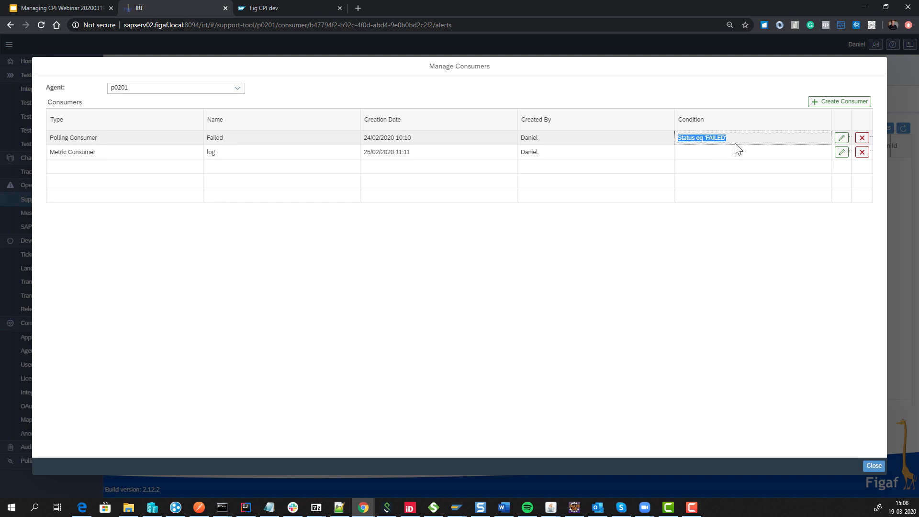
# Leave the log metric consumer's threshold rules unsaved and close the Manage Consumers list.
pyautogui.click(838, 154)
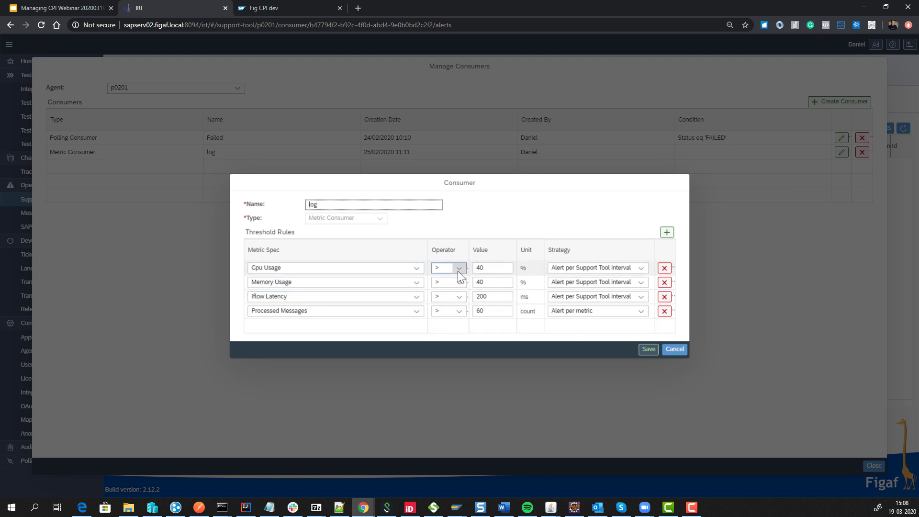
pyautogui.click(675, 349)
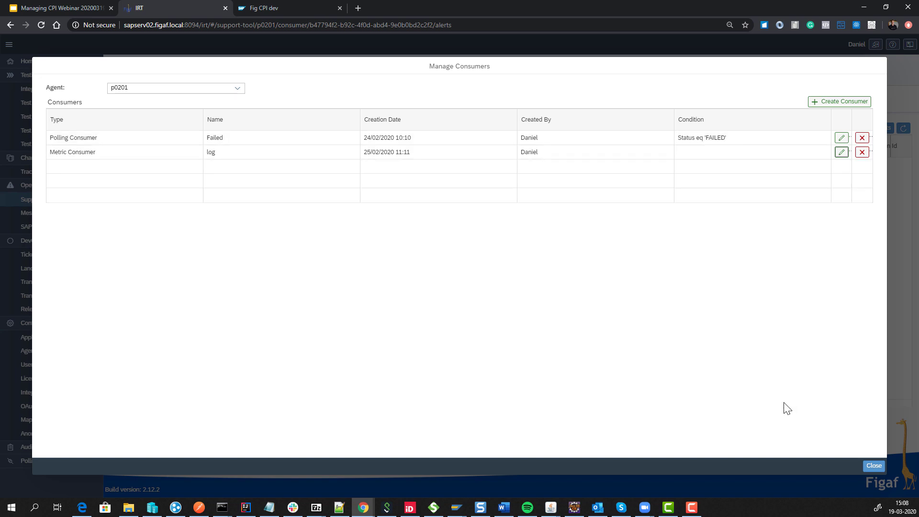
pyautogui.click(872, 467)
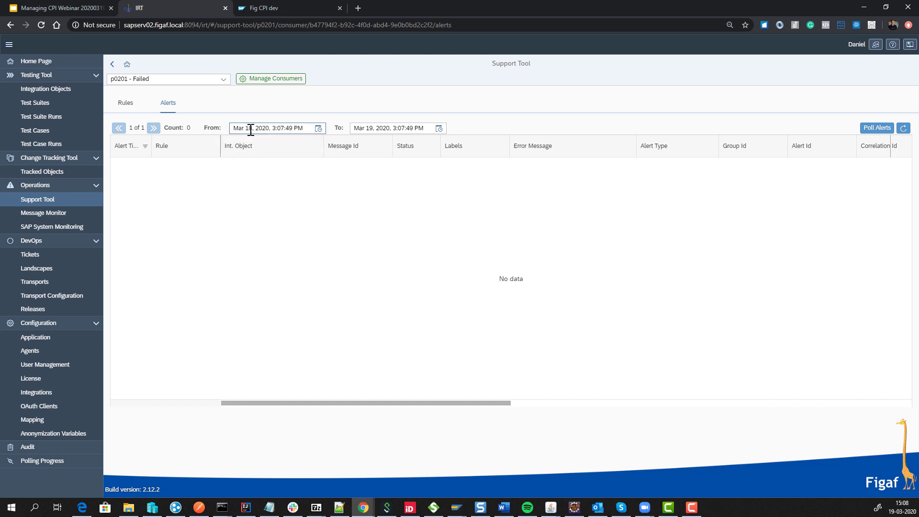
# Start the alerts range on Mar 1, 2020 and open the second alert's details.
pyautogui.click(250, 129)
pyautogui.press('BackSpace')
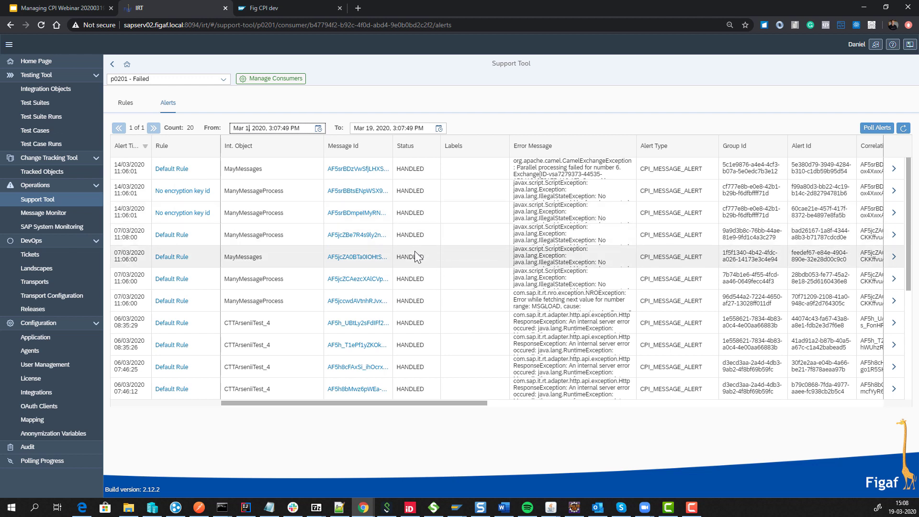
pyautogui.click(895, 191)
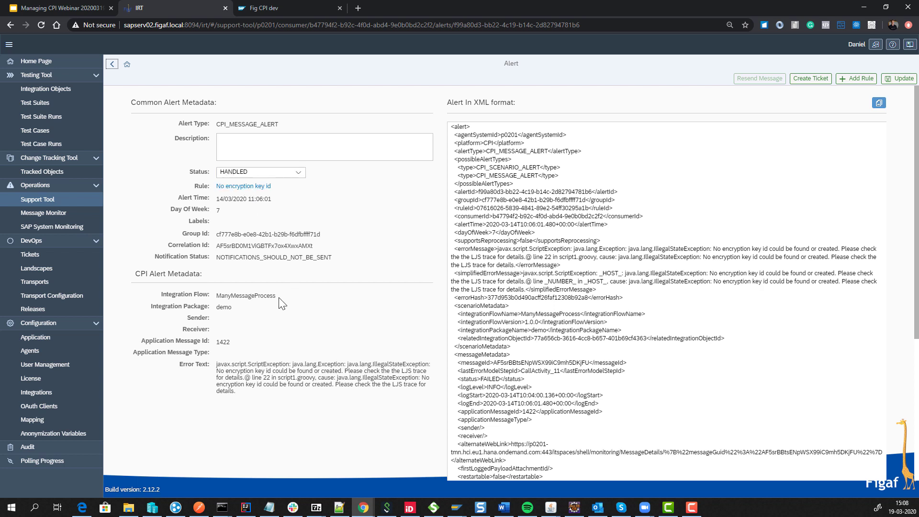
pyautogui.moveTo(484, 150); pyautogui.dragTo(540, 218)
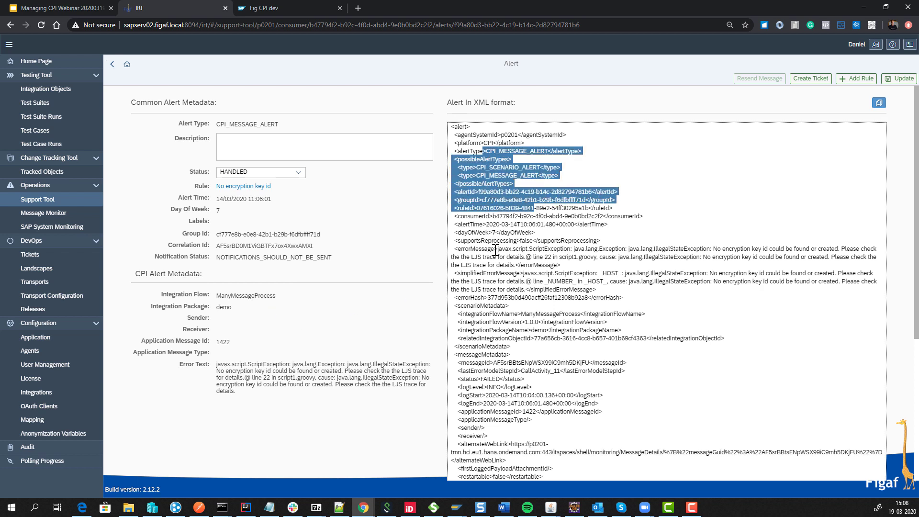
pyautogui.moveTo(495, 248); pyautogui.dragTo(577, 284)
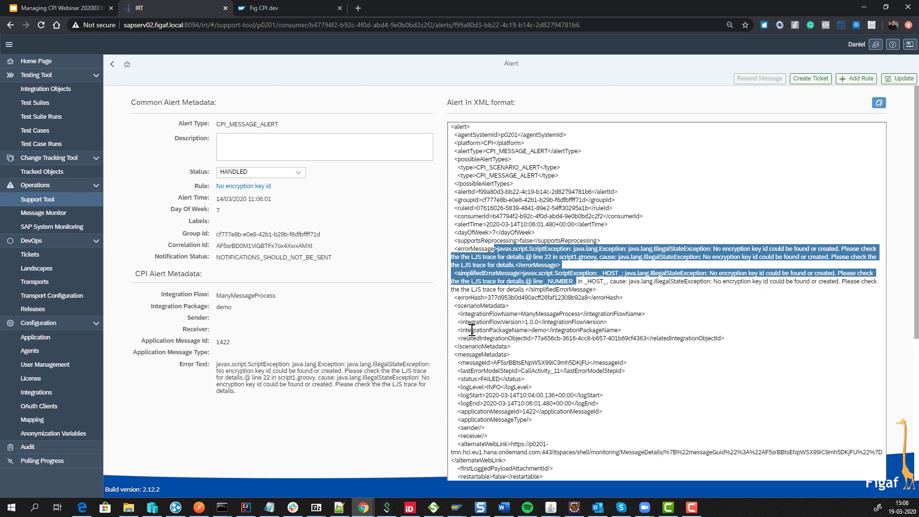
pyautogui.scroll(-1, 472, 331)
pyautogui.moveTo(506, 266); pyautogui.dragTo(561, 282)
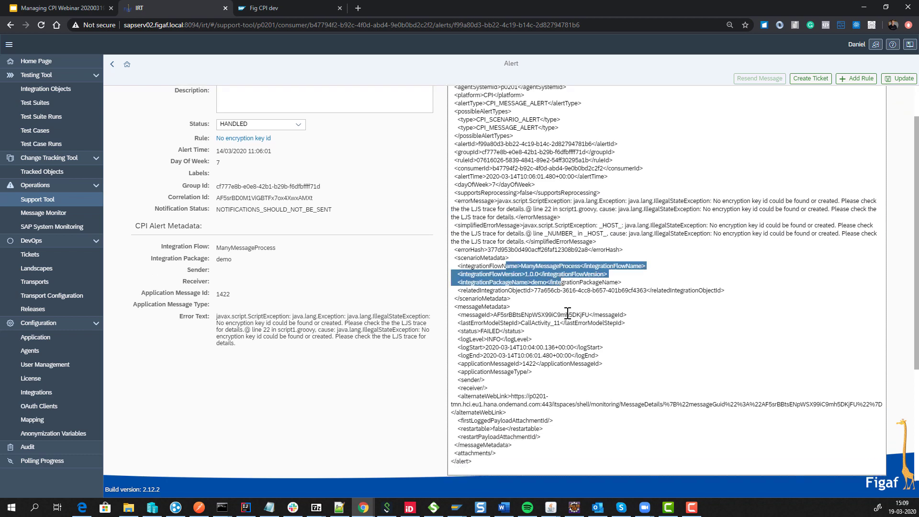
pyautogui.click(534, 286)
pyautogui.scroll(-2, 480, 318)
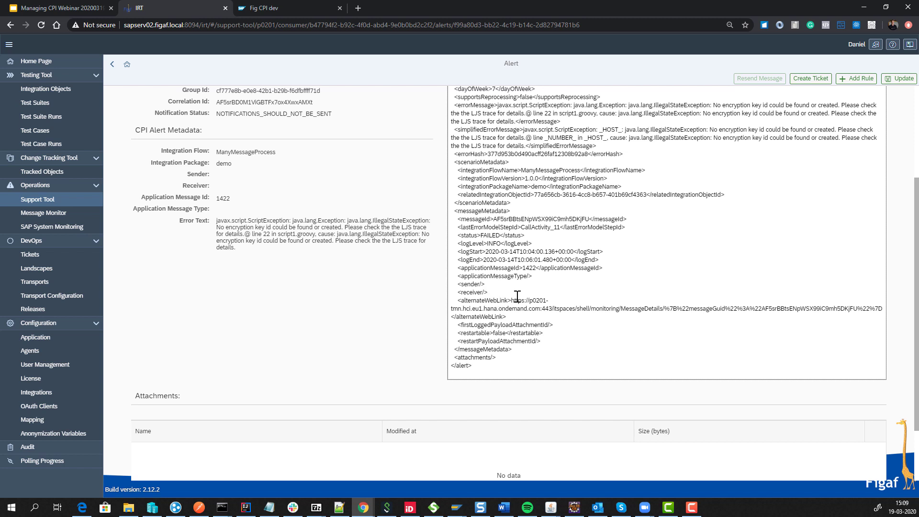
pyautogui.scroll(-2, 517, 298)
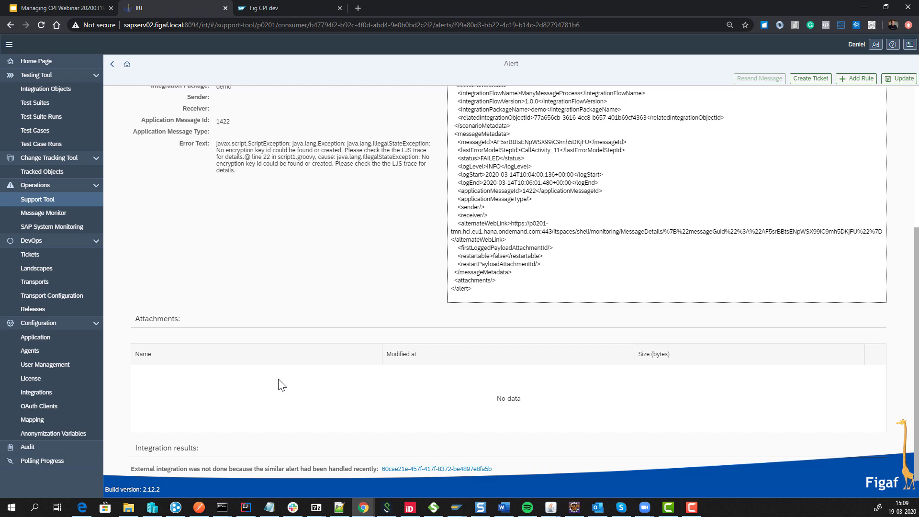
pyautogui.scroll(5, 282, 384)
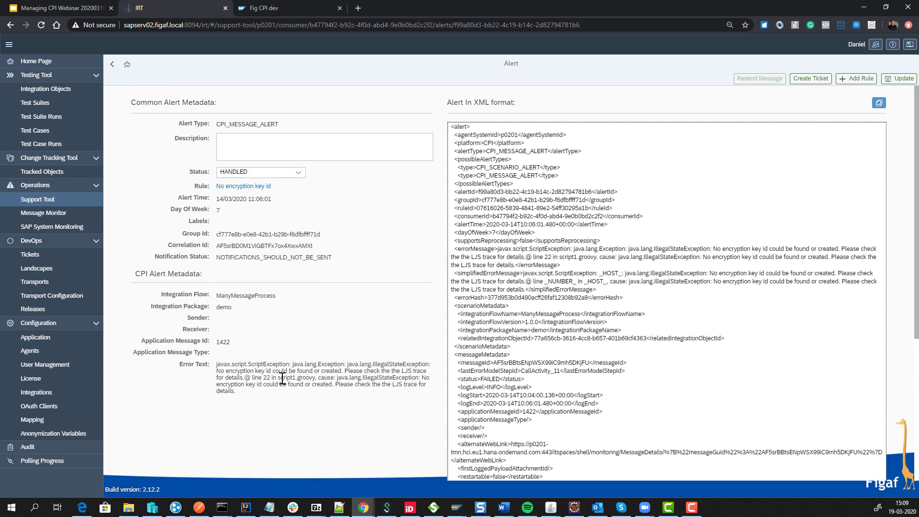
# Open the 'No encryption key id' rule and suppress similar notifications for 60 minutes.
pyautogui.click(262, 188)
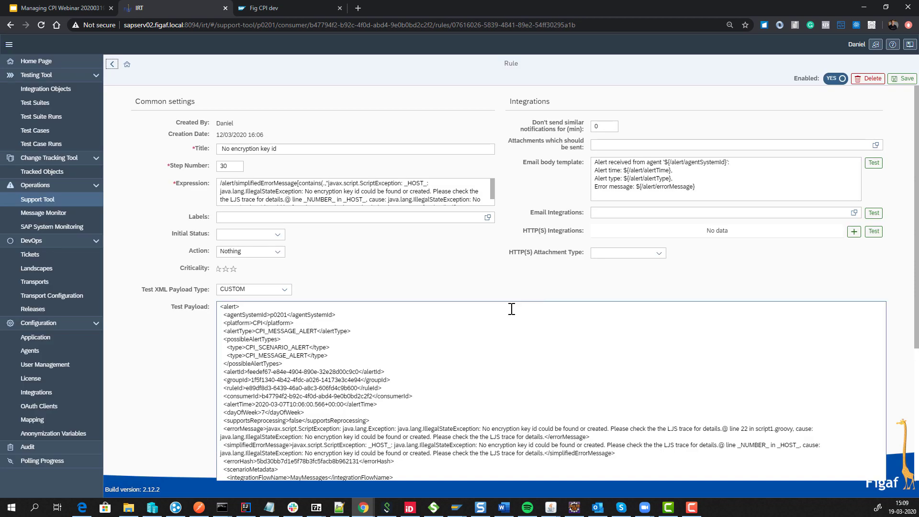
pyautogui.click(605, 126)
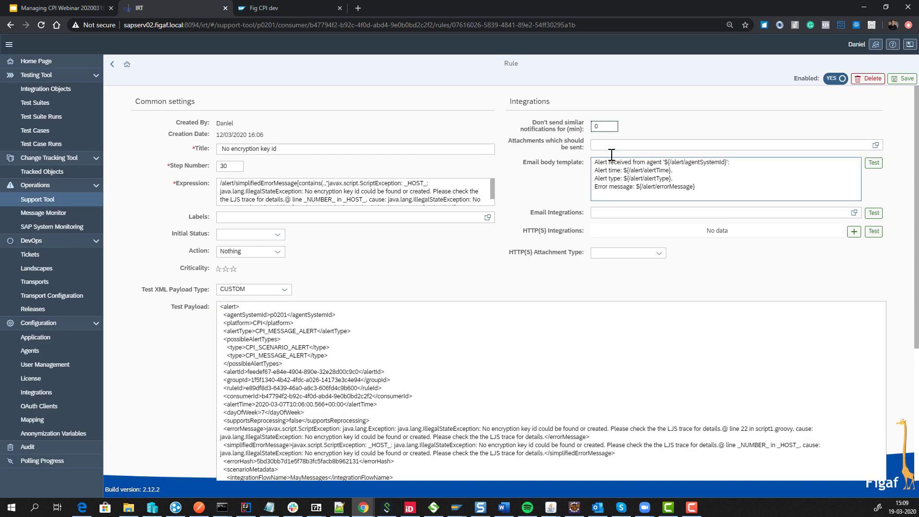
pyautogui.press('BackSpace')
pyautogui.write('60')
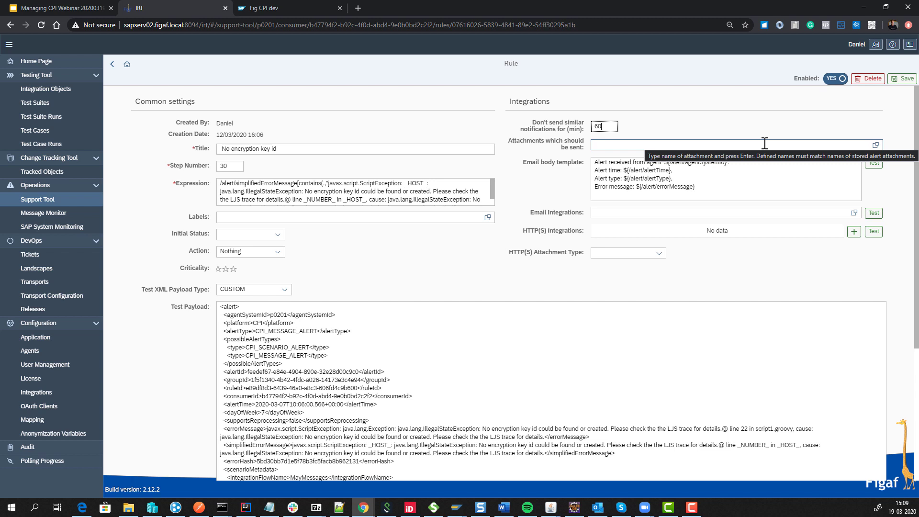
# Select part of the rule's expression and preview the rendered alert email.
pyautogui.click(312, 187)
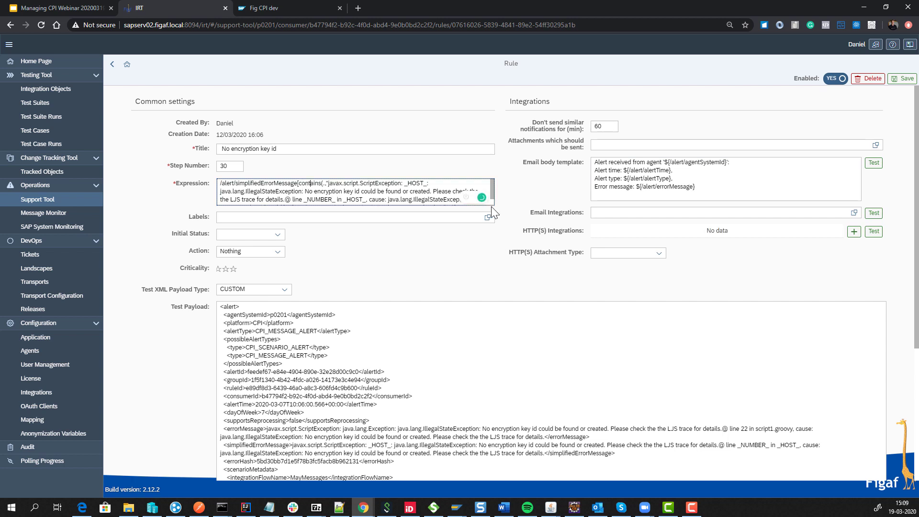
pyautogui.moveTo(300, 192); pyautogui.dragTo(315, 211)
pyautogui.click(874, 163)
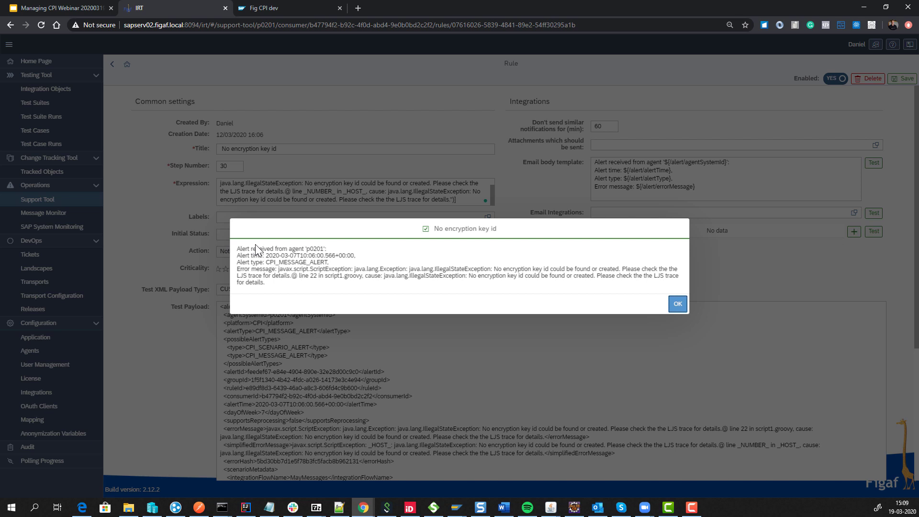
pyautogui.click(669, 306)
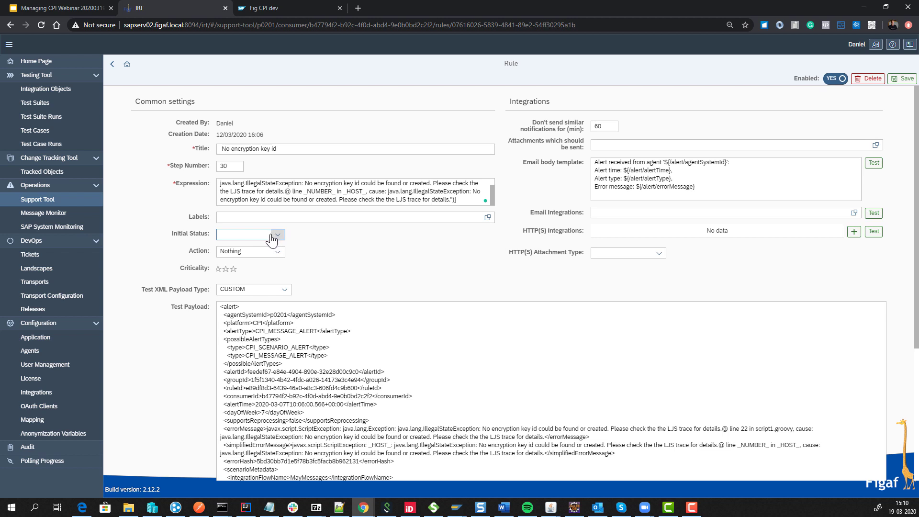
# Click into the rule's Labels and Expression fields, then go back to the handled alert's details.
pyautogui.click(258, 218)
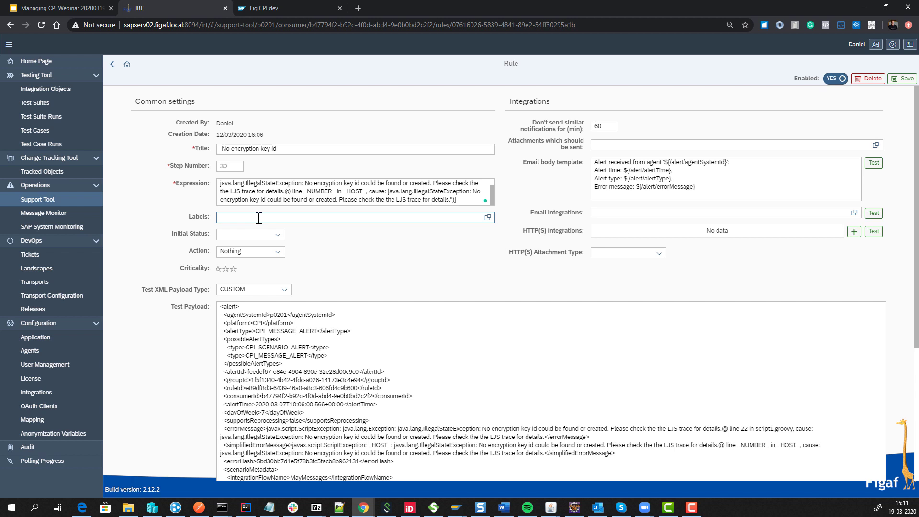
pyautogui.click(266, 200)
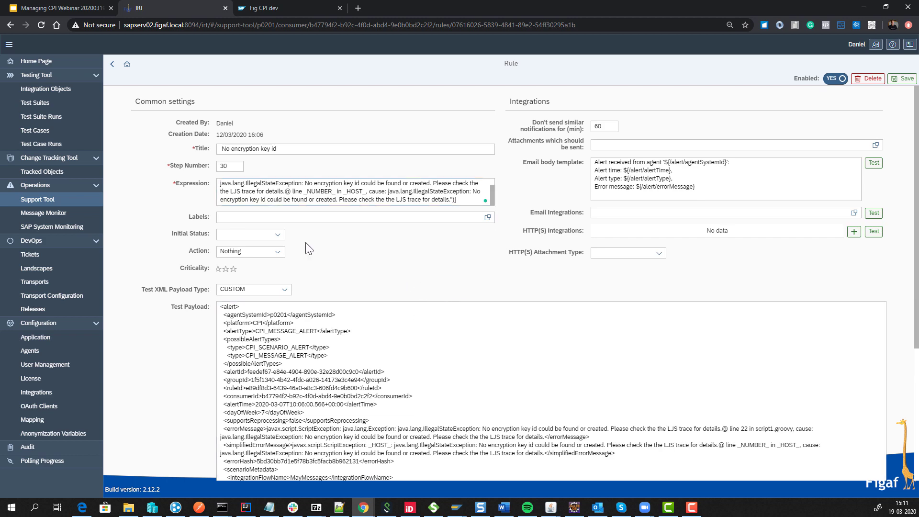
pyautogui.click(112, 64)
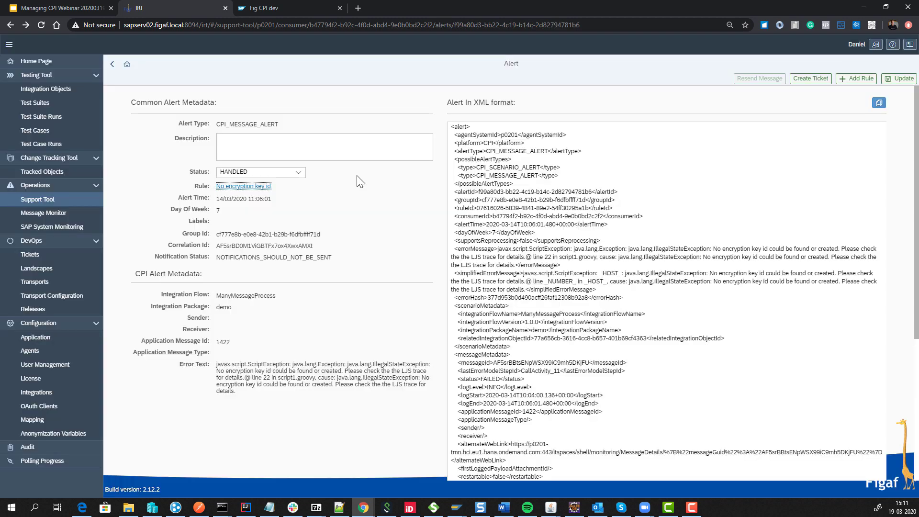
# Go back to the Alerts list and show the p0201 - Failed consumer's rules.
pyautogui.click(110, 65)
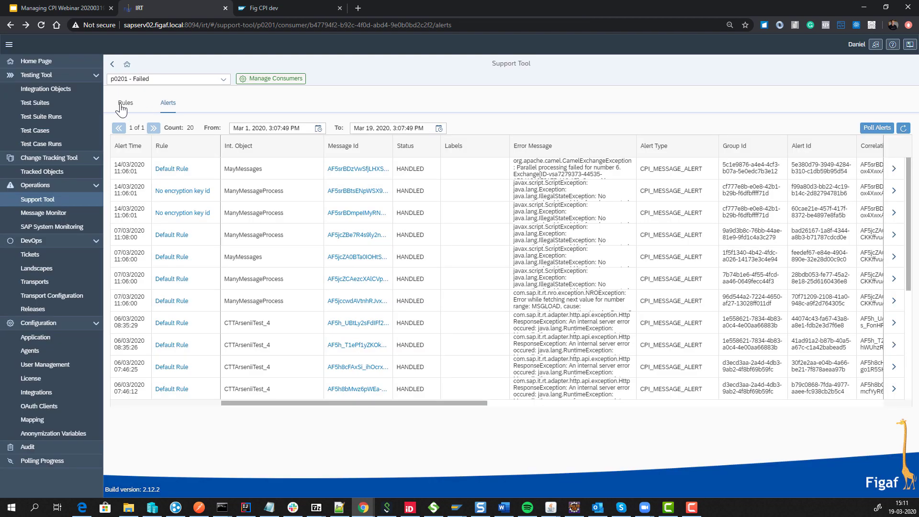
pyautogui.click(125, 103)
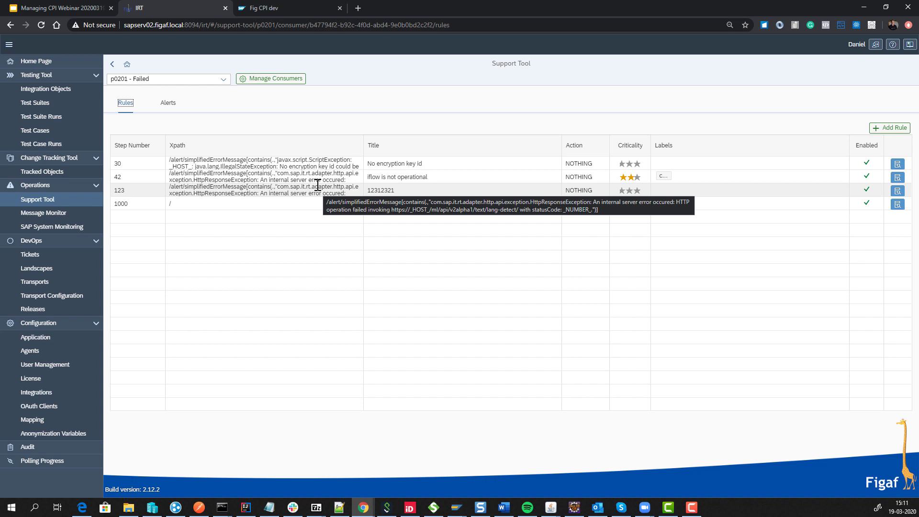
pyautogui.click(332, 204)
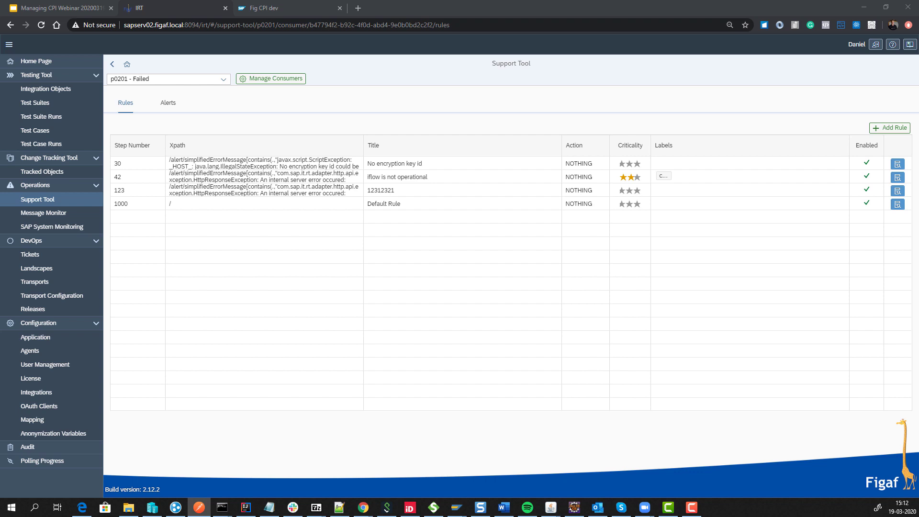
# Open the Message Monitor and browse the messages matched by the all filter.
pyautogui.click(59, 217)
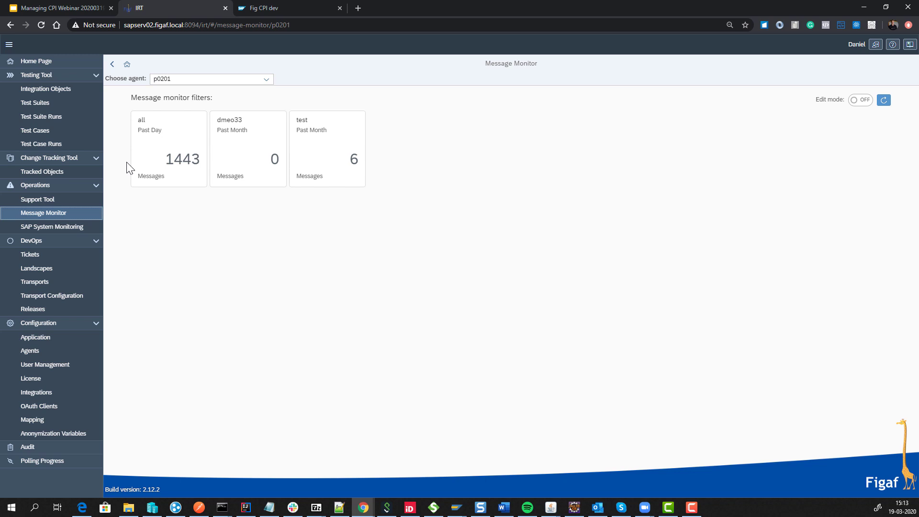
pyautogui.click(162, 164)
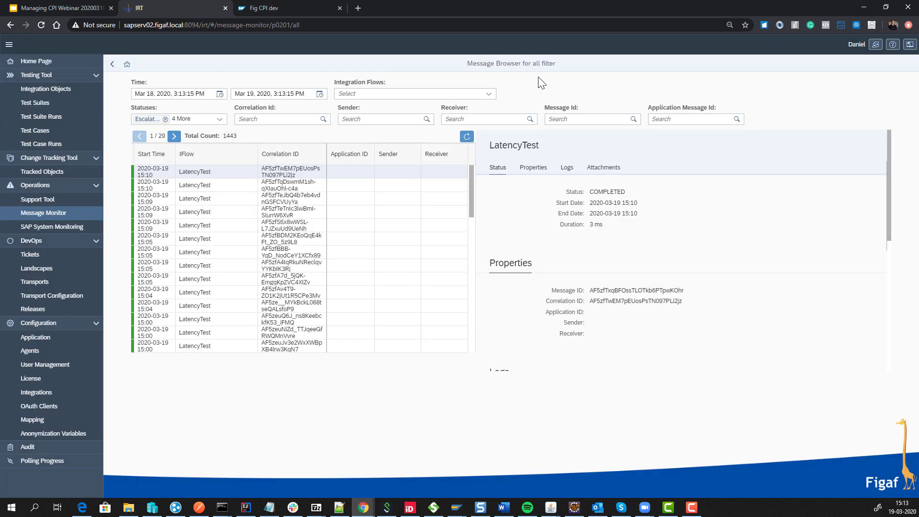
pyautogui.click(112, 63)
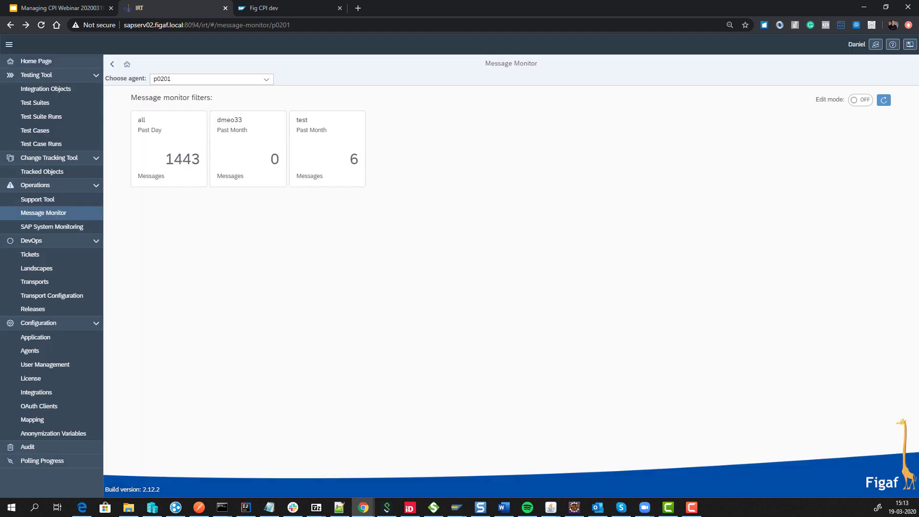
# In edit mode, try 'Apply filter to chosen artifacts' on the all filter, then close without saving.
pyautogui.click(861, 101)
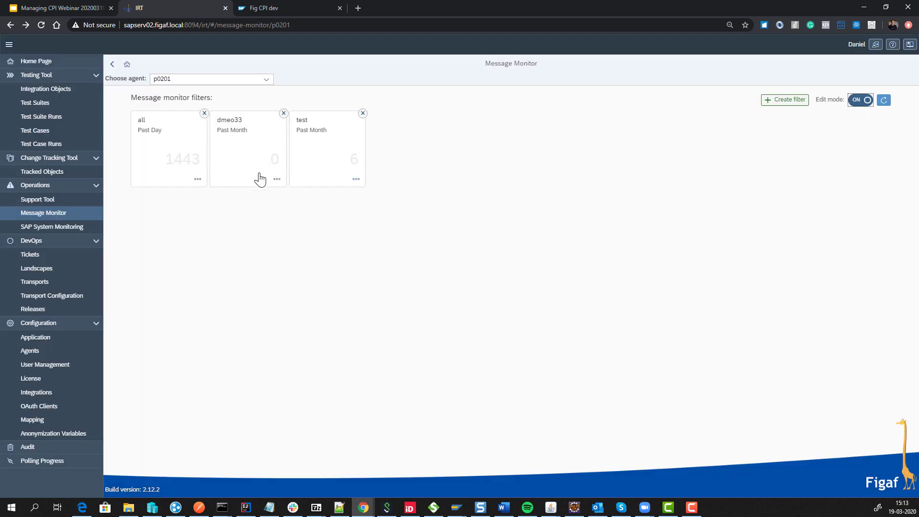
pyautogui.click(183, 148)
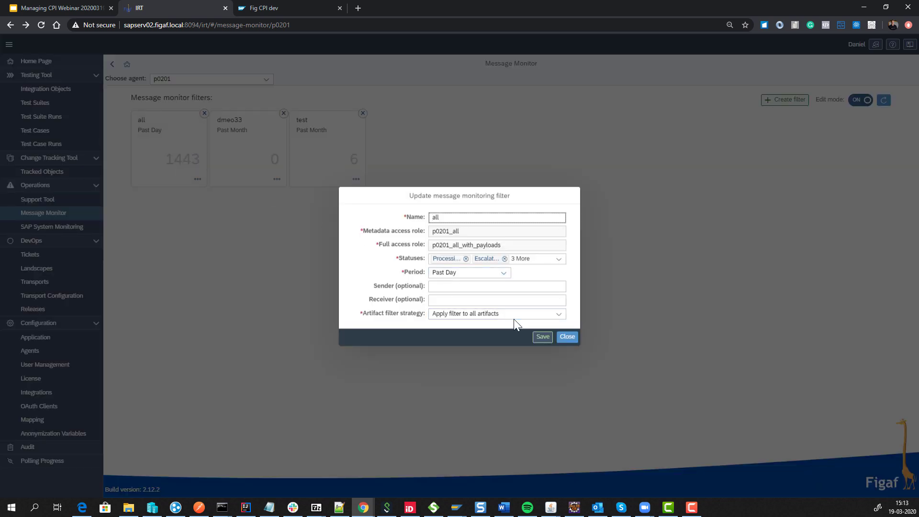
pyautogui.click(487, 315)
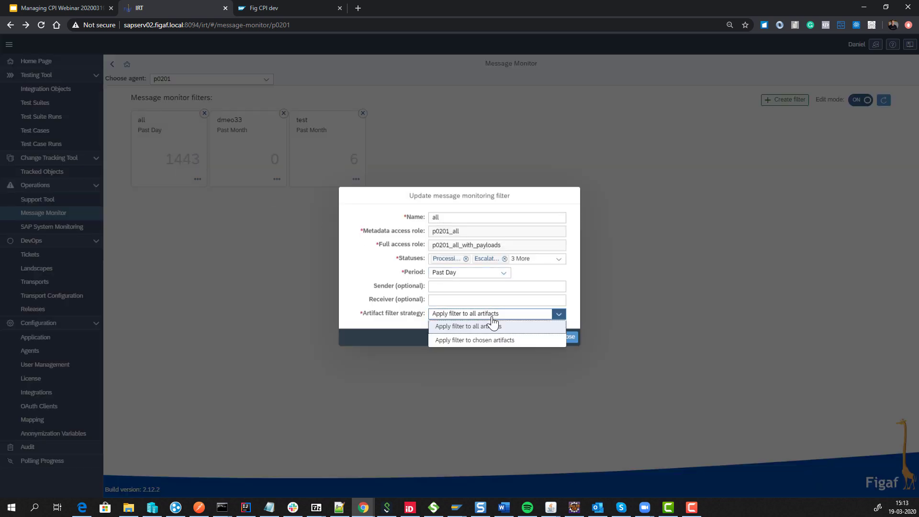
pyautogui.click(476, 340)
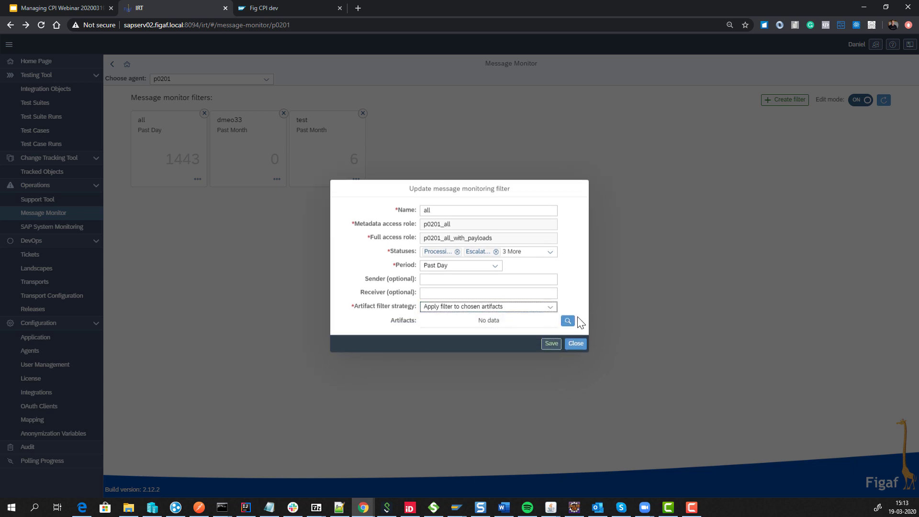
pyautogui.click(568, 320)
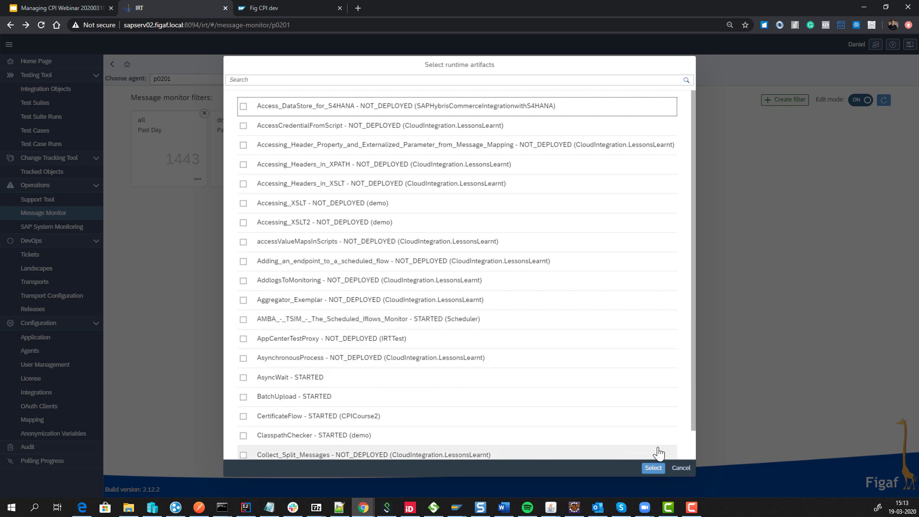
pyautogui.click(681, 469)
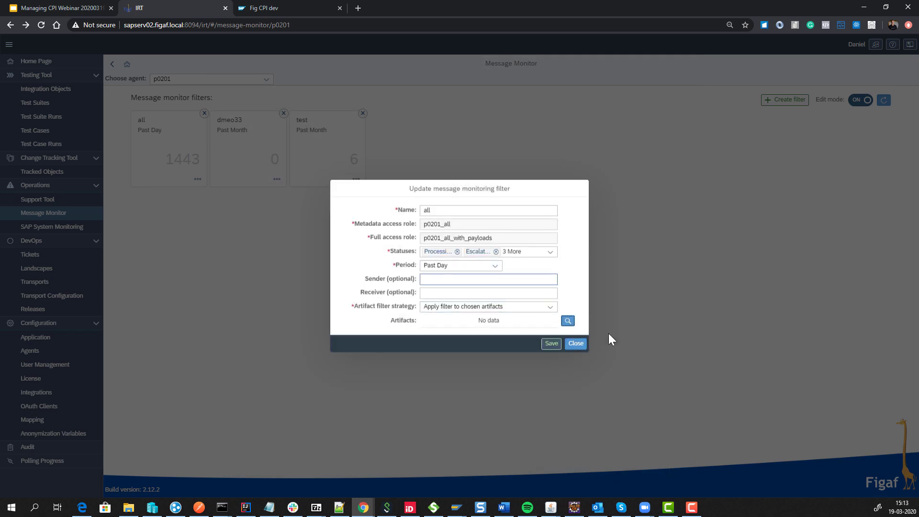
pyautogui.click(576, 345)
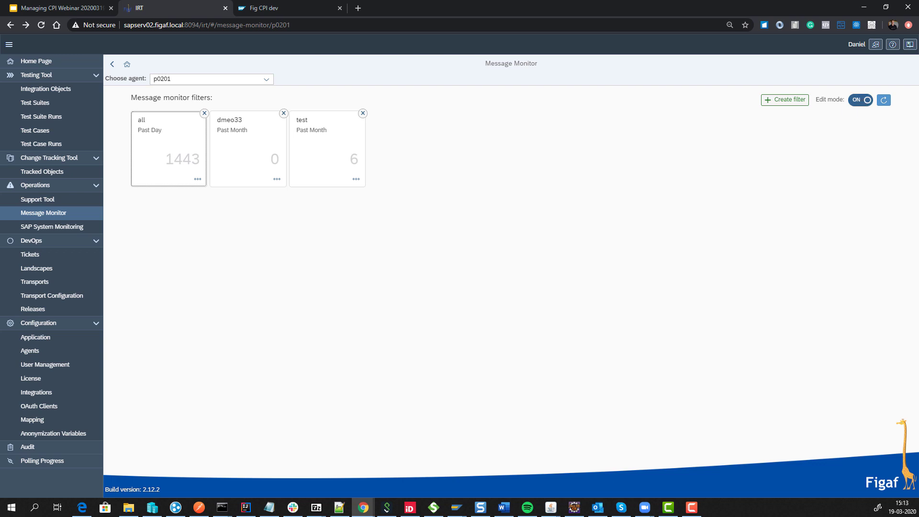
# Switch Edit mode off so the all, dmeo33 and test tiles show 1443, 0 and 6 messages.
pyautogui.hotkey('alt', 'Tab')
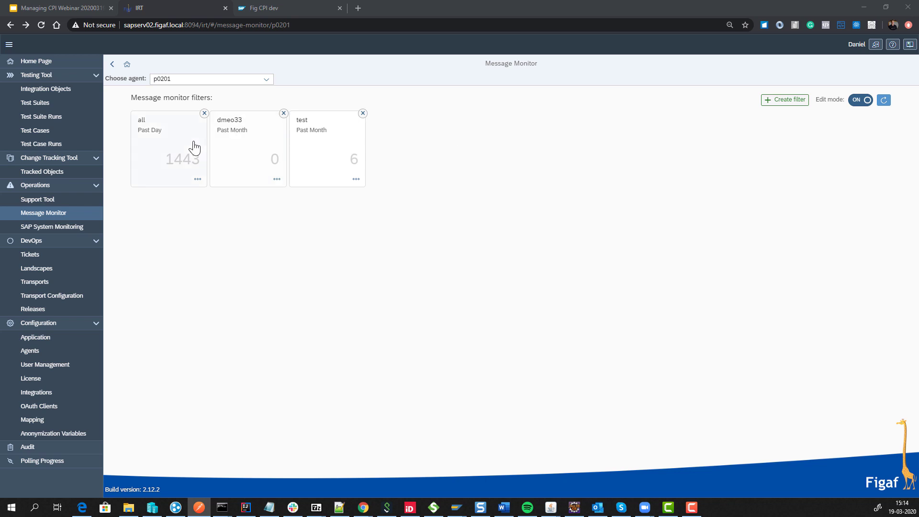
pyautogui.click(860, 106)
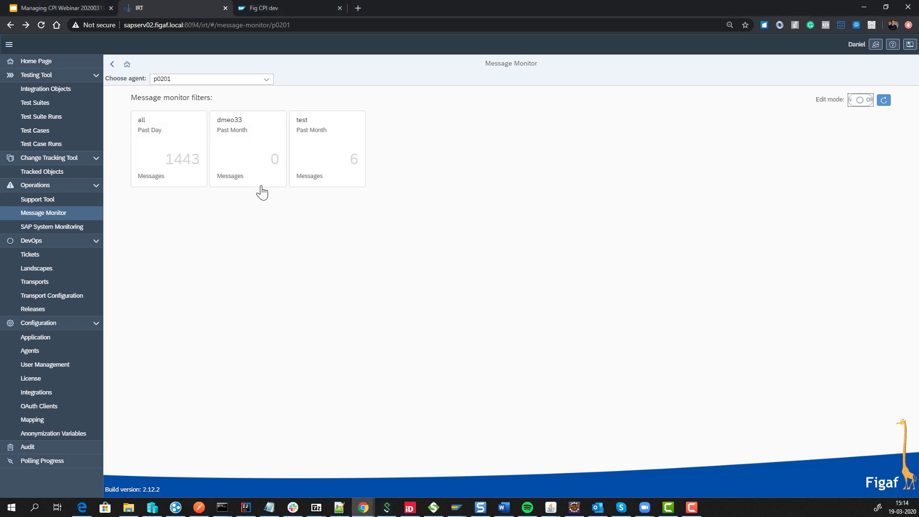
pyautogui.click(184, 162)
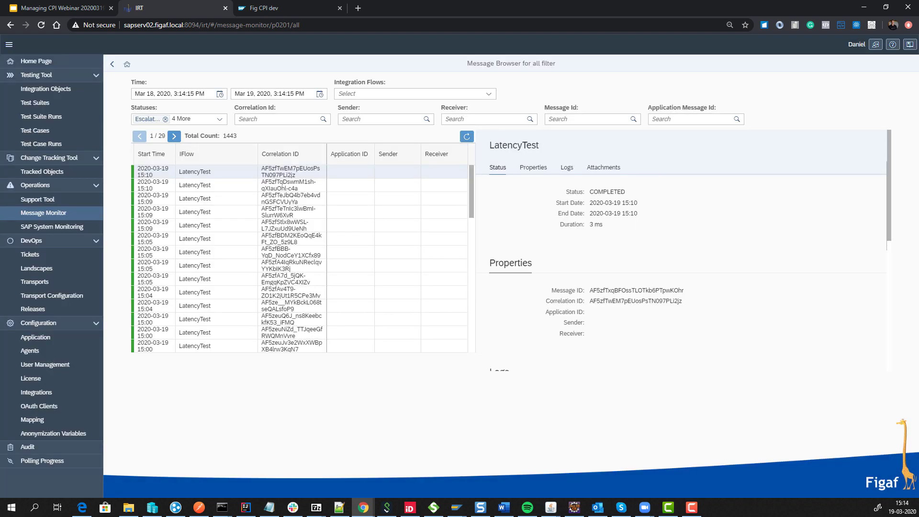
pyautogui.hotkey('alt', 'Tab')
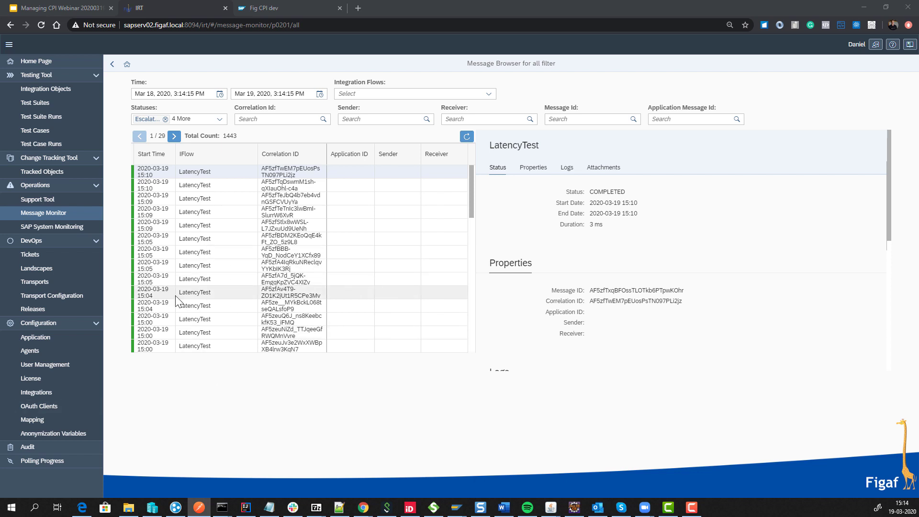
pyautogui.scroll(-5, 191, 292)
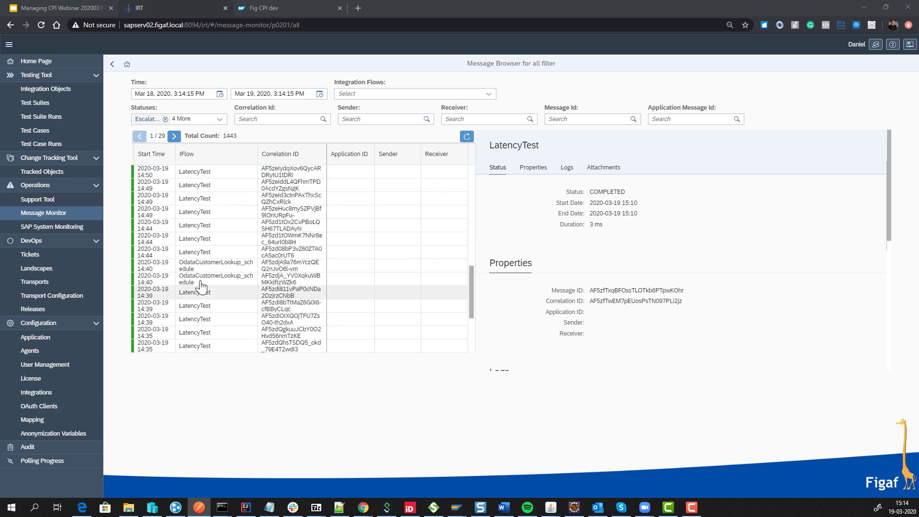
pyautogui.hotkey('alt', 'Tab')
pyautogui.click(209, 277)
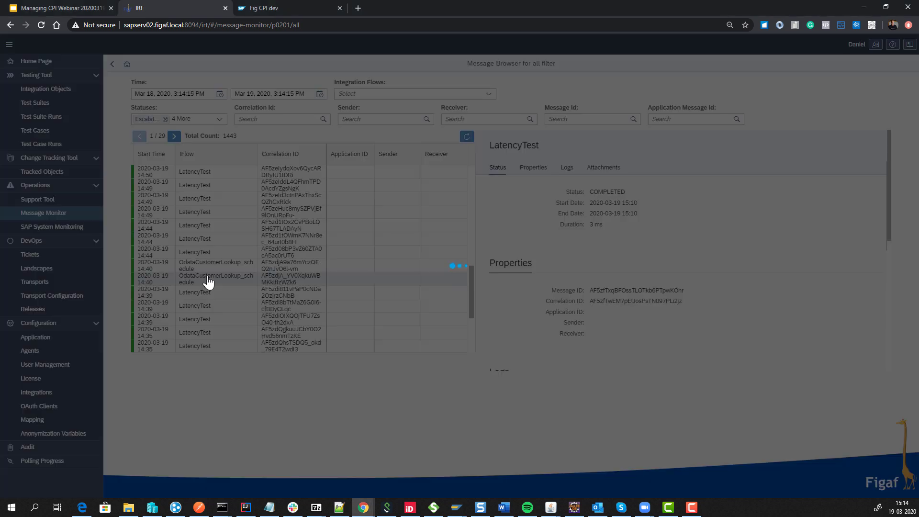
pyautogui.scroll(-5, 544, 309)
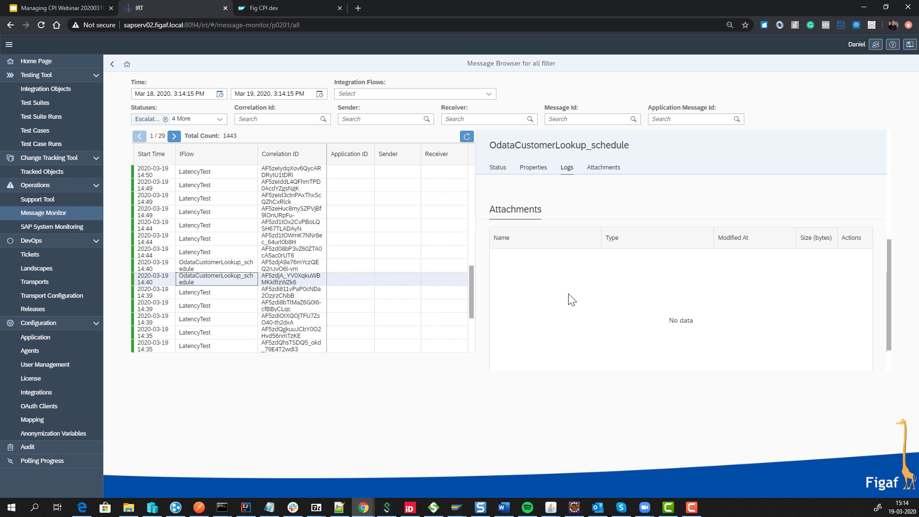
pyautogui.scroll(5, 569, 299)
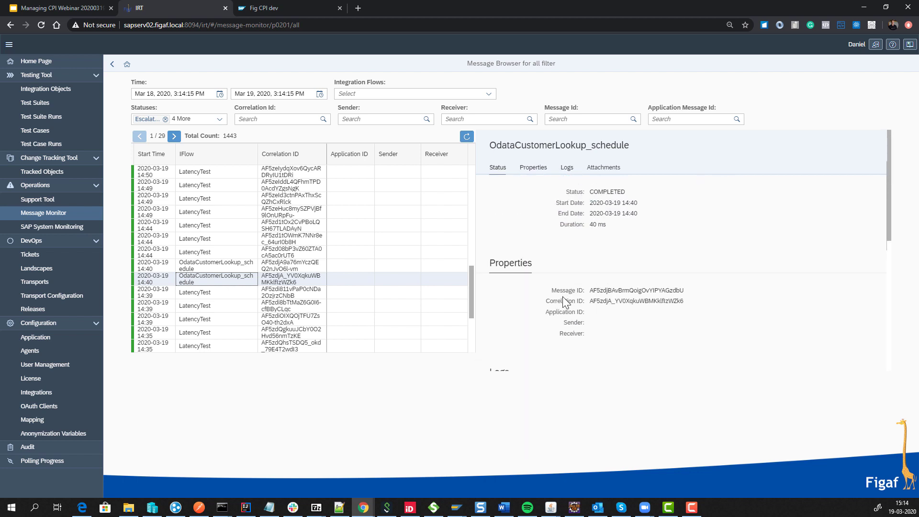
pyautogui.scroll(5, 377, 234)
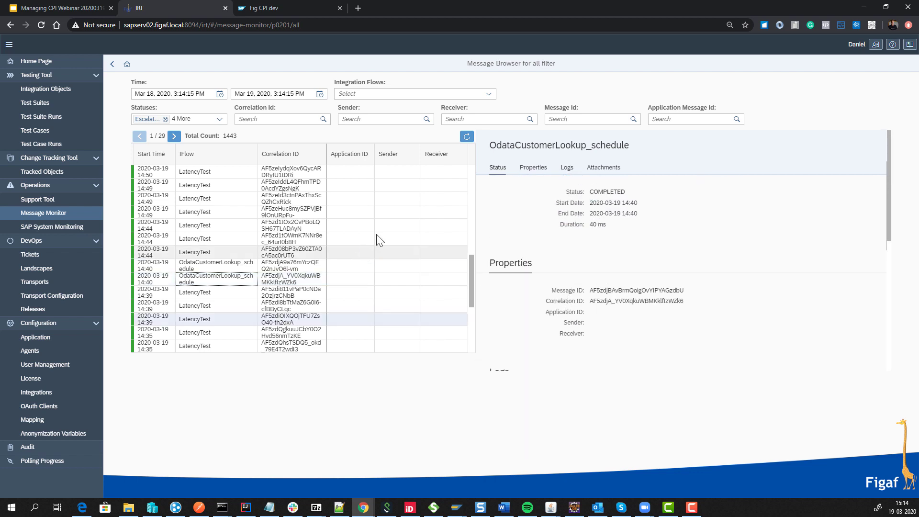
pyautogui.click(465, 137)
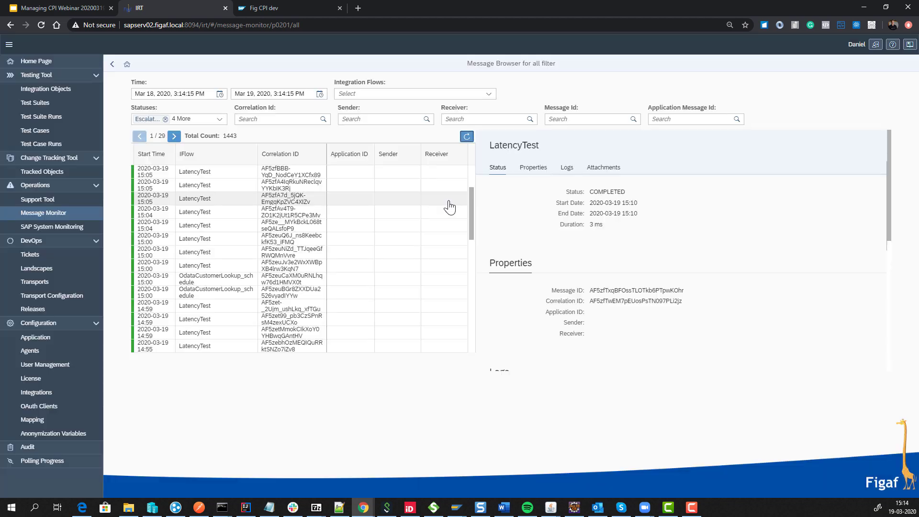
pyautogui.scroll(2, 453, 205)
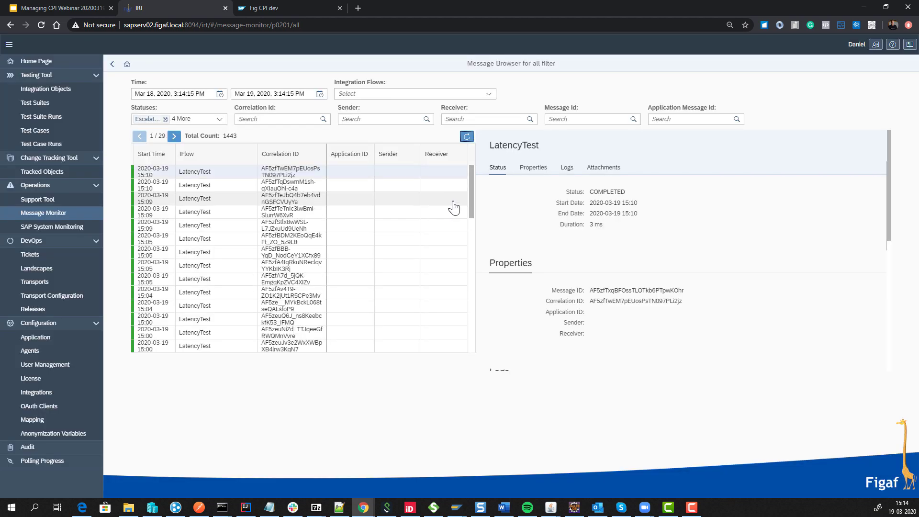
pyautogui.click(466, 137)
pyautogui.click(320, 95)
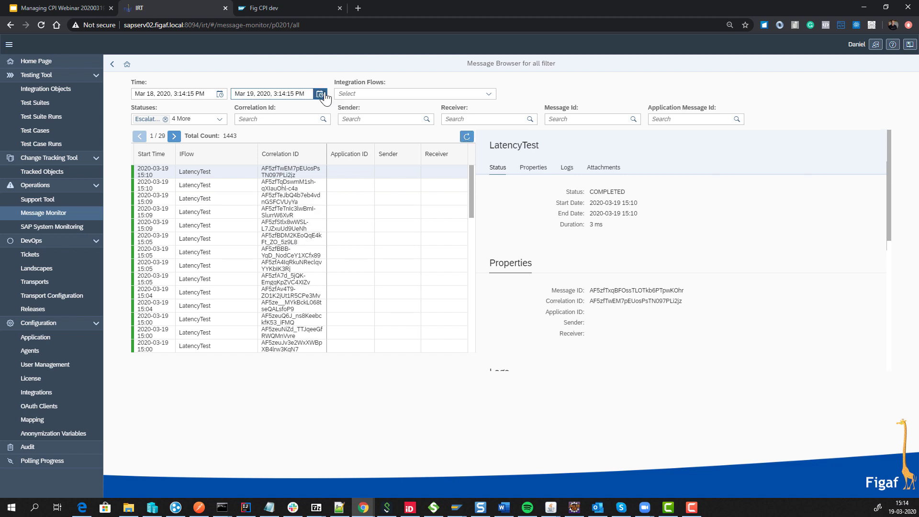
pyautogui.click(217, 126)
pyautogui.click(112, 64)
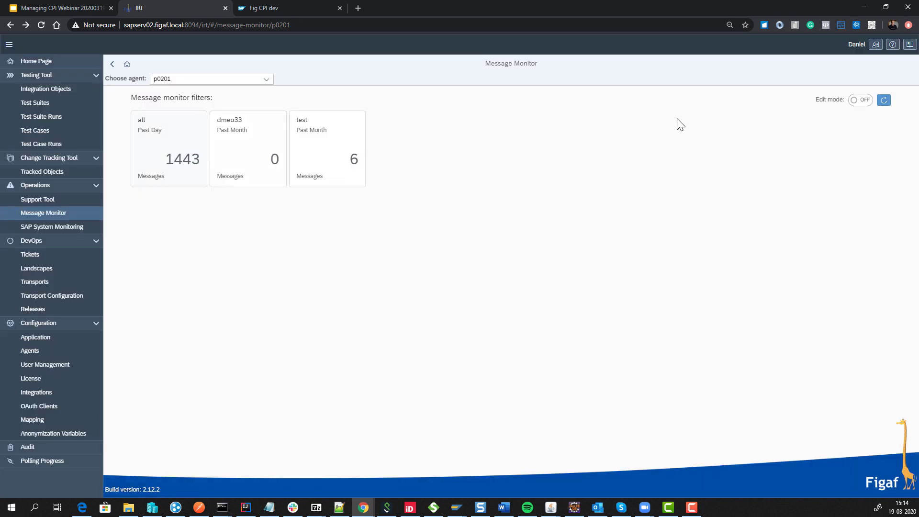
# Refresh the filter counts, review the all filter's messages, then open SAP System Monitoring for p0201.
pyautogui.click(883, 100)
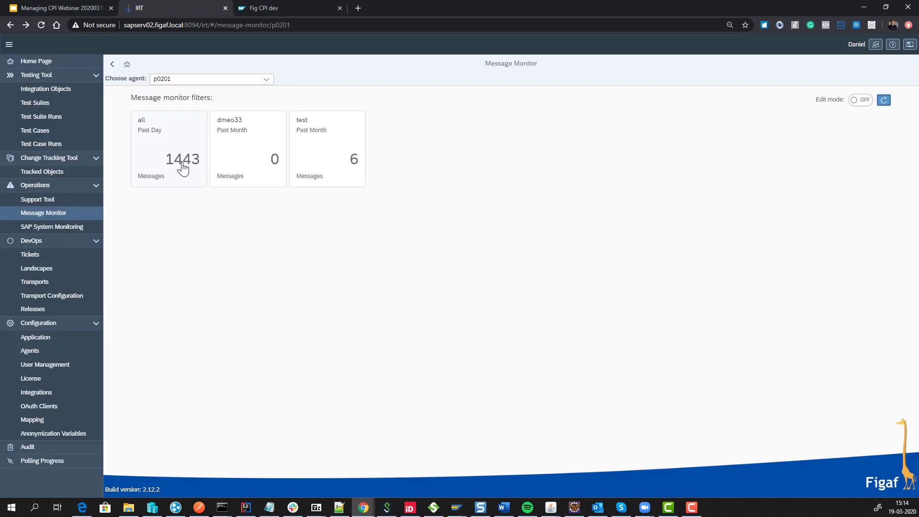
pyautogui.click(182, 162)
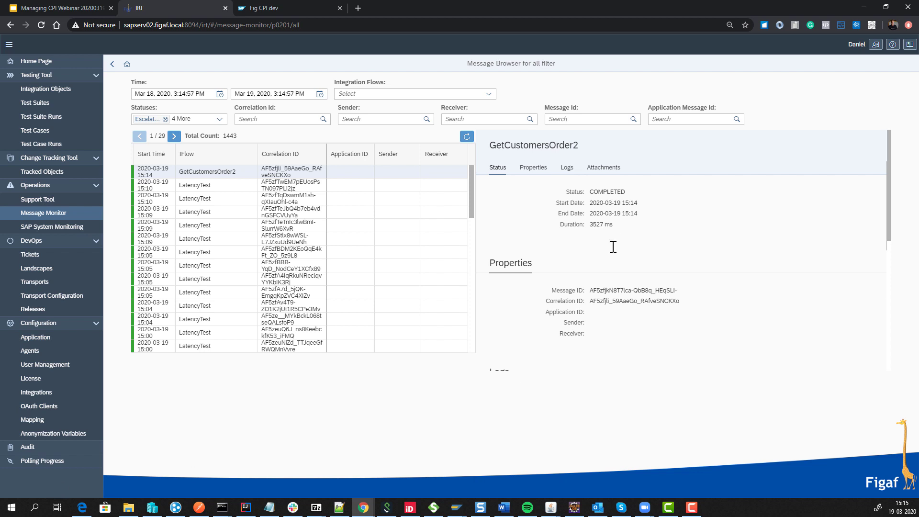
pyautogui.scroll(-3, 593, 249)
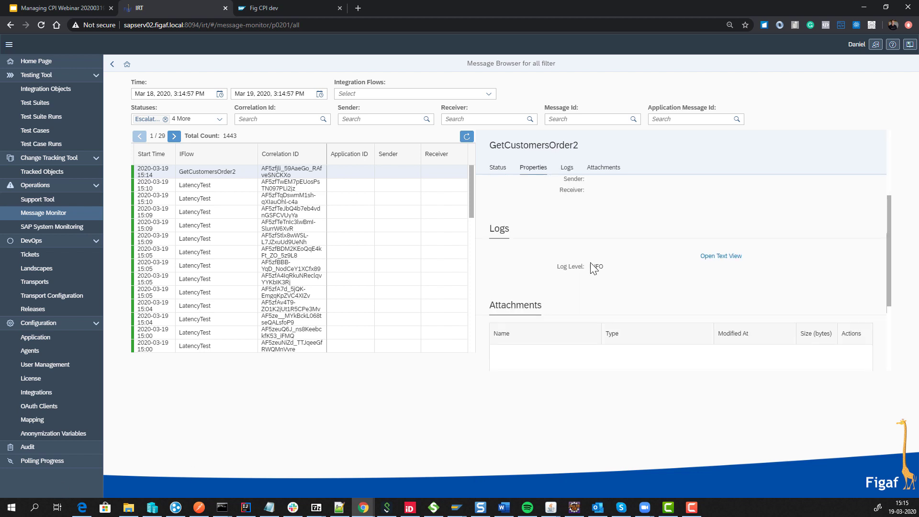
pyautogui.click(59, 228)
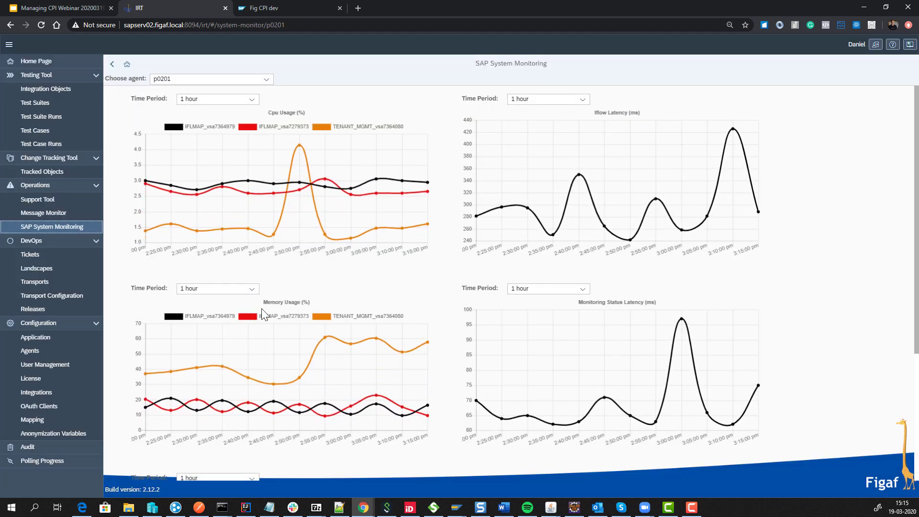
# Set the CPU Usage chart's time period to 14 days.
pyautogui.click(227, 100)
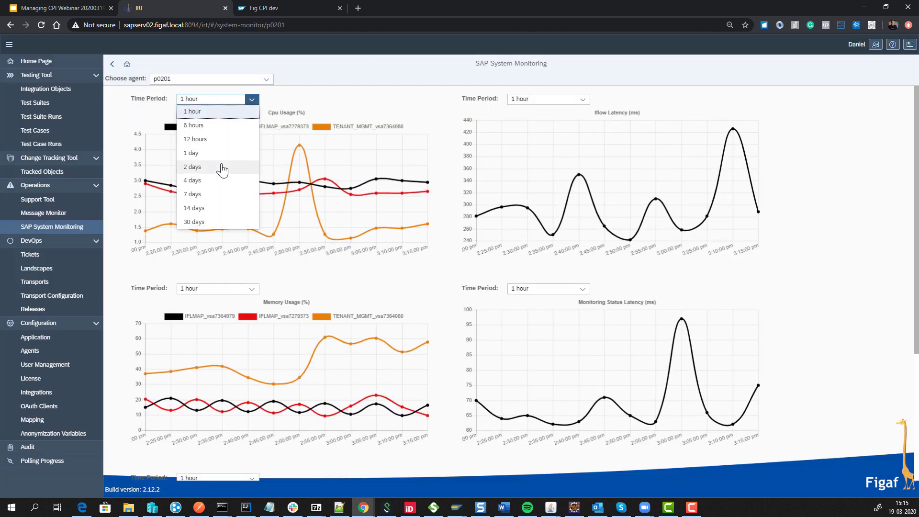
pyautogui.click(222, 207)
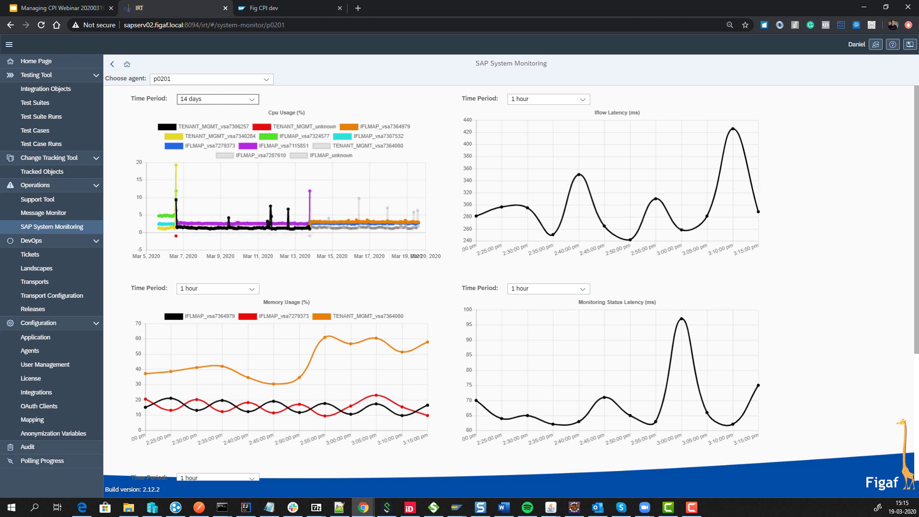
pyautogui.hotkey('alt', 'Tab')
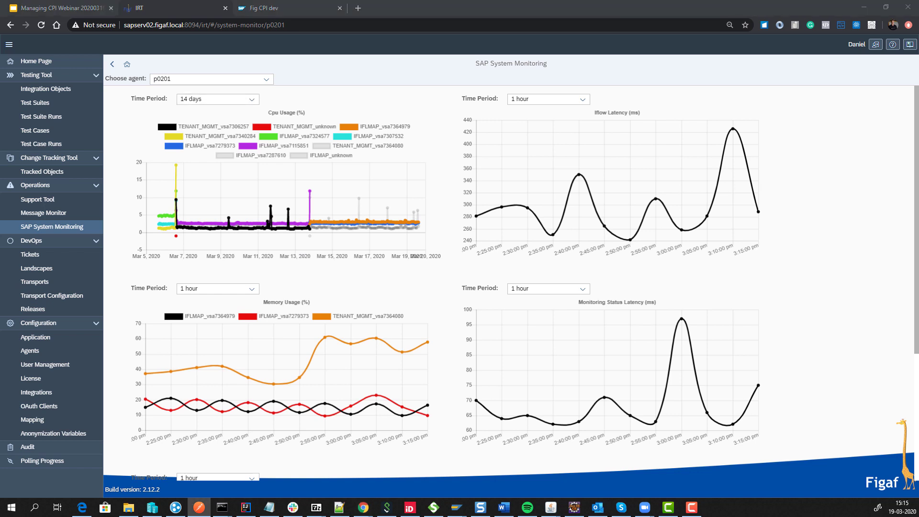
# Present the Managing CPI Webinar deck full screen and advance to slide 9, 'Development flow'.
pyautogui.click(76, 5)
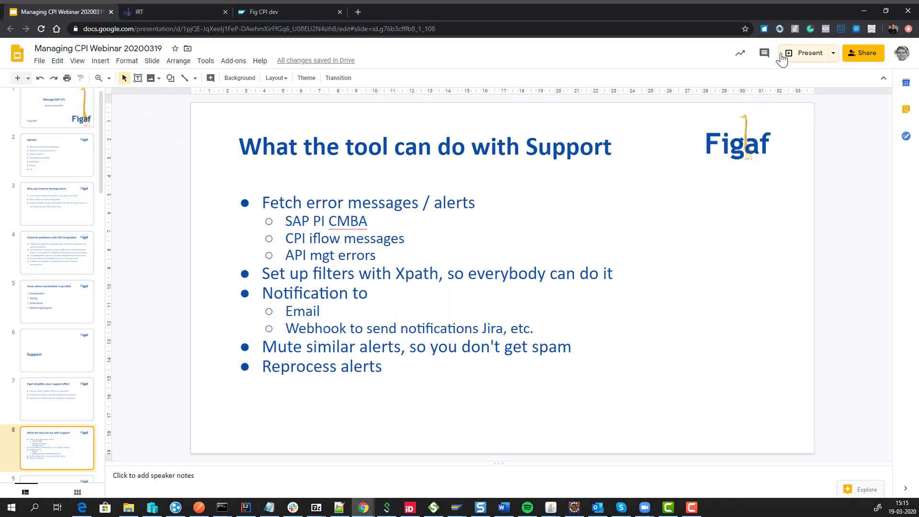
pyautogui.click(781, 60)
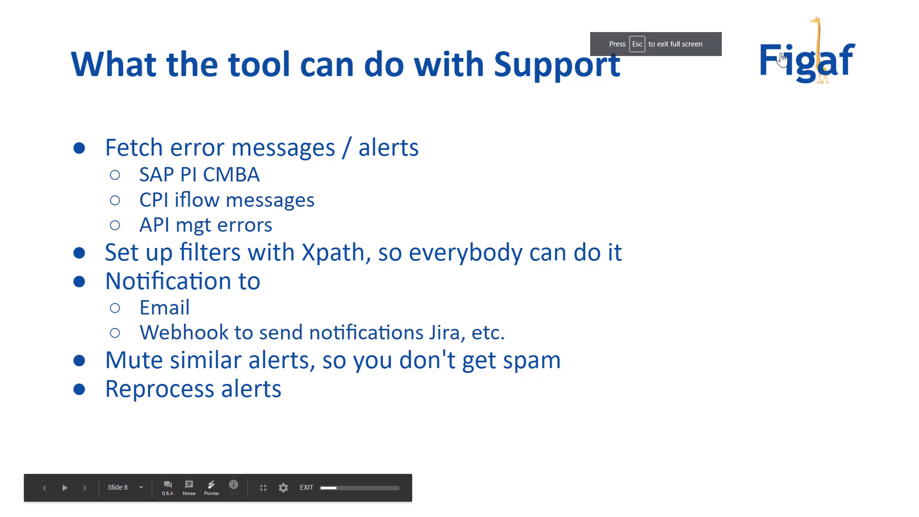
pyautogui.press('Right')
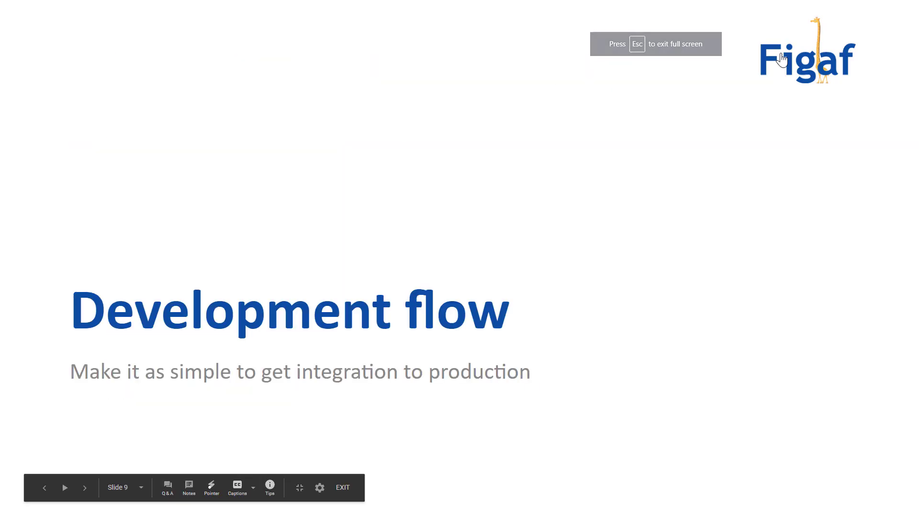
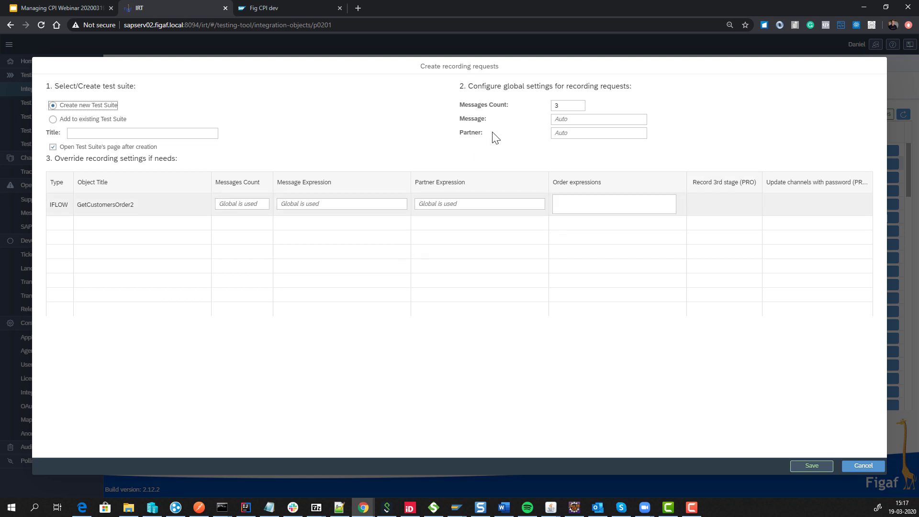
# Save a GetCustomersOrder2 recording request for 1 message, labelled webinar202003 as title and message.
pyautogui.doubleClick(555, 106)
pyautogui.write('1')
pyautogui.click(97, 134)
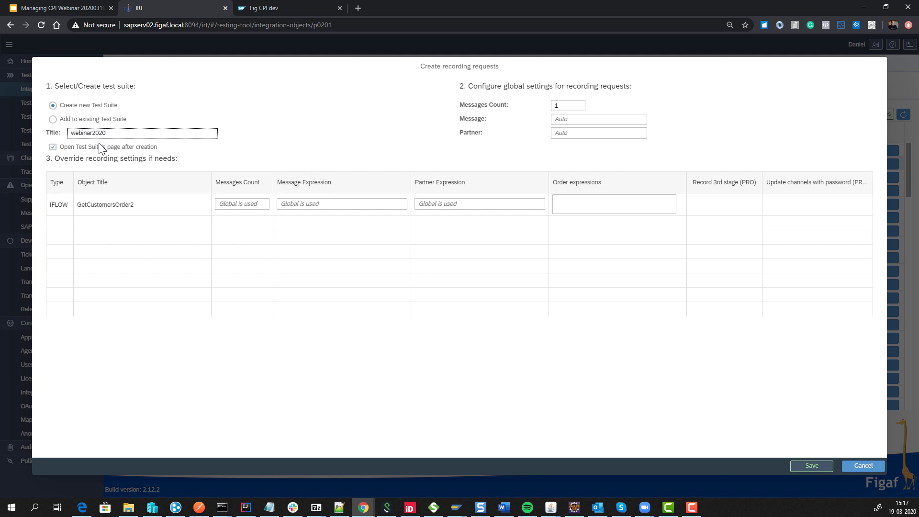
pyautogui.hotkey('ctrl', 'a')
pyautogui.hotkey('ctrl', 'c')
pyautogui.click(577, 122)
pyautogui.hotkey('ctrl', 'v')
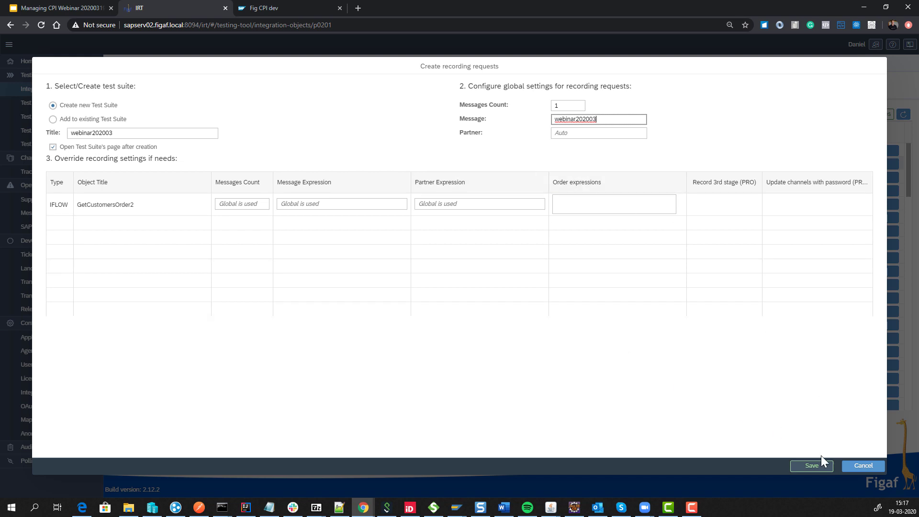
pyautogui.click(811, 465)
pyautogui.click(519, 292)
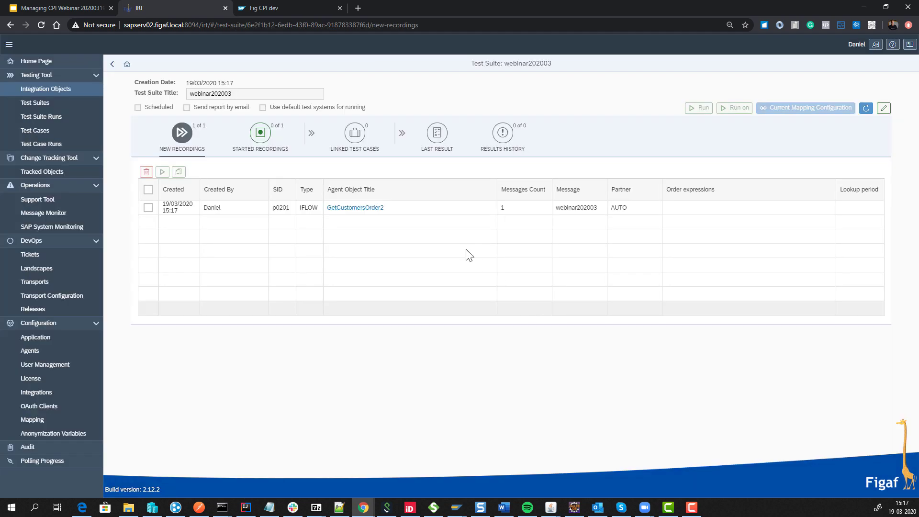
# Start recording the GetCustomersOrder2 request.
pyautogui.click(150, 207)
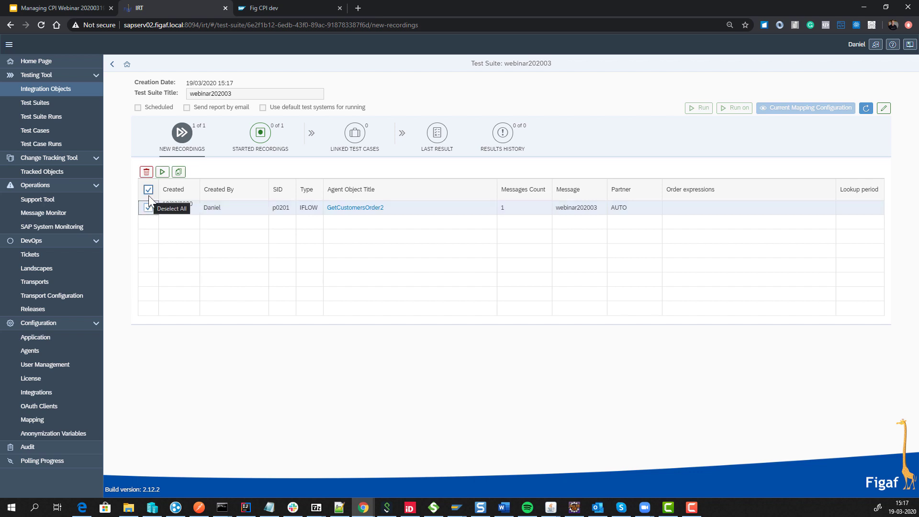
pyautogui.click(162, 171)
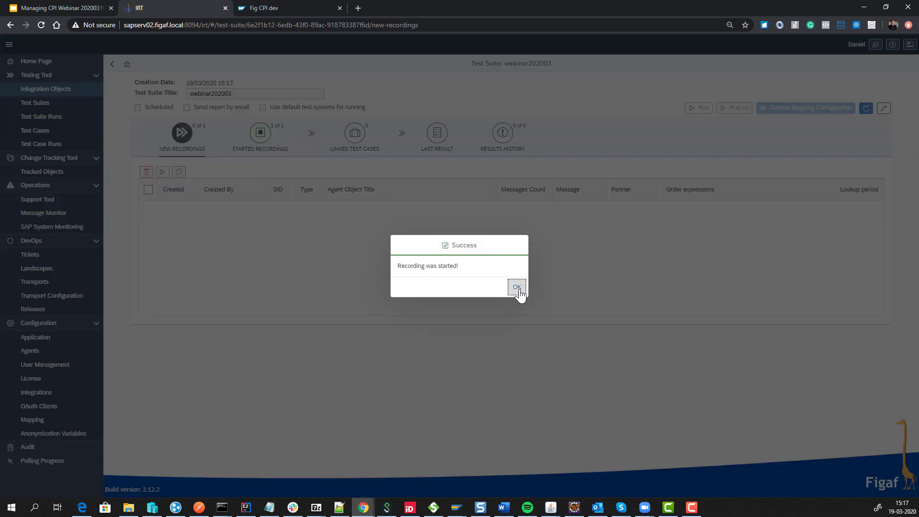
pyautogui.click(517, 287)
# Poll the started recording's captured messages, receiving 1 inbound and 27 outbound.
pyautogui.click(255, 146)
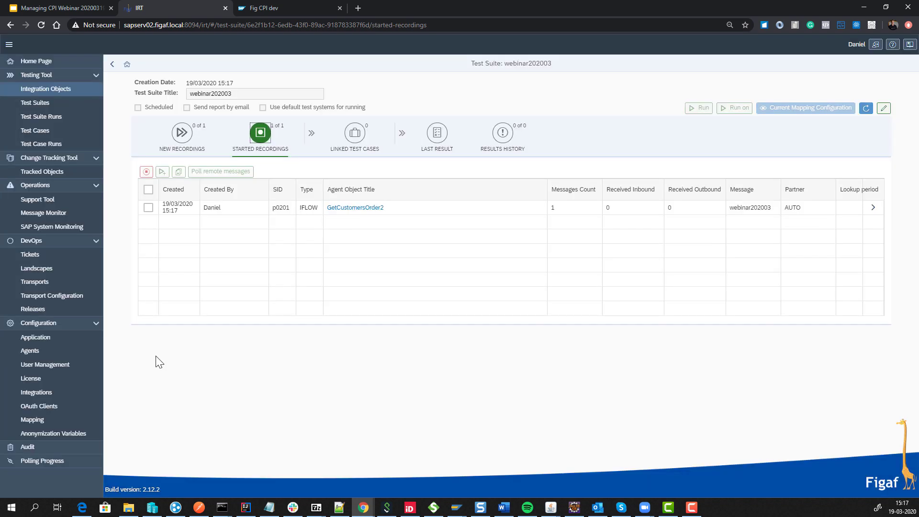
pyautogui.hotkey('alt', 'Tab')
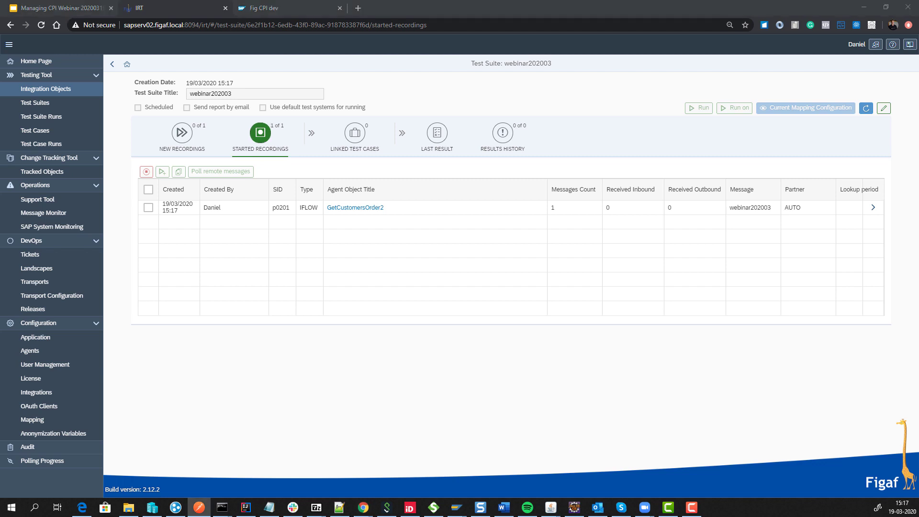
pyautogui.click(148, 208)
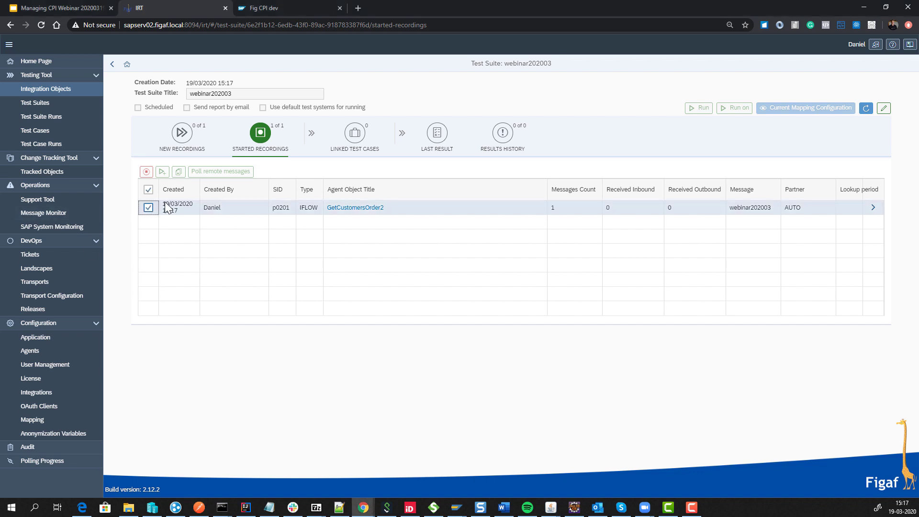
pyautogui.click(209, 172)
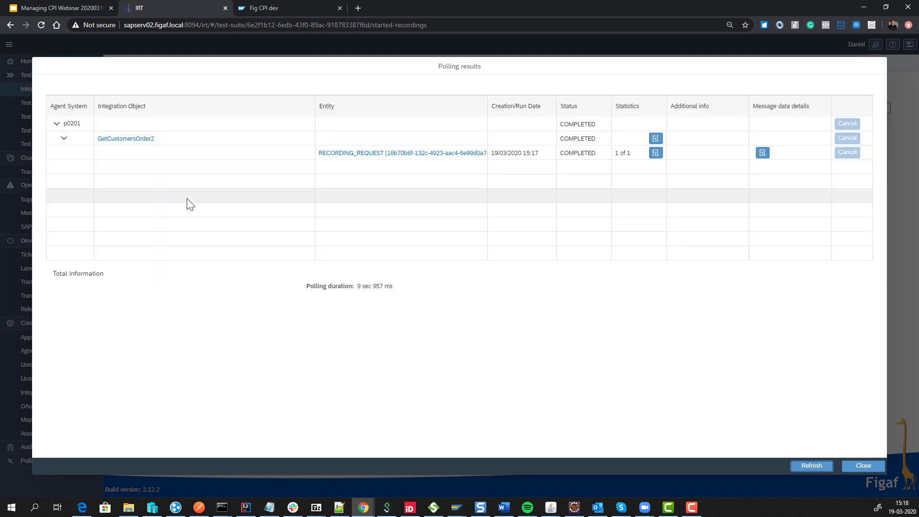
pyautogui.click(864, 466)
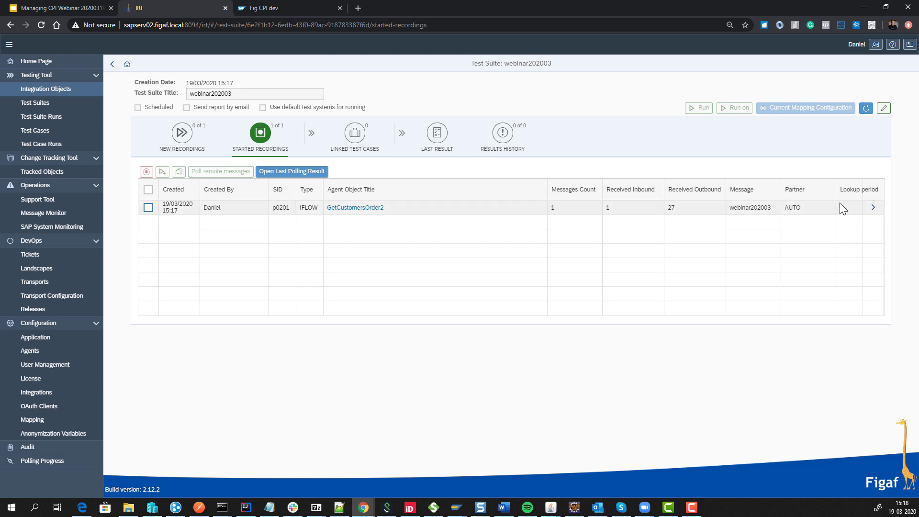
pyautogui.click(871, 208)
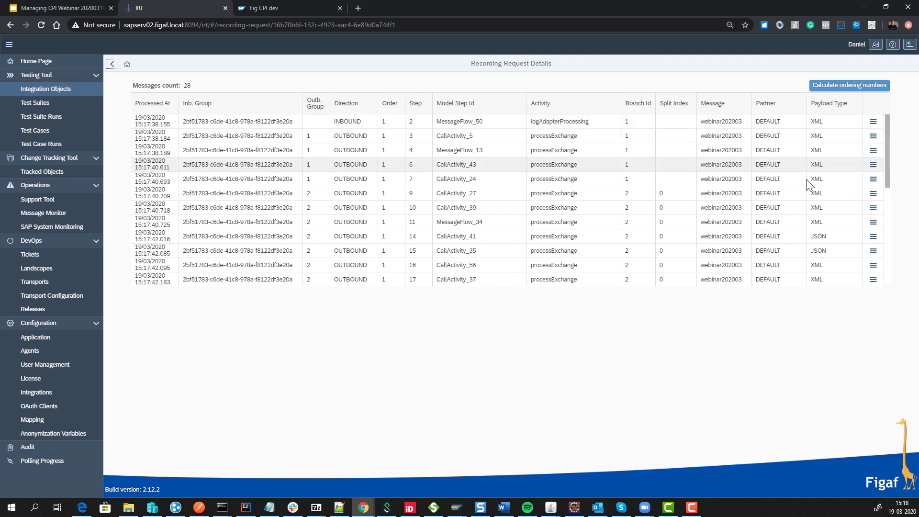
pyautogui.click(873, 236)
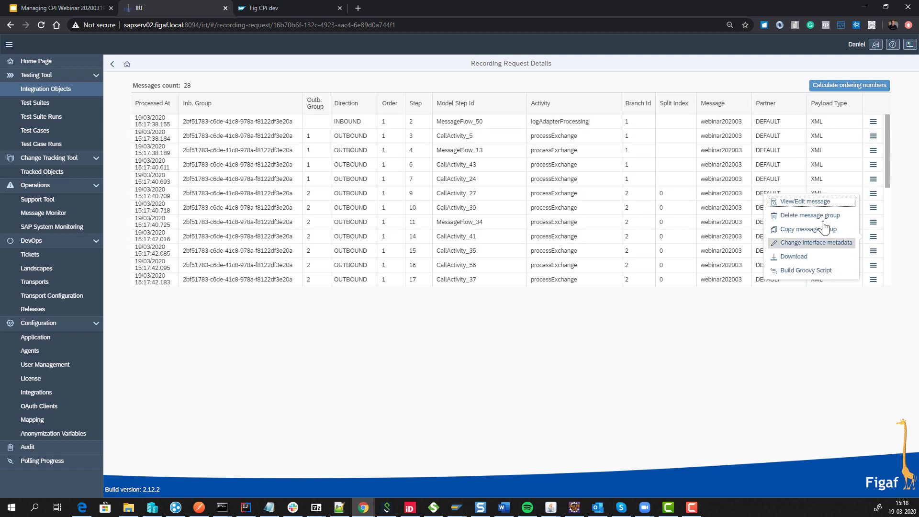
pyautogui.click(821, 203)
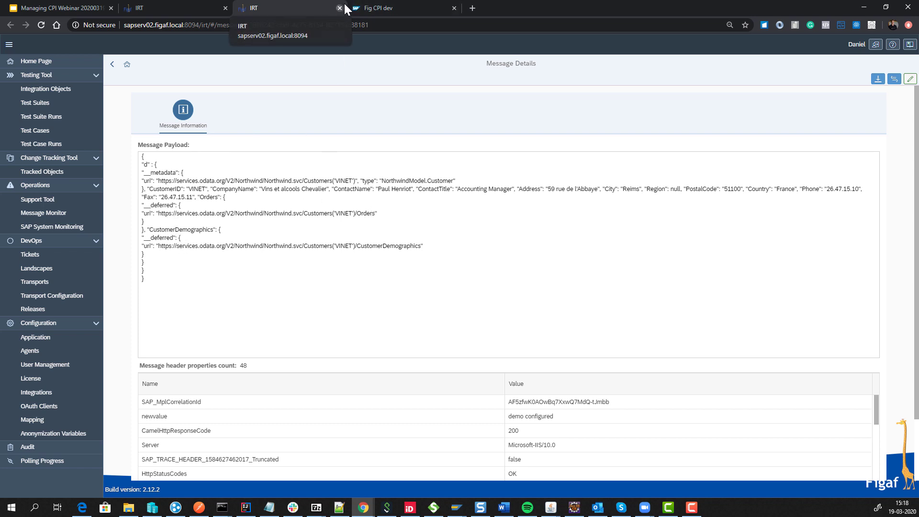
pyautogui.click(340, 8)
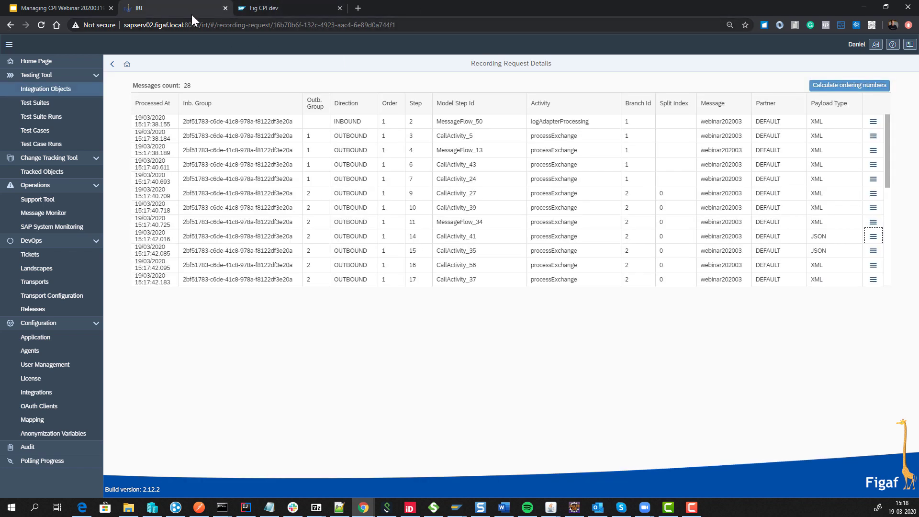
pyautogui.click(113, 64)
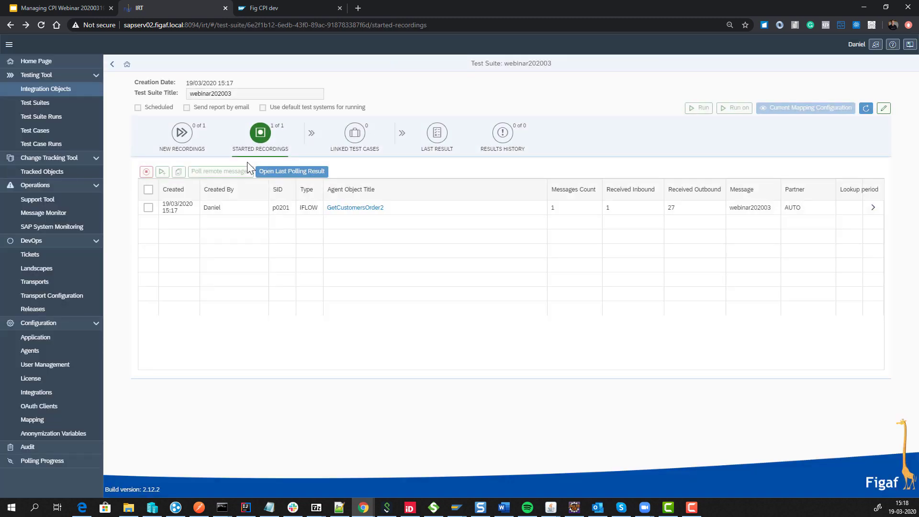
# Create a GetCustomersOrder2 regression test case for p0201, dropping the p0201S and p0201CD objects.
pyautogui.click(148, 207)
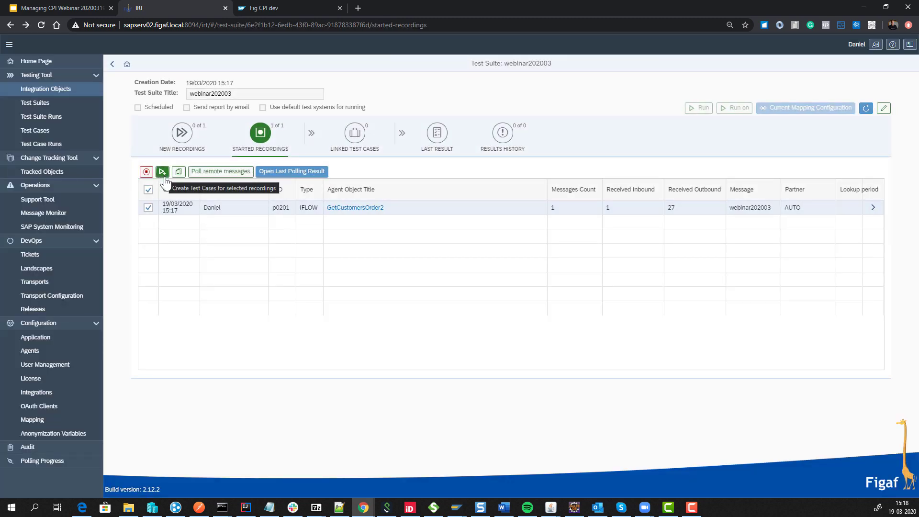
pyautogui.click(163, 173)
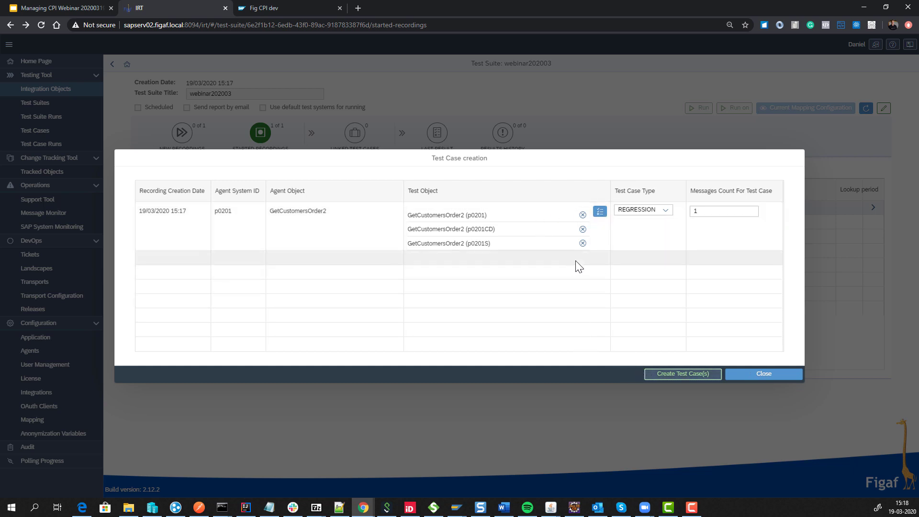
pyautogui.click(582, 243)
pyautogui.click(582, 228)
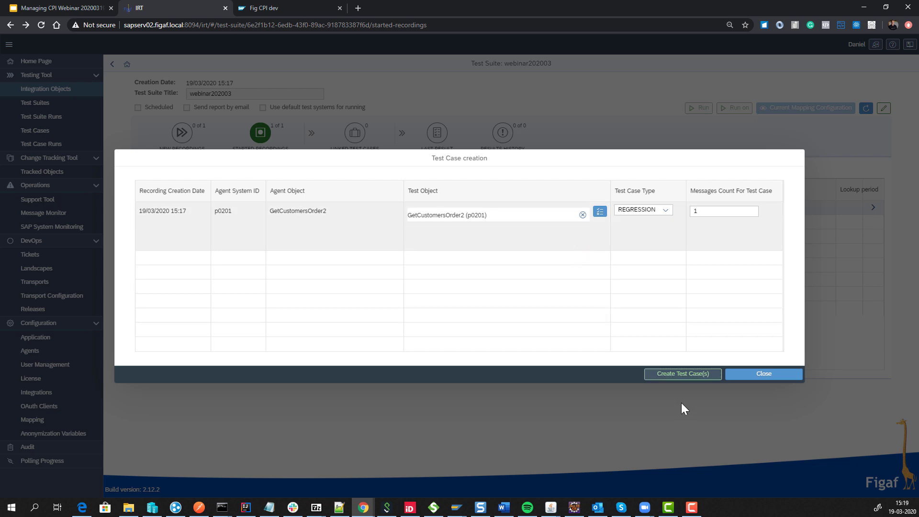
pyautogui.click(684, 374)
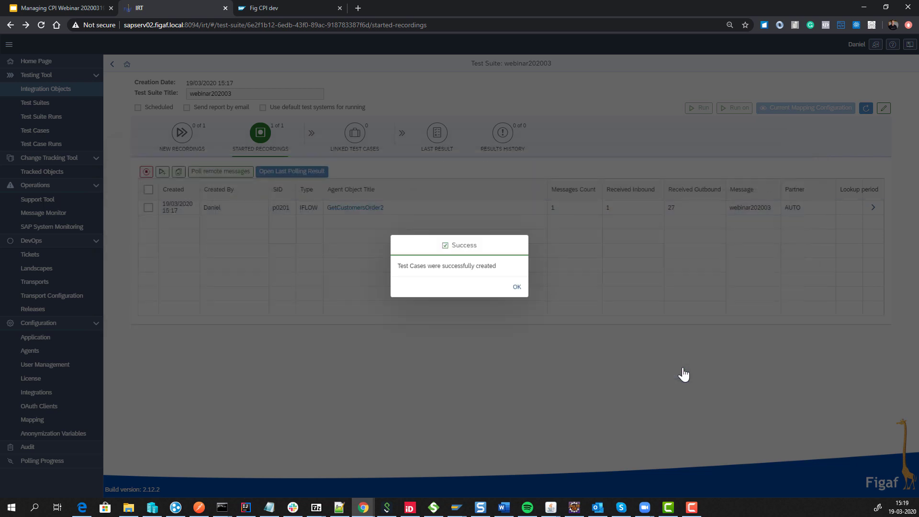
pyautogui.click(525, 294)
pyautogui.click(353, 144)
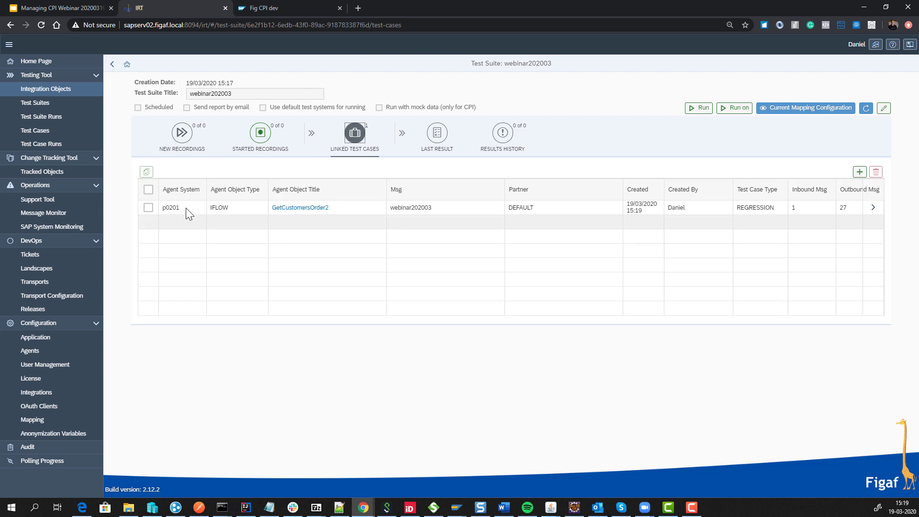
pyautogui.click(731, 110)
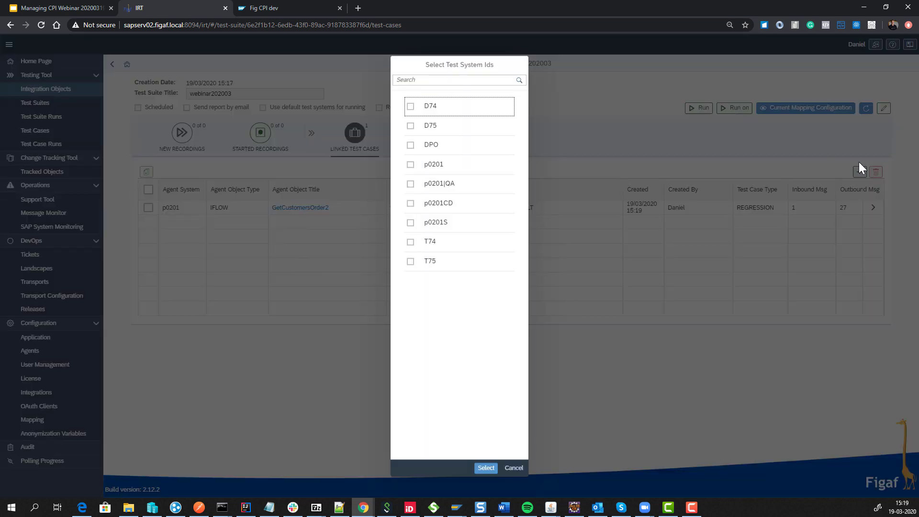
# Review the GetCustomersOrder2 mappings in the suite's mapping configuration.
pyautogui.click(514, 468)
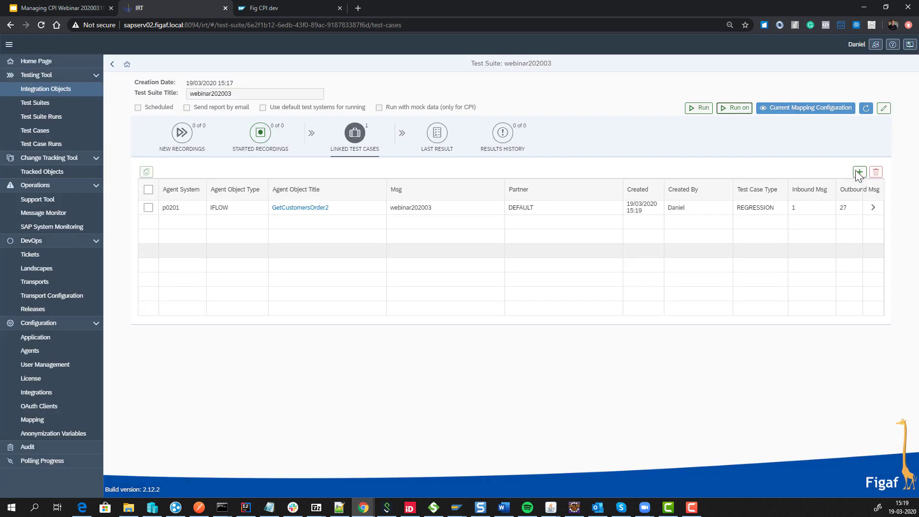
pyautogui.click(808, 110)
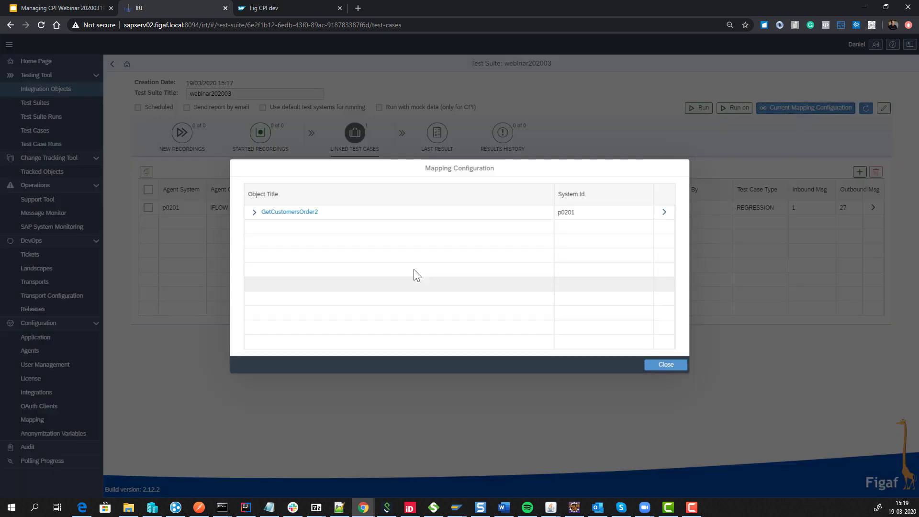
pyautogui.click(255, 212)
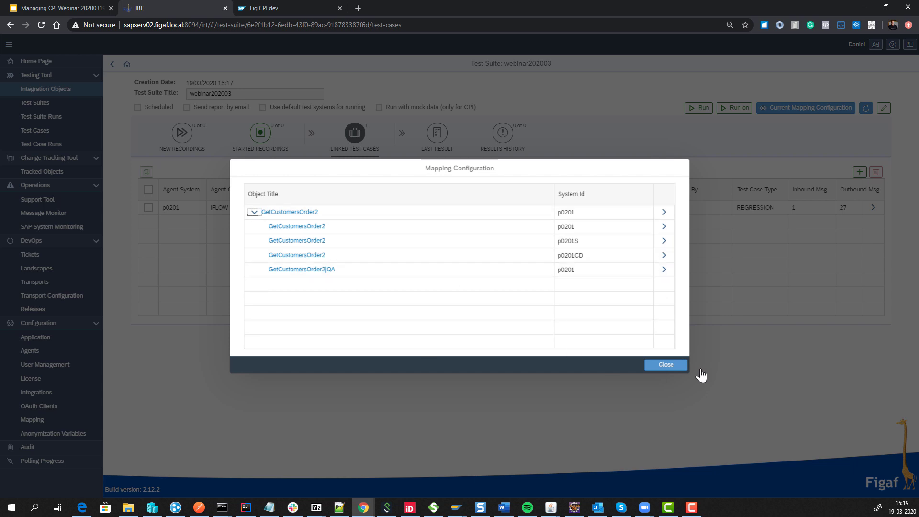
pyautogui.click(667, 365)
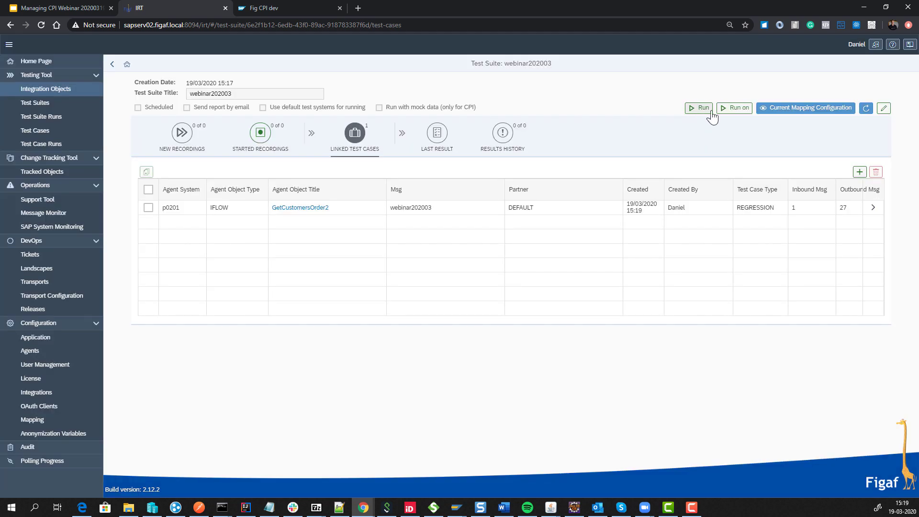
# Run the webinar202003 suite on test system p0201.
pyautogui.click(734, 108)
pyautogui.click(435, 176)
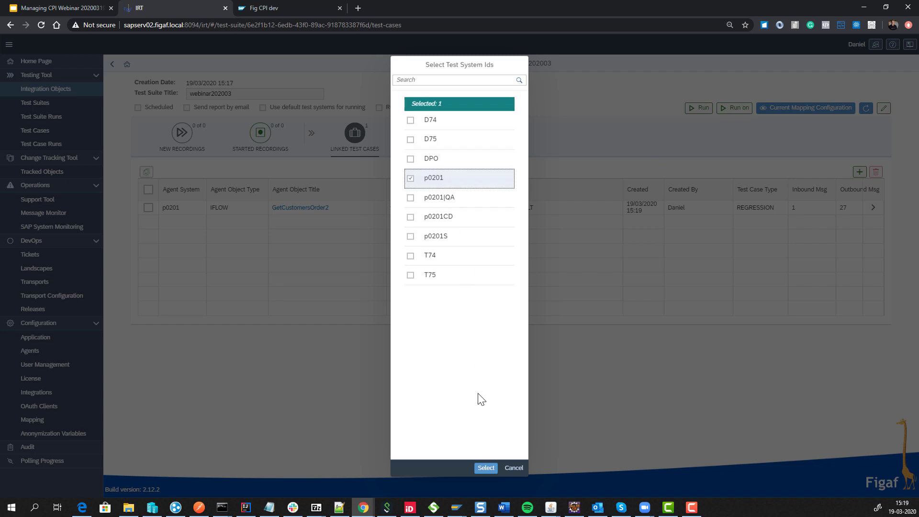
pyautogui.click(493, 472)
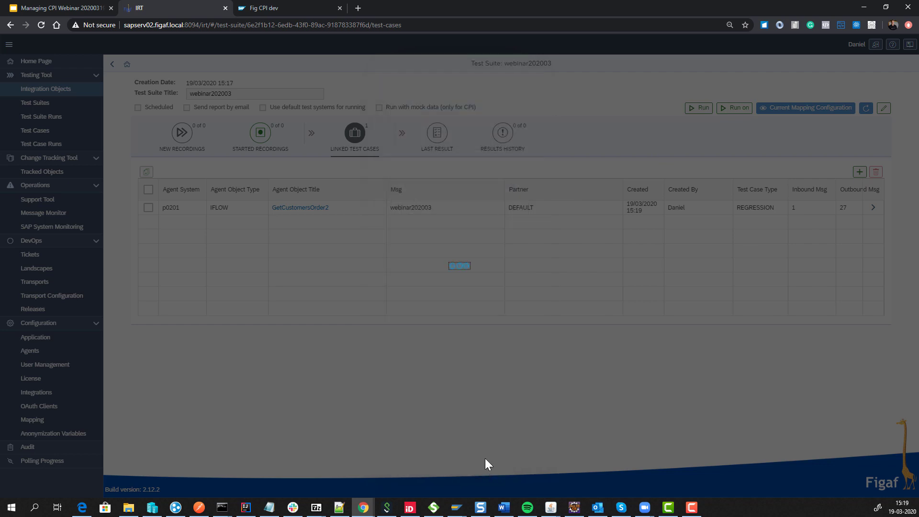
pyautogui.click(518, 289)
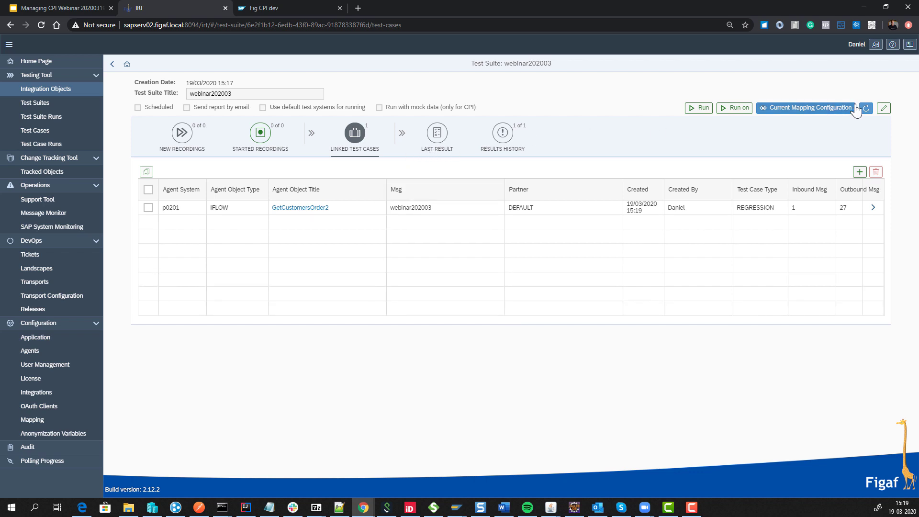
# Enable 'Run with mock data (only for CPI)' on webinar202003, save, and rerun the suite.
pyautogui.click(884, 108)
pyautogui.click(438, 110)
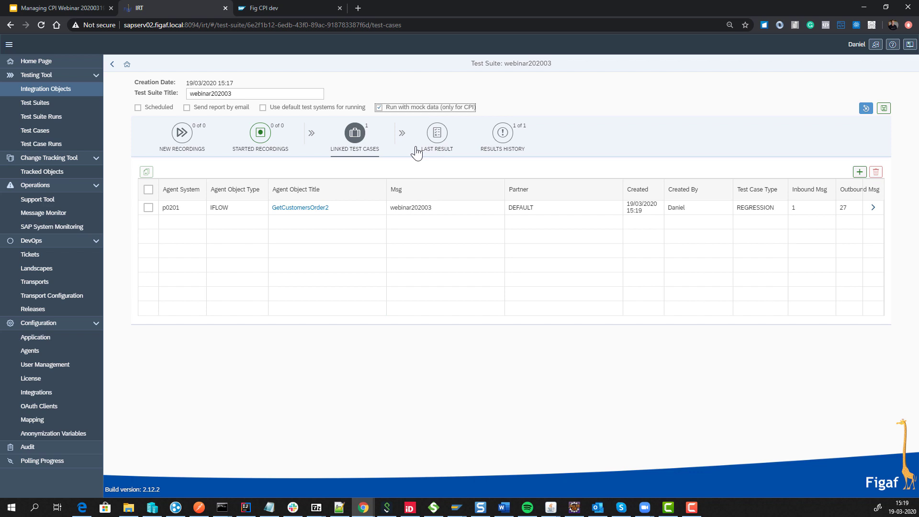
pyautogui.click(884, 108)
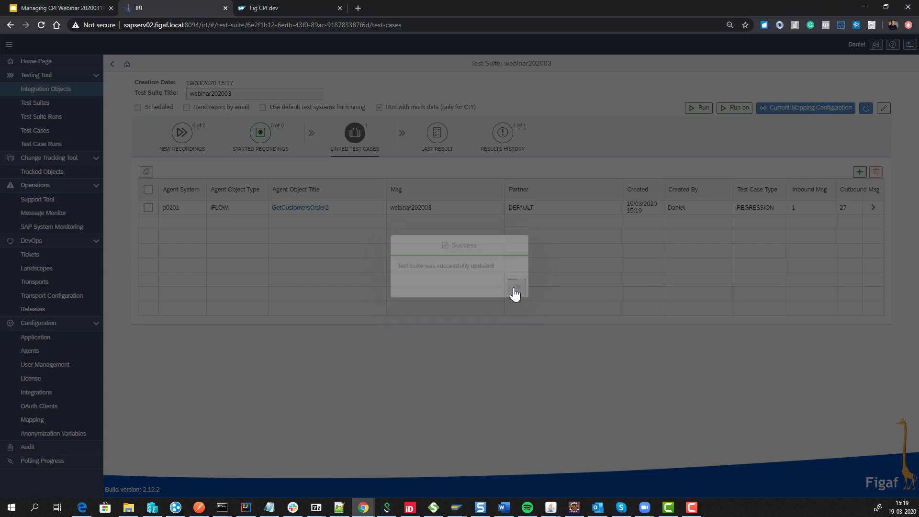
pyautogui.click(514, 287)
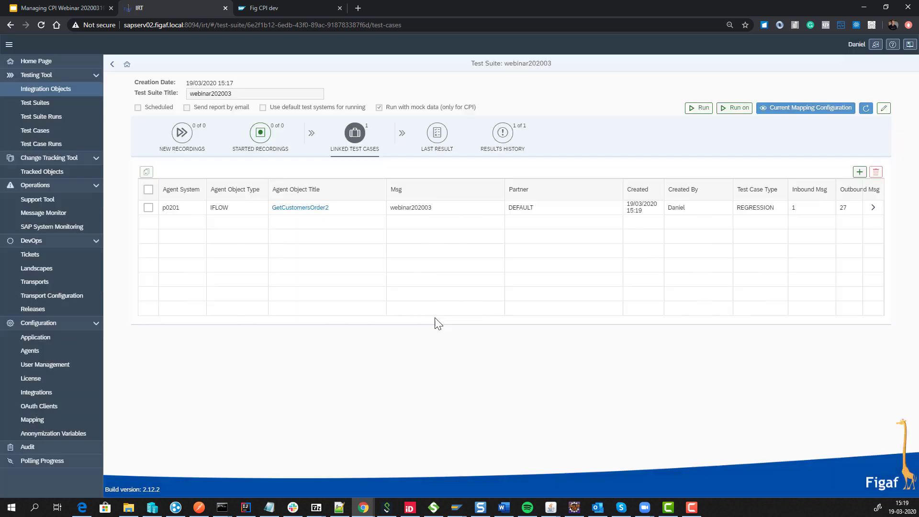
pyautogui.click(699, 108)
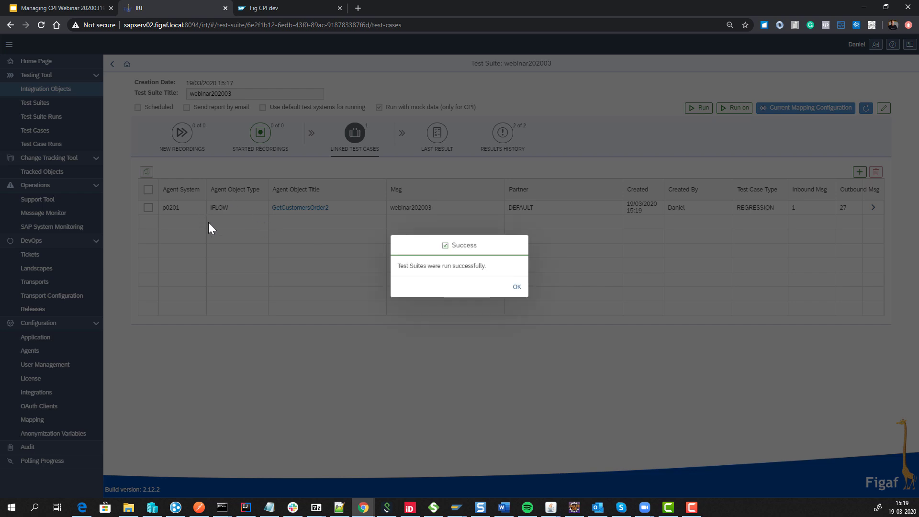
pyautogui.click(515, 288)
# Check in CPI Monitor that FigafMockGetCustomersOrder2 is deployed and starting, then return to IRT.
pyautogui.click(289, 7)
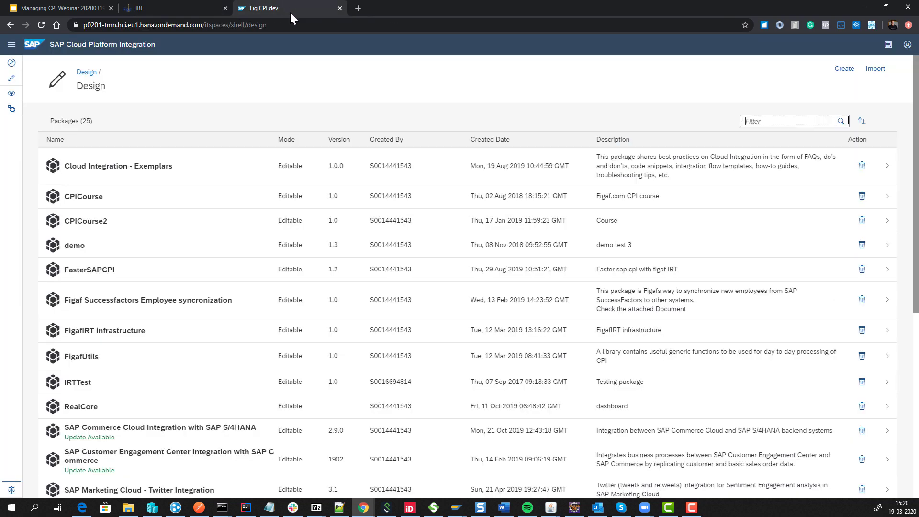
pyautogui.click(12, 94)
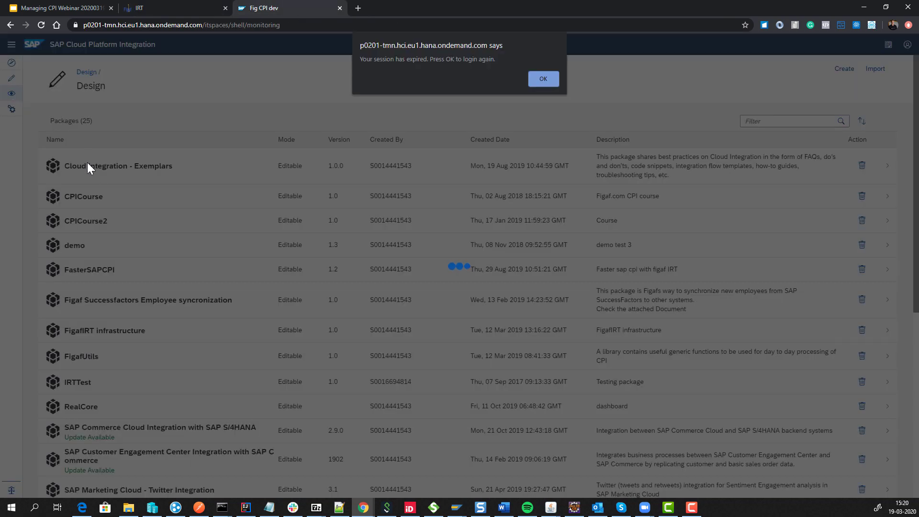
pyautogui.click(539, 81)
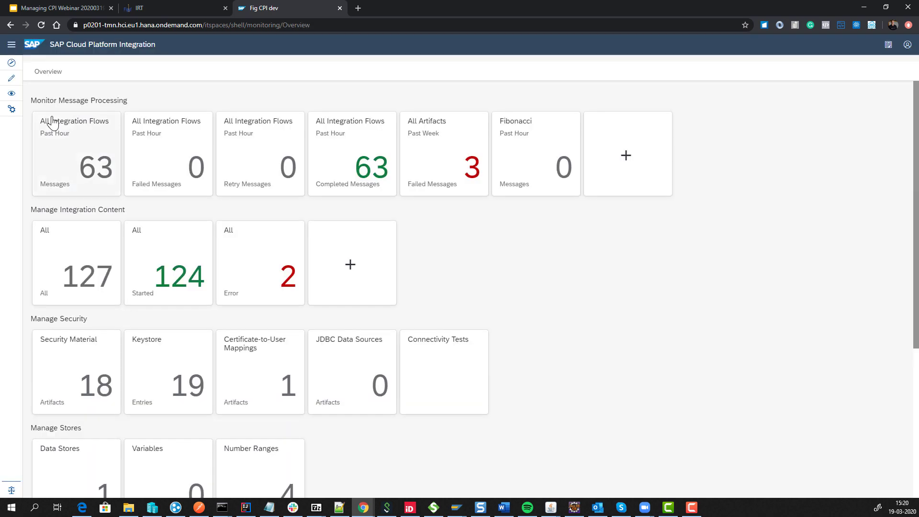
pyautogui.click(67, 274)
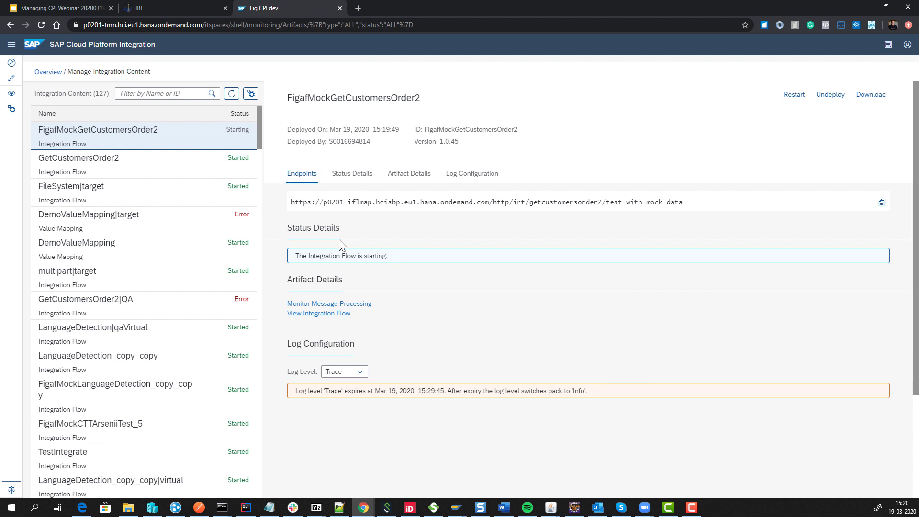
pyautogui.click(174, 5)
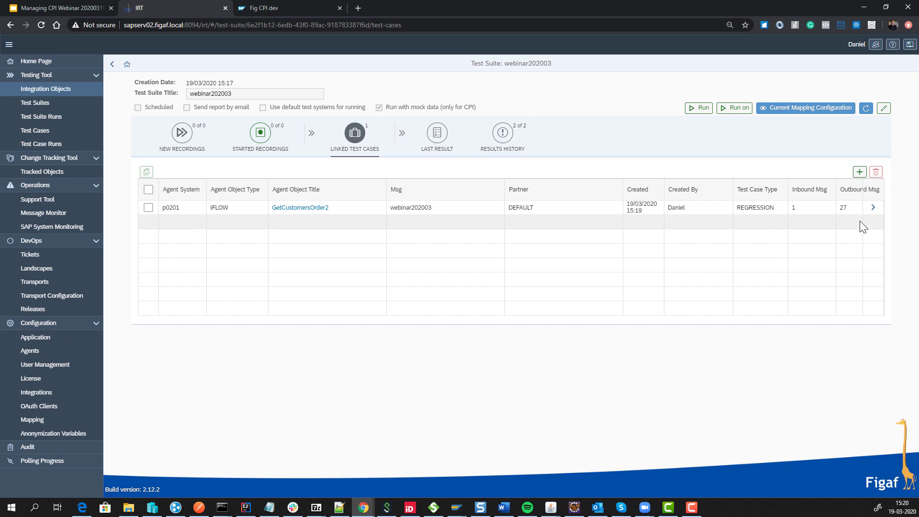
# Poll the latest run's remote results, check its statistics, then view the results history.
pyautogui.click(437, 132)
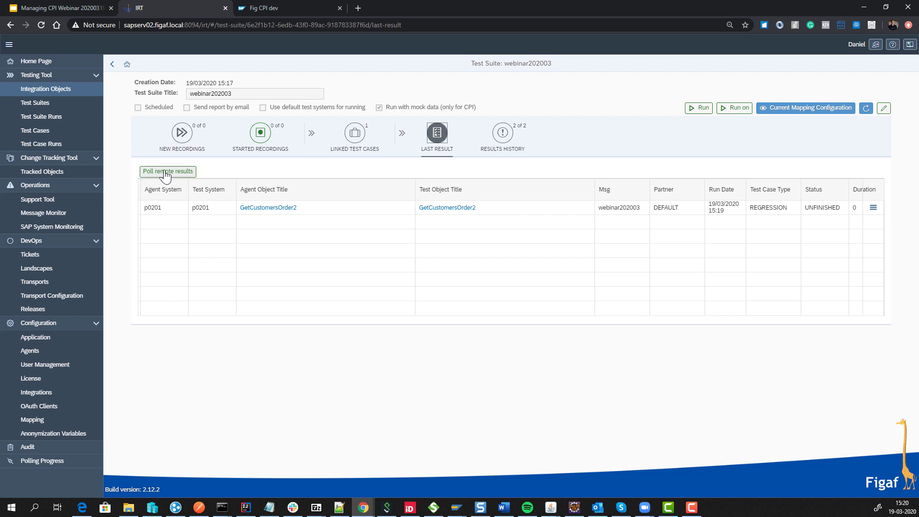
pyautogui.click(165, 173)
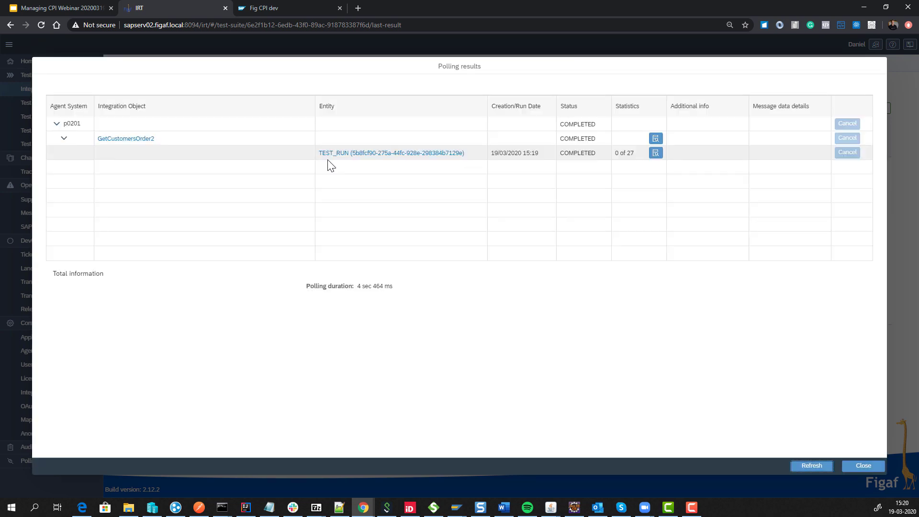
pyautogui.click(656, 153)
pyautogui.click(516, 303)
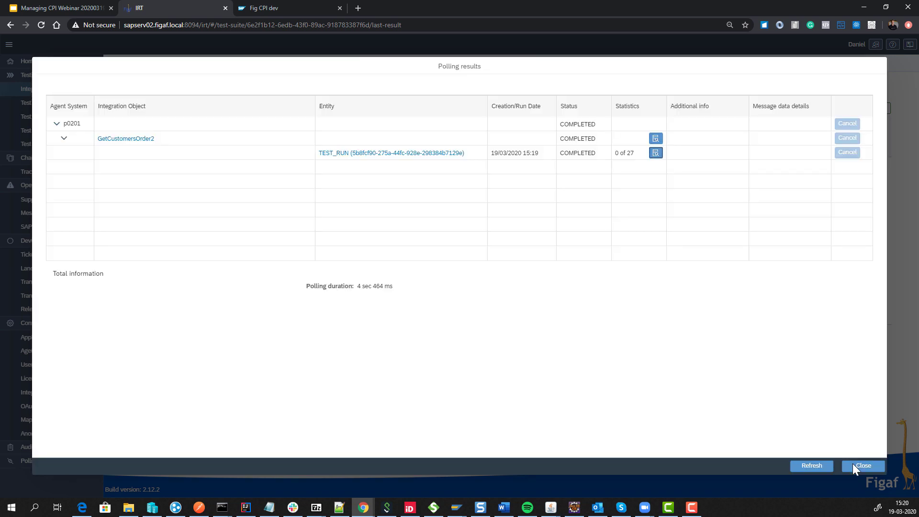
pyautogui.click(853, 467)
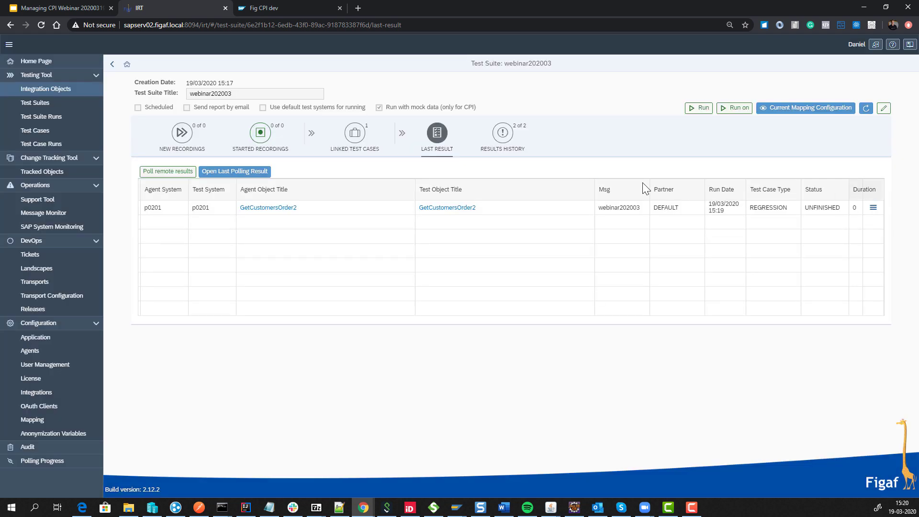
pyautogui.click(502, 134)
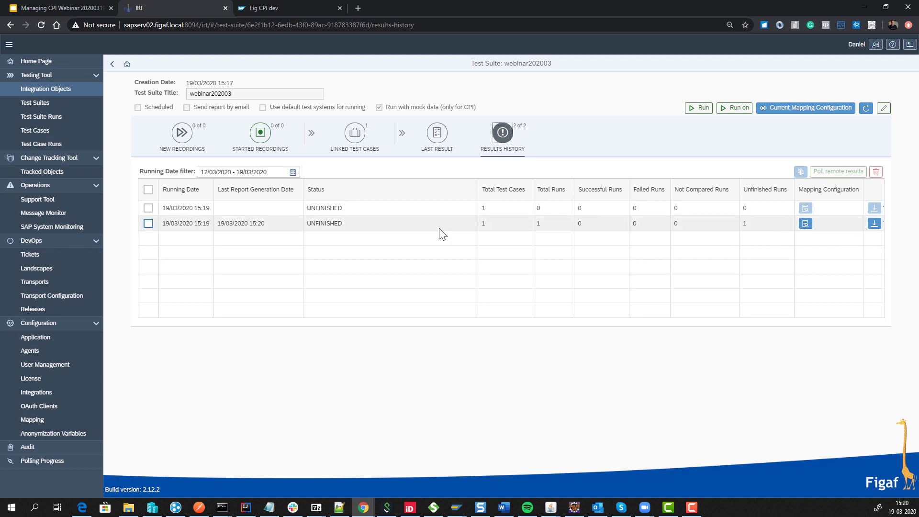
# Poll remote results for the 15:20 run and download its Excel report.
pyautogui.click(168, 223)
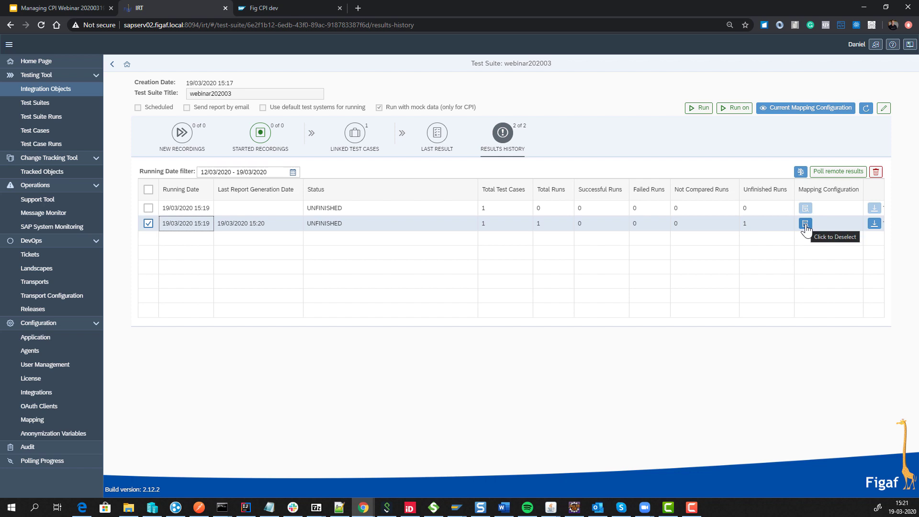
pyautogui.click(861, 172)
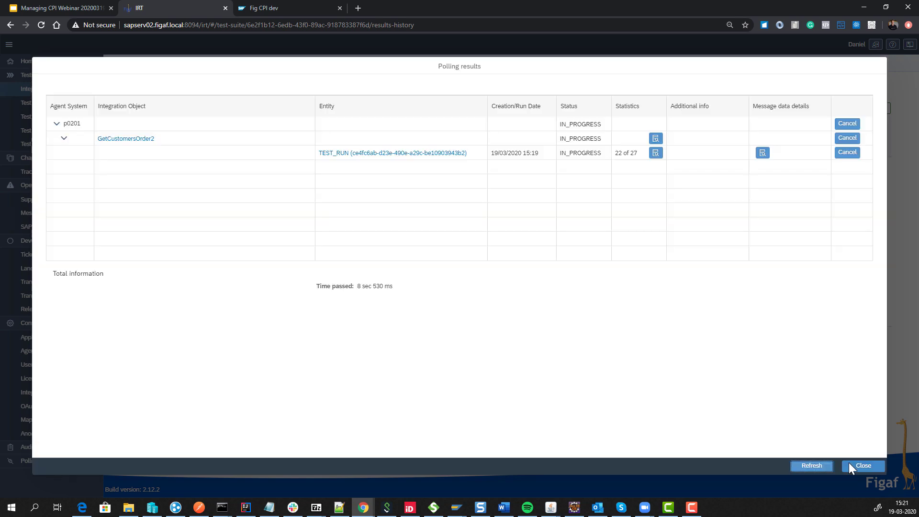
pyautogui.click(849, 466)
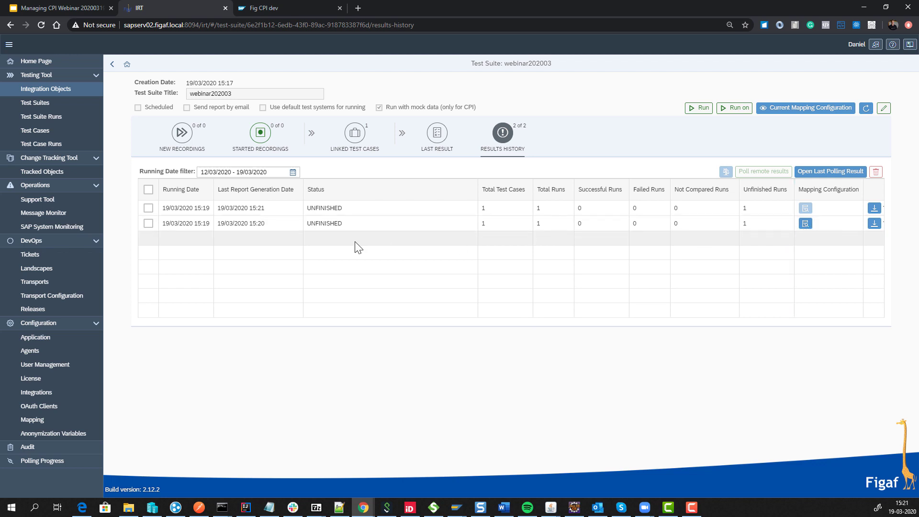
pyautogui.click(148, 224)
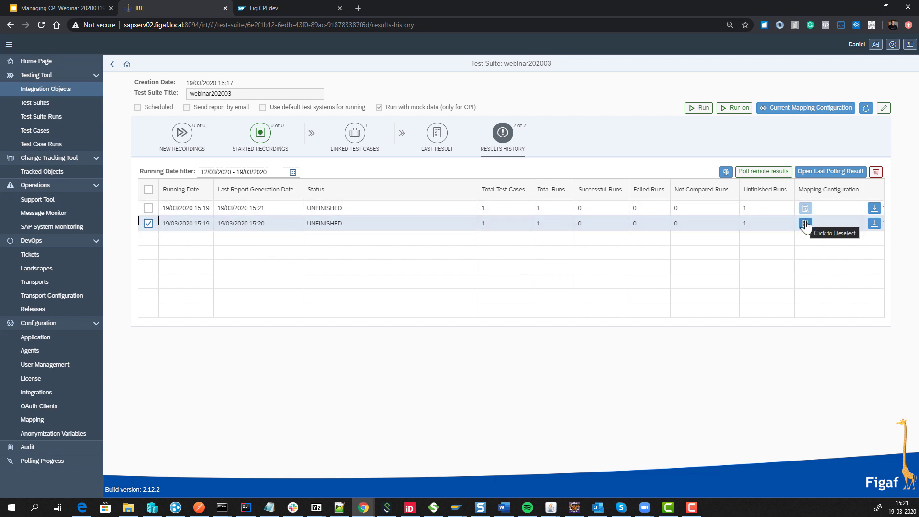
pyautogui.click(872, 223)
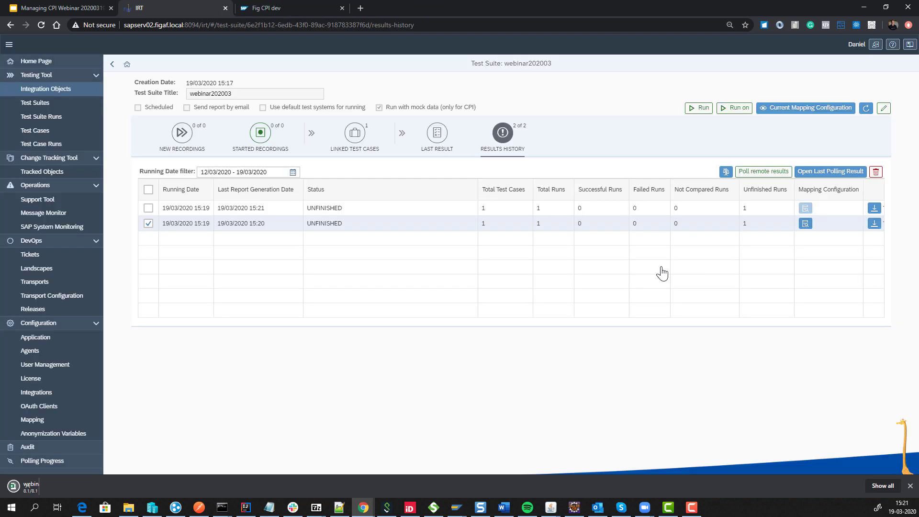
# Open the Excel report, showing 1 successful and 0 unfinished runs, then minimize it.
pyautogui.click(41, 485)
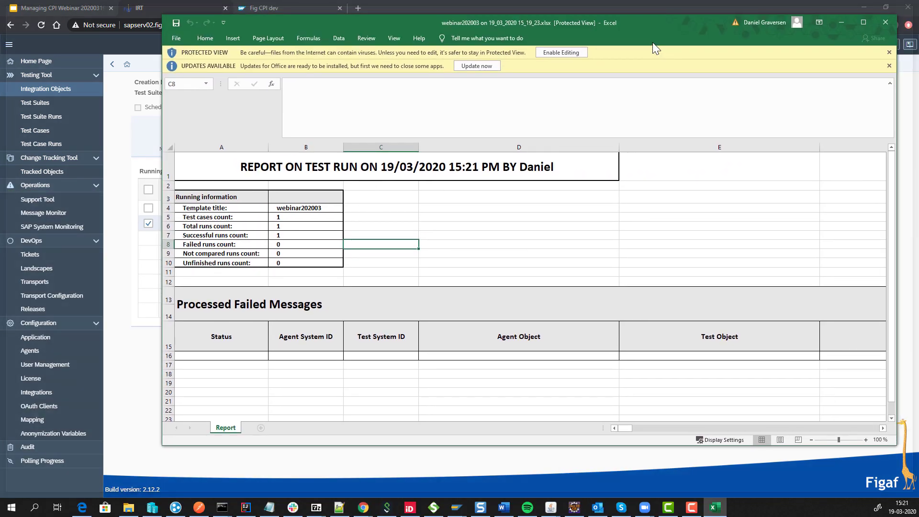
pyautogui.moveTo(653, 43); pyautogui.dragTo(596, 54)
pyautogui.click(776, 36)
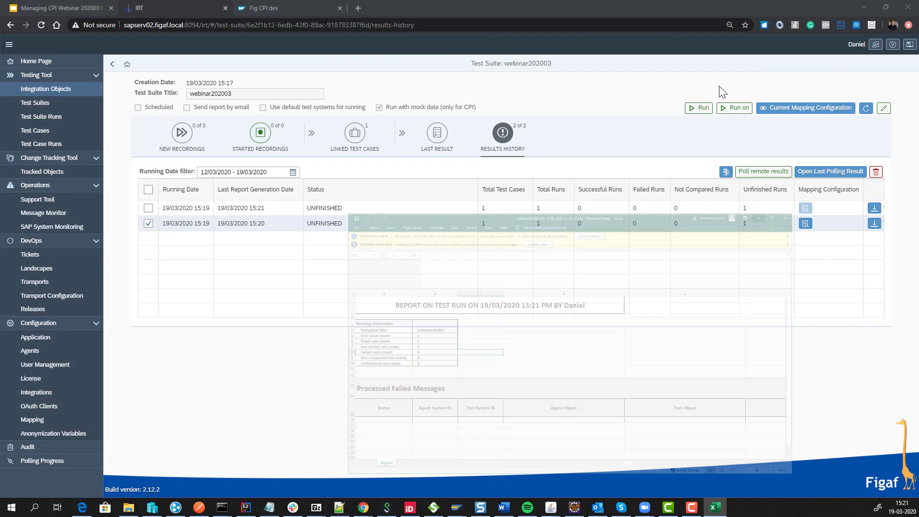
# Poll the latest run's remote results once more.
pyautogui.click(438, 135)
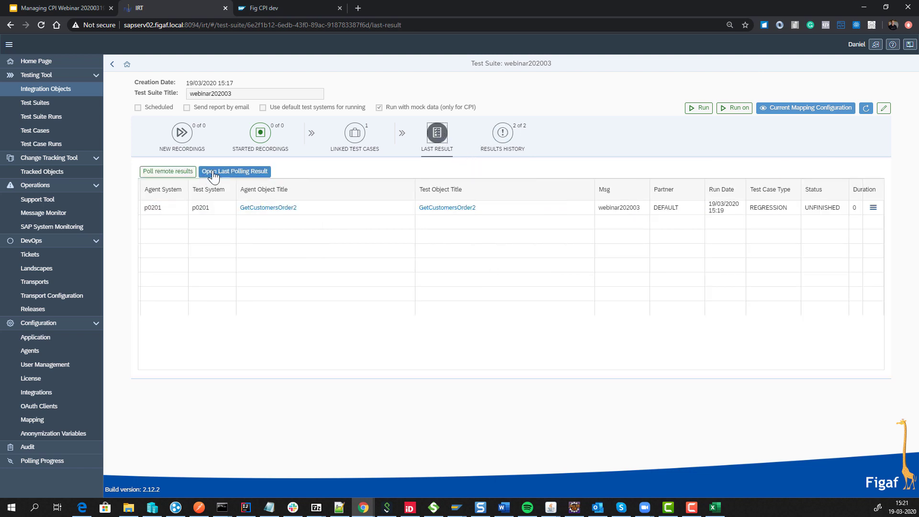
pyautogui.click(167, 171)
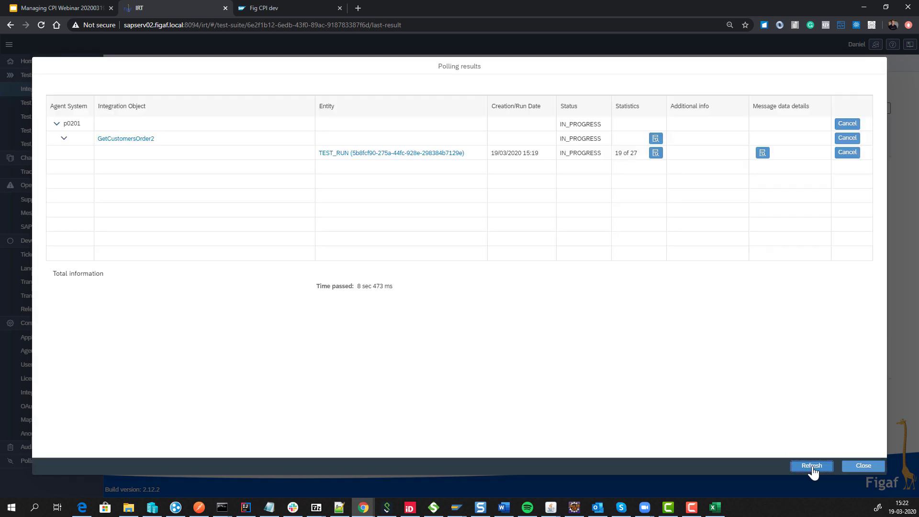
pyautogui.click(863, 466)
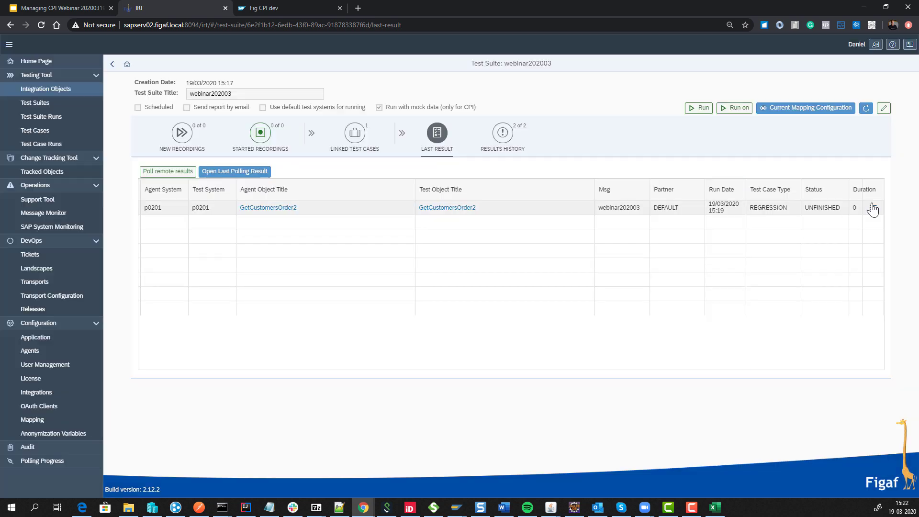
# Open the GetCustomersOrder2 test run's results with its 27 compared messages.
pyautogui.click(873, 207)
pyautogui.click(845, 227)
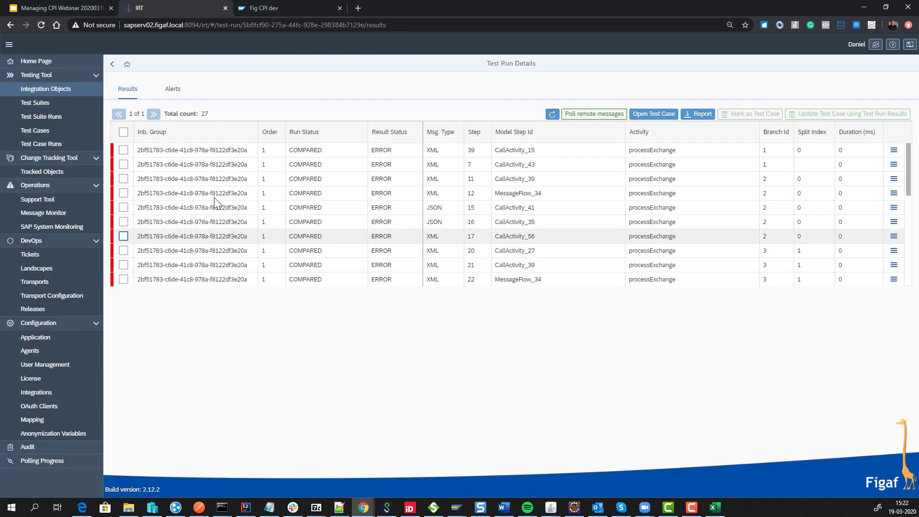
pyautogui.scroll(-5, 424, 203)
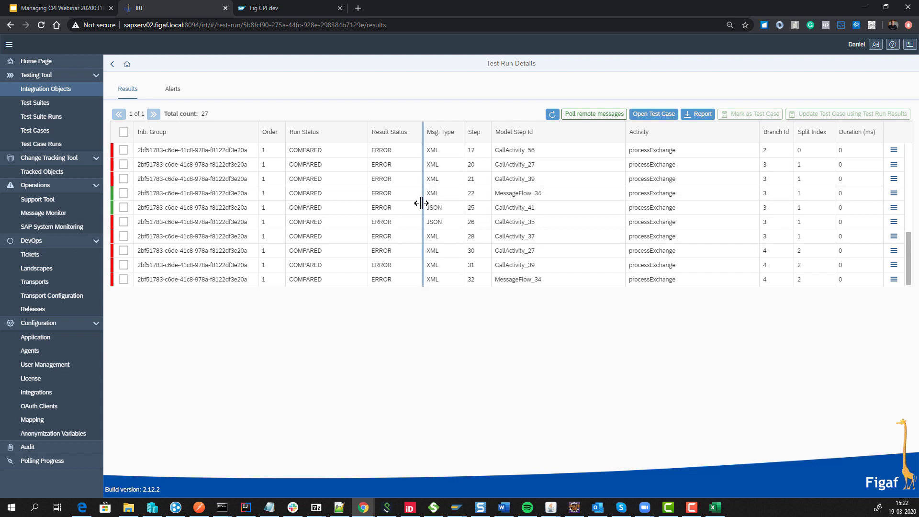
pyautogui.scroll(5, 365, 201)
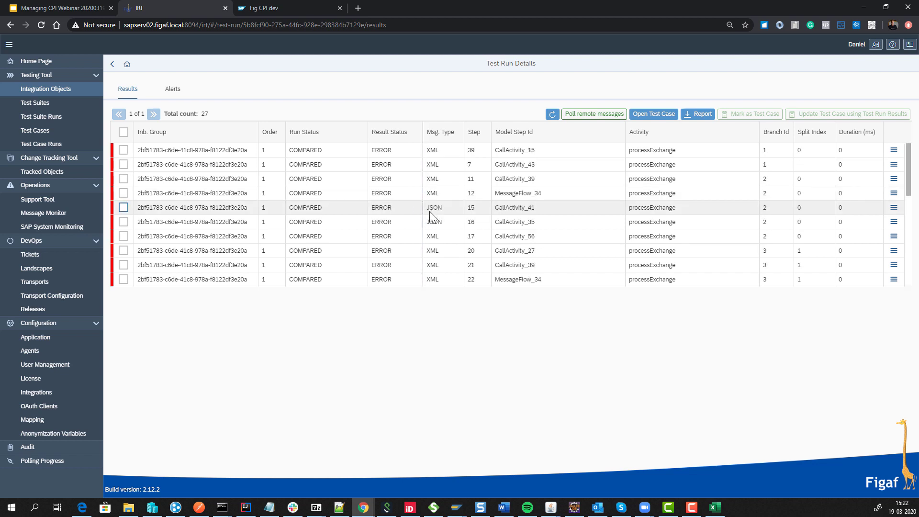
pyautogui.click(894, 150)
# From result 1's Diff comparison, add the X-Content-Type-Options property difference to the ignore list.
pyautogui.click(842, 171)
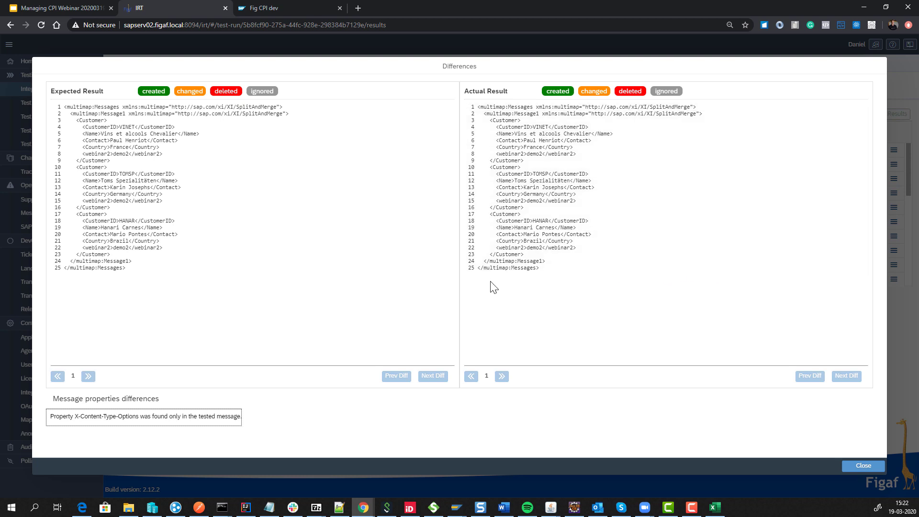
pyautogui.click(126, 419)
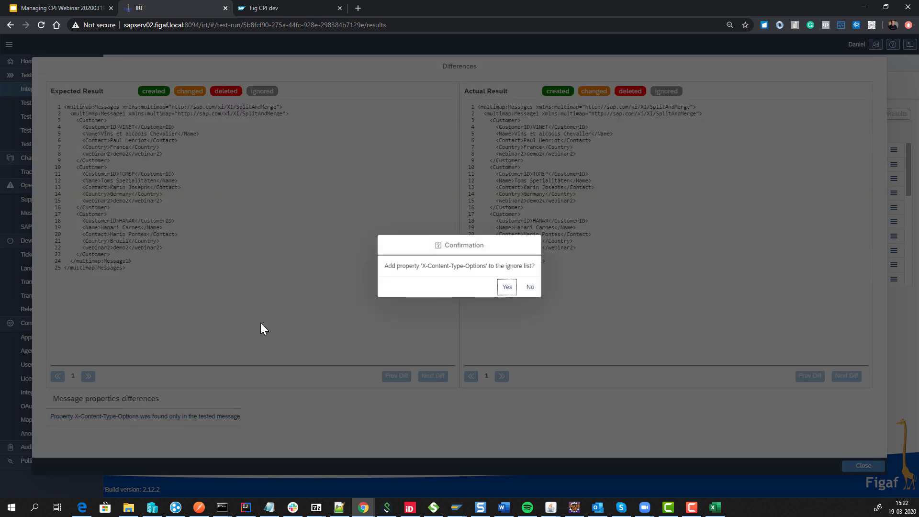
pyautogui.click(498, 287)
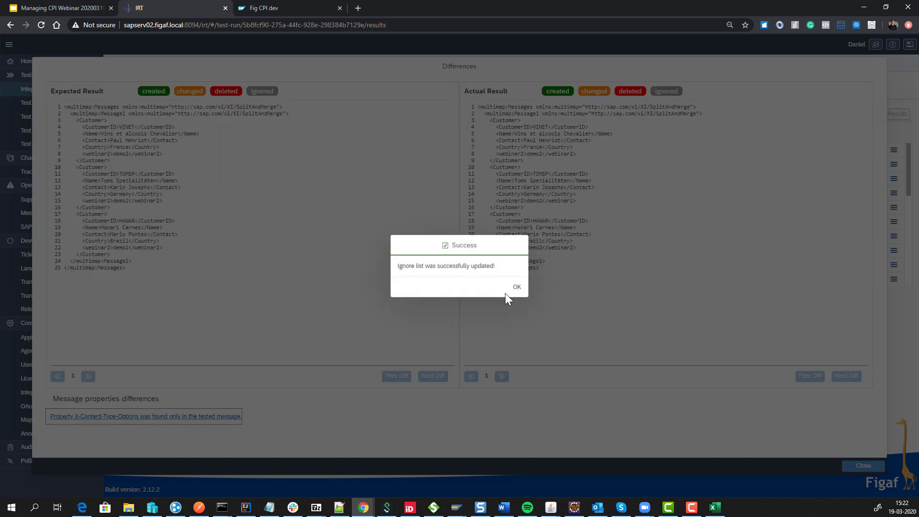
pyautogui.click(514, 290)
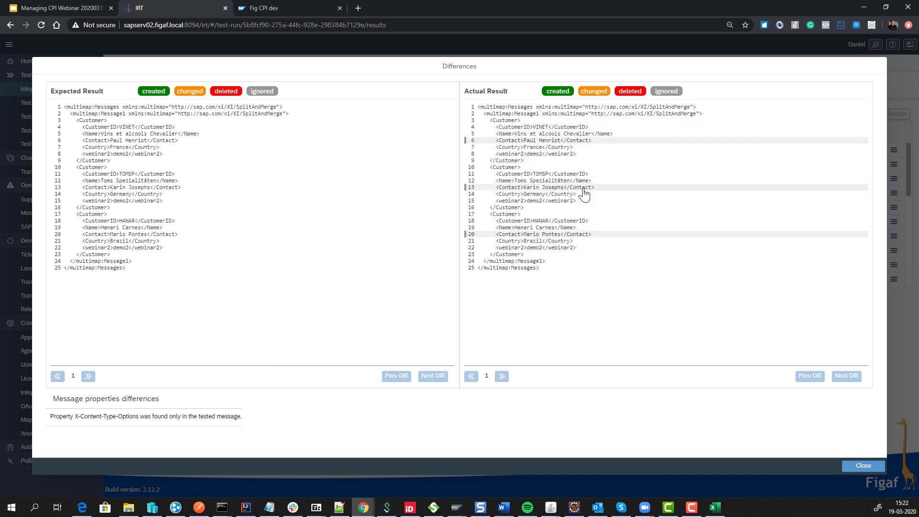
pyautogui.click(865, 466)
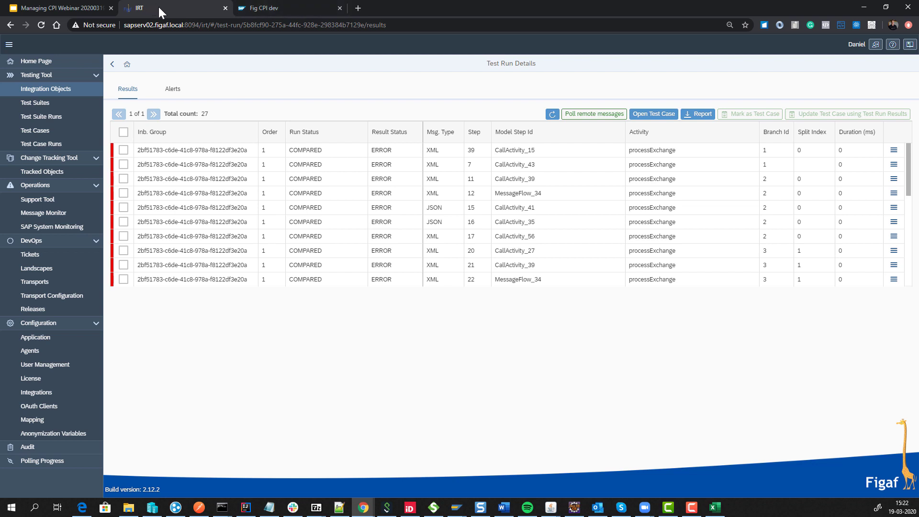
# Open the FigafMockGetCustomersOrder2 integration flow from the Z_Figaf|FasterSAPCPI package's artifacts in CPI Design.
pyautogui.click(253, 8)
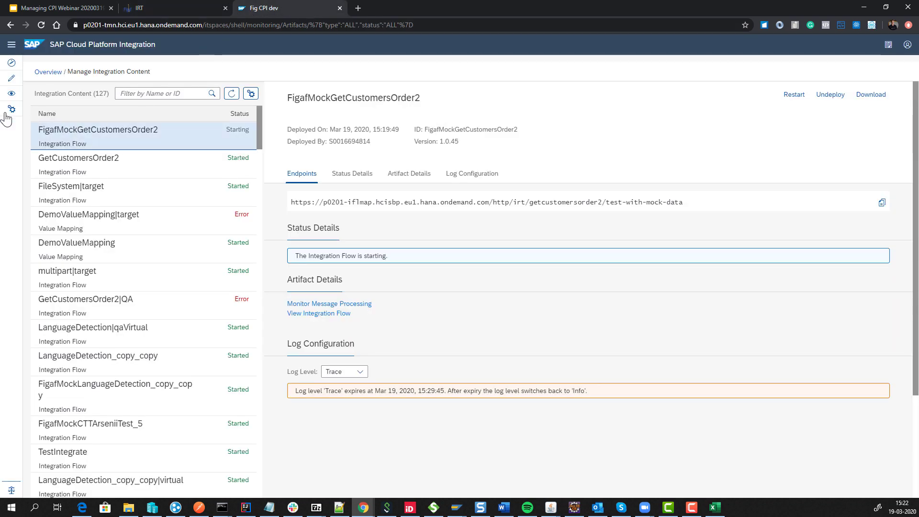
pyautogui.click(11, 78)
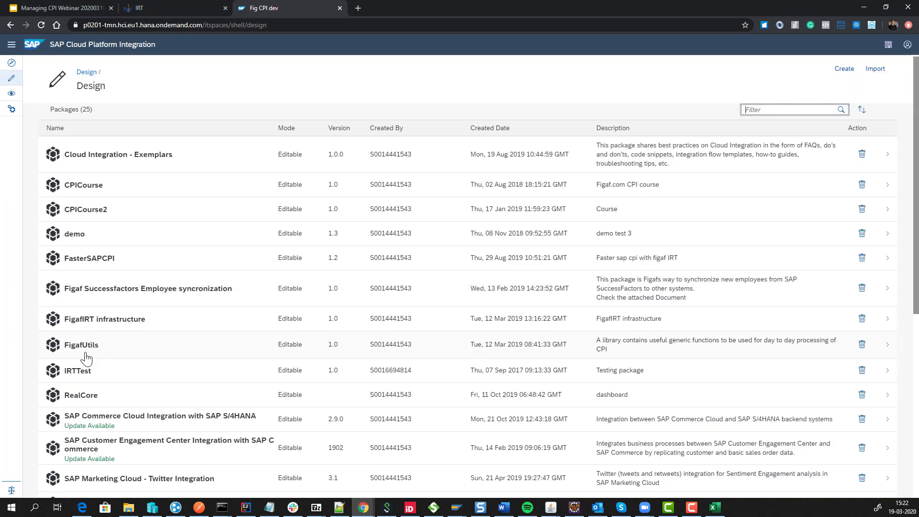
pyautogui.scroll(-2, 84, 352)
pyautogui.scroll(-3, 86, 356)
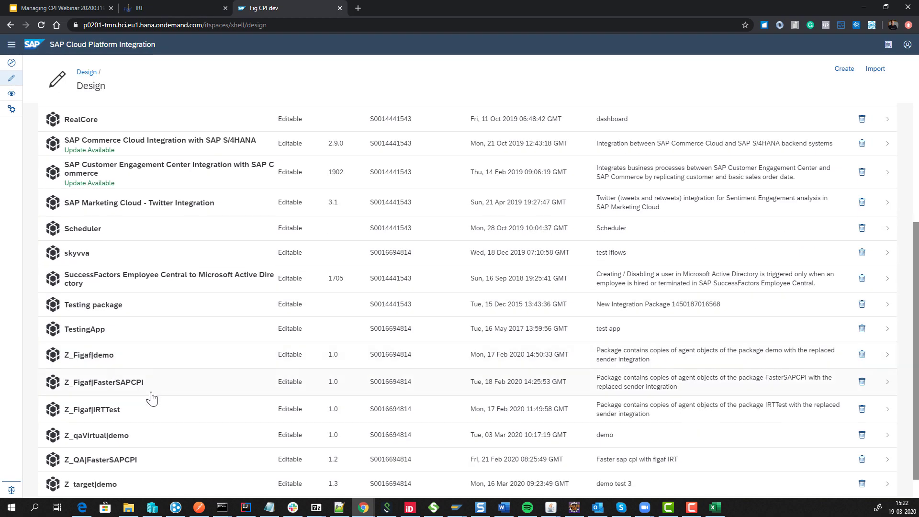
pyautogui.click(120, 384)
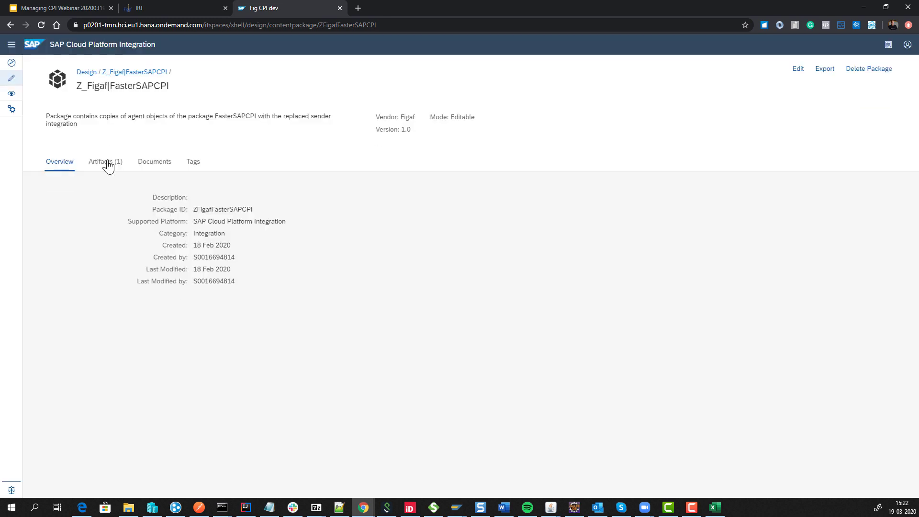
pyautogui.click(106, 165)
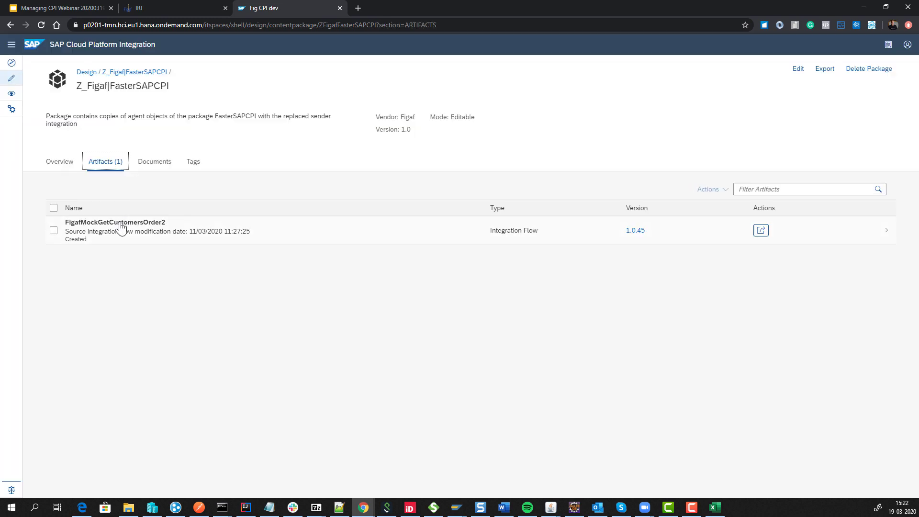
pyautogui.click(121, 227)
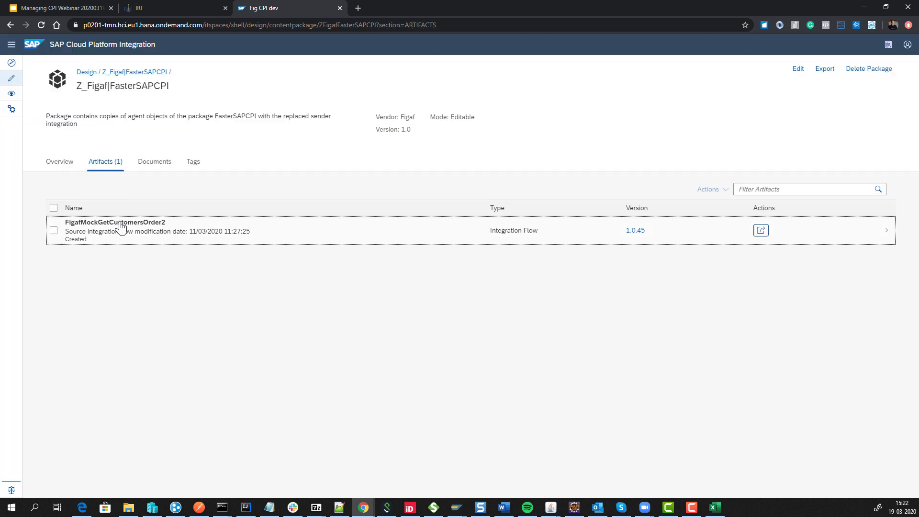
pyautogui.click(121, 227)
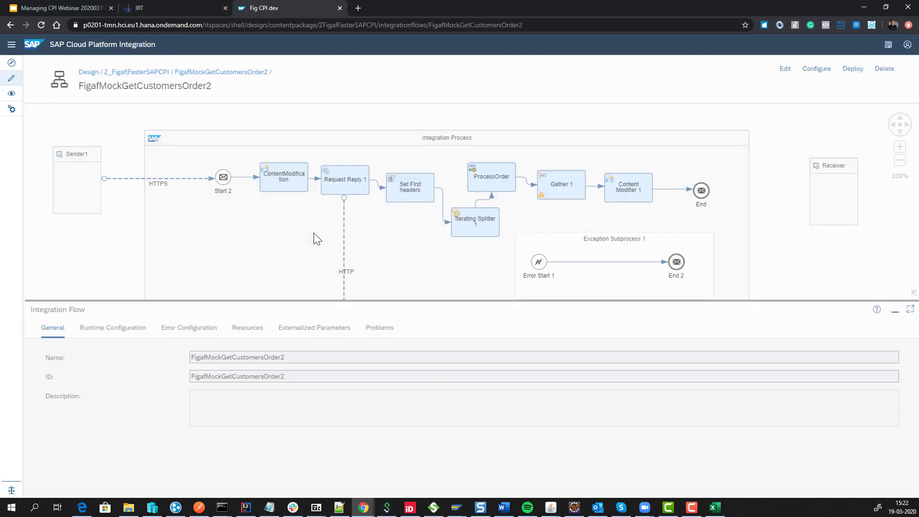
# Inspect the HTTP receiver's mock-data address, then return to the Design package list.
pyautogui.click(343, 247)
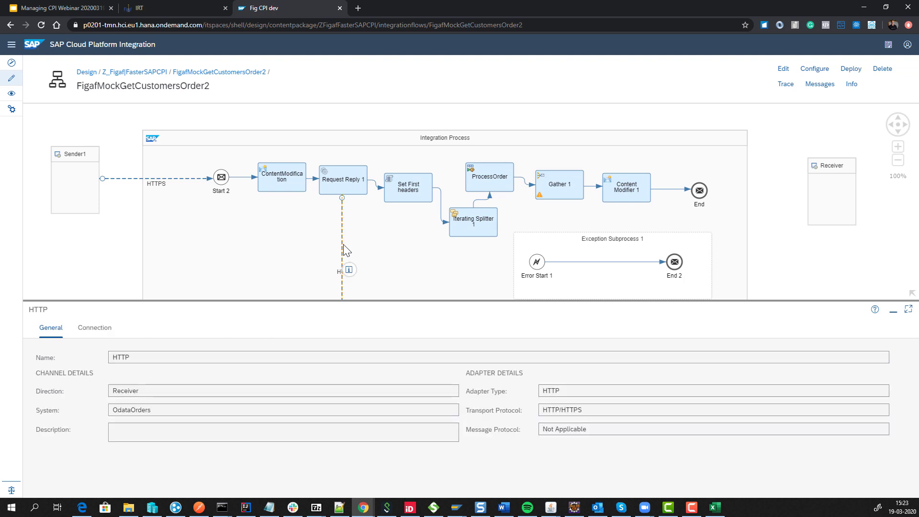
pyautogui.click(95, 328)
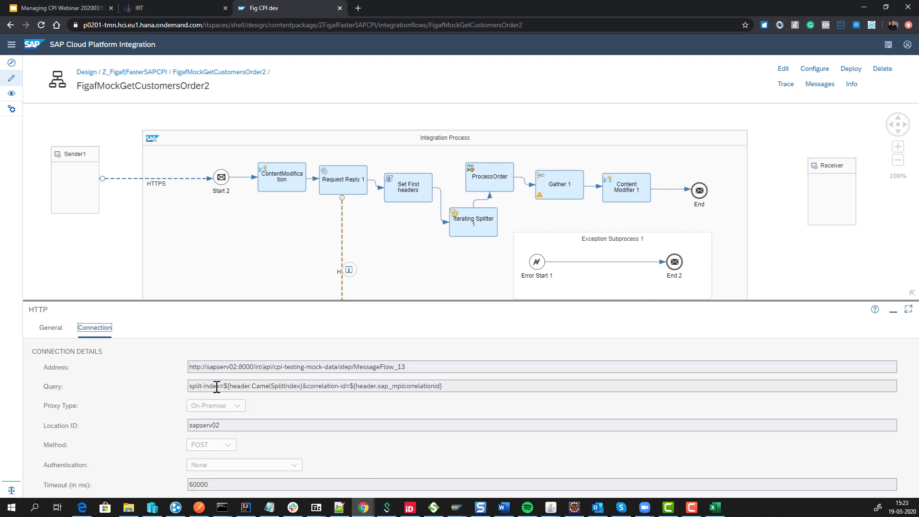
pyautogui.moveTo(223, 367); pyautogui.dragTo(370, 367)
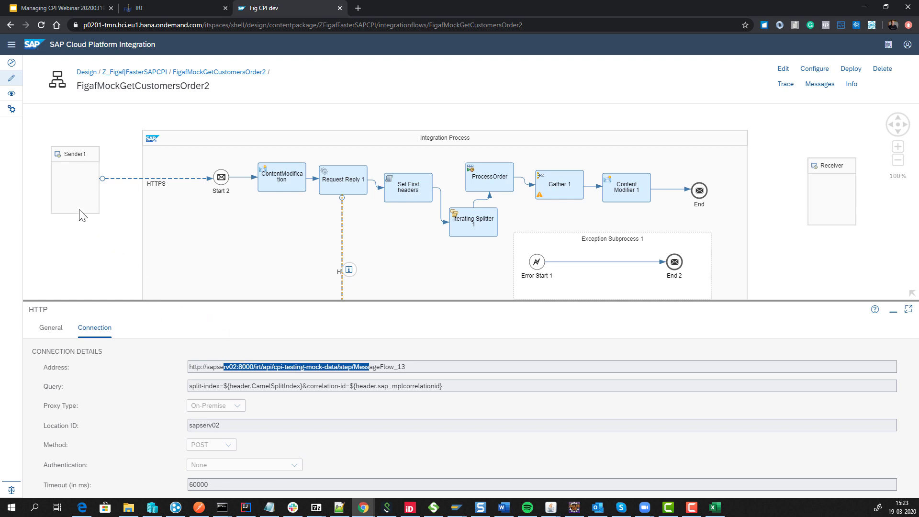
pyautogui.click(87, 72)
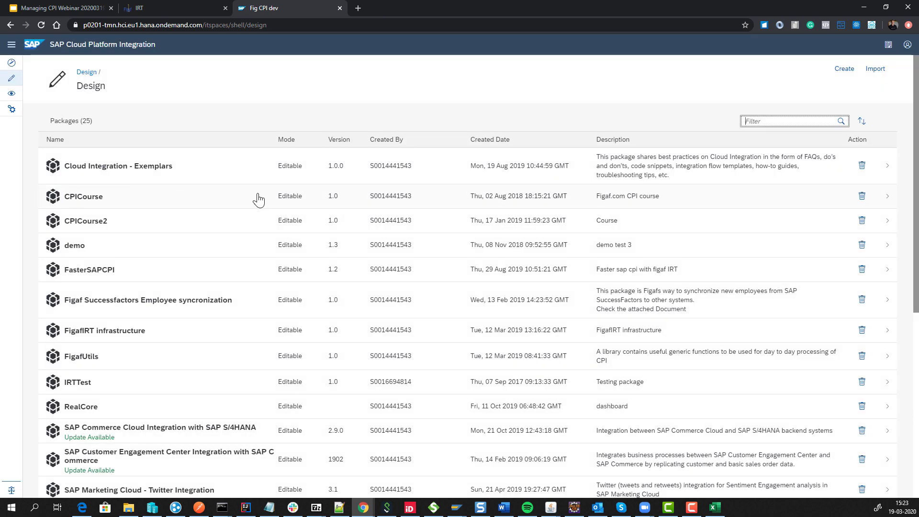
# On the webinar's Testing slide, highlight the Groovy Unit test line and the Iflows-mocked-with-Figaf-IRT bullet.
pyautogui.click(61, 10)
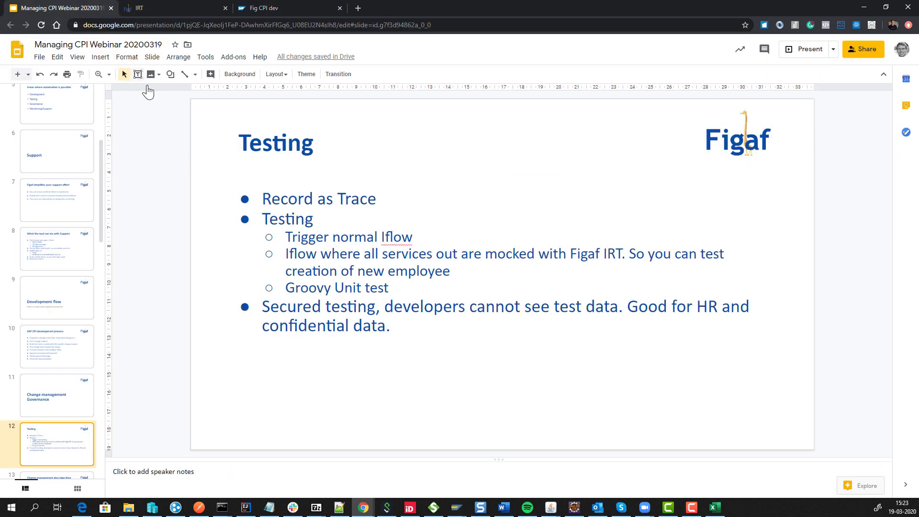
pyautogui.tripleClick(299, 289)
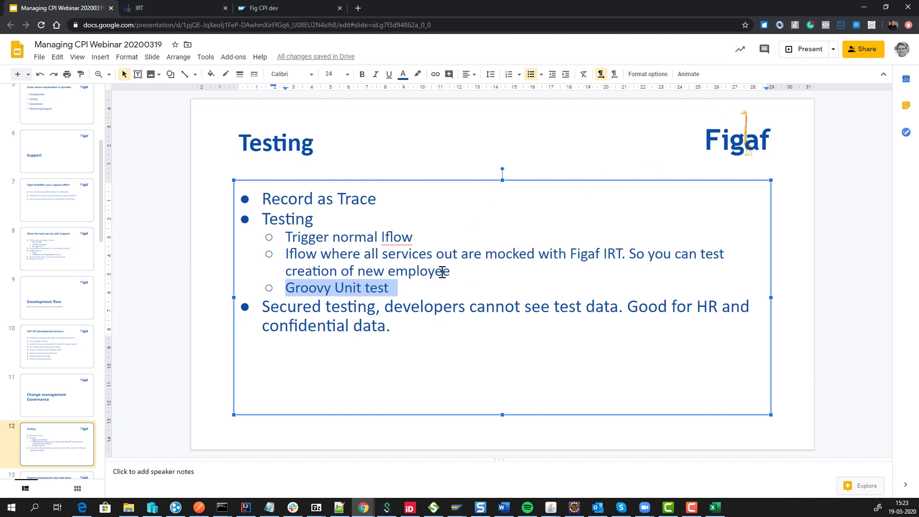
pyautogui.moveTo(451, 271); pyautogui.dragTo(289, 255)
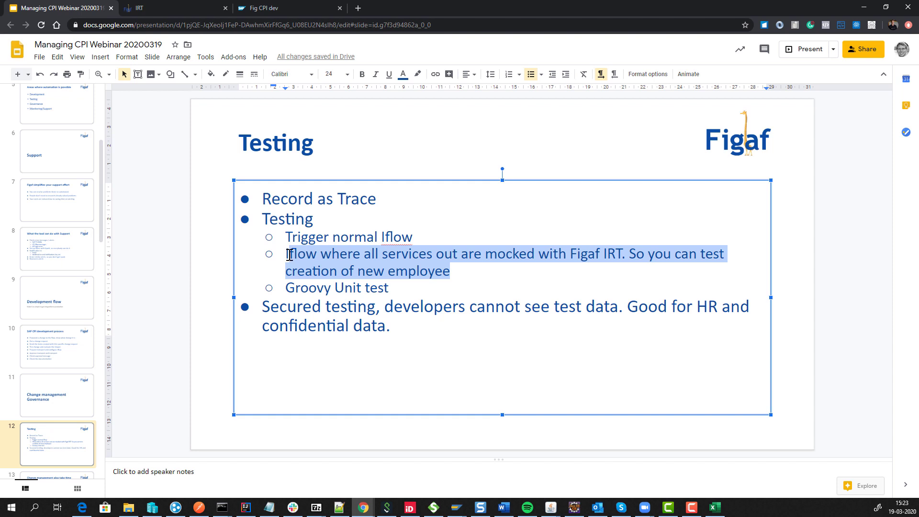
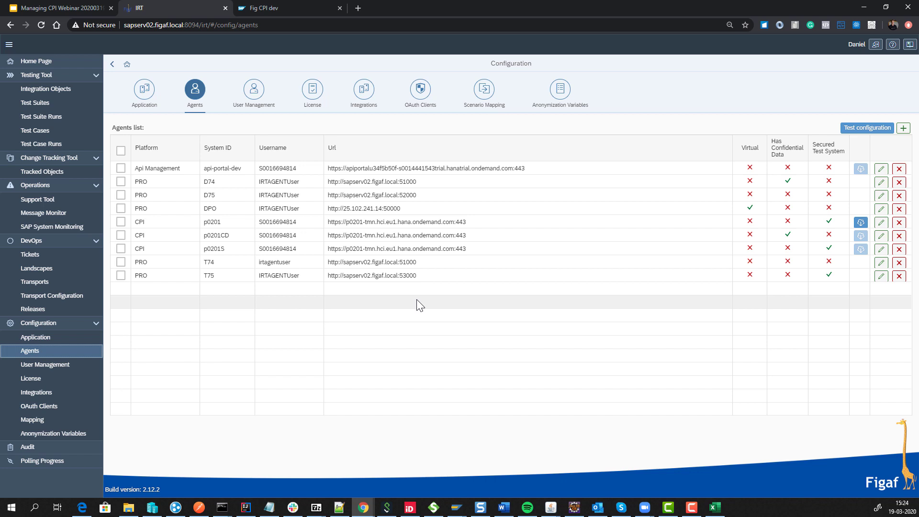
# Open the GetCustomersOrder2 test case linked to the CPI secure test suite.
pyautogui.click(56, 110)
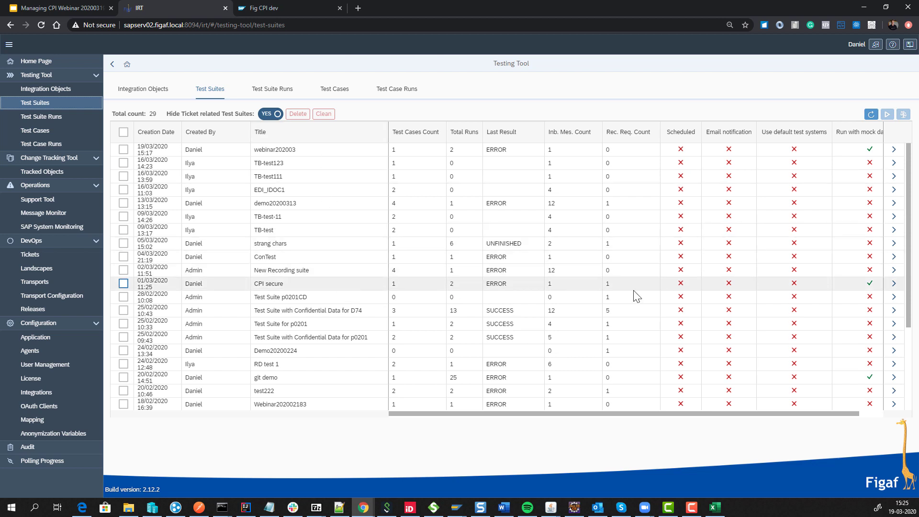
pyautogui.click(894, 284)
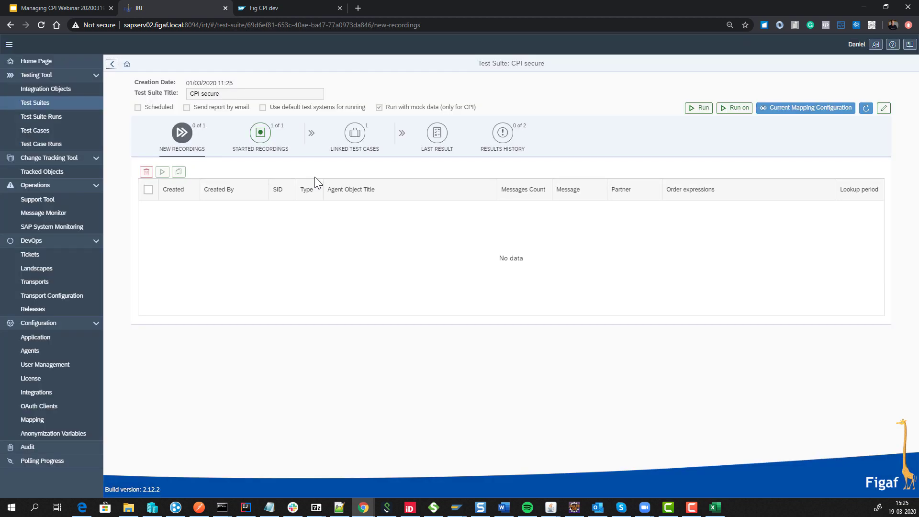
pyautogui.click(354, 138)
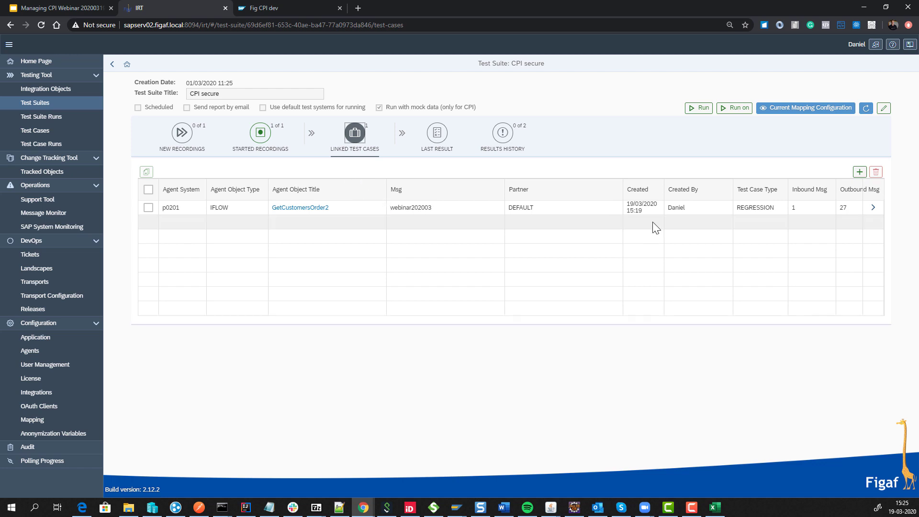
pyautogui.click(872, 208)
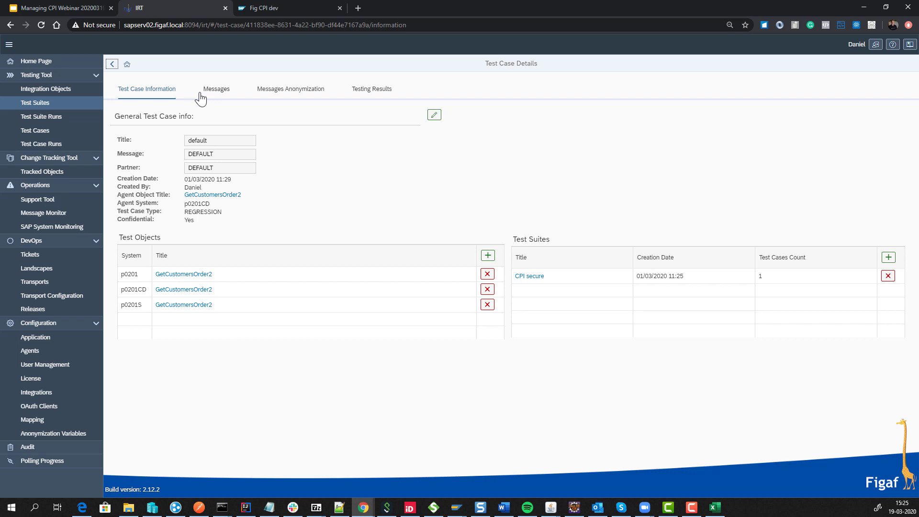
# View the EndEvent_2 message and highlight its masked Customer blocks.
pyautogui.click(200, 96)
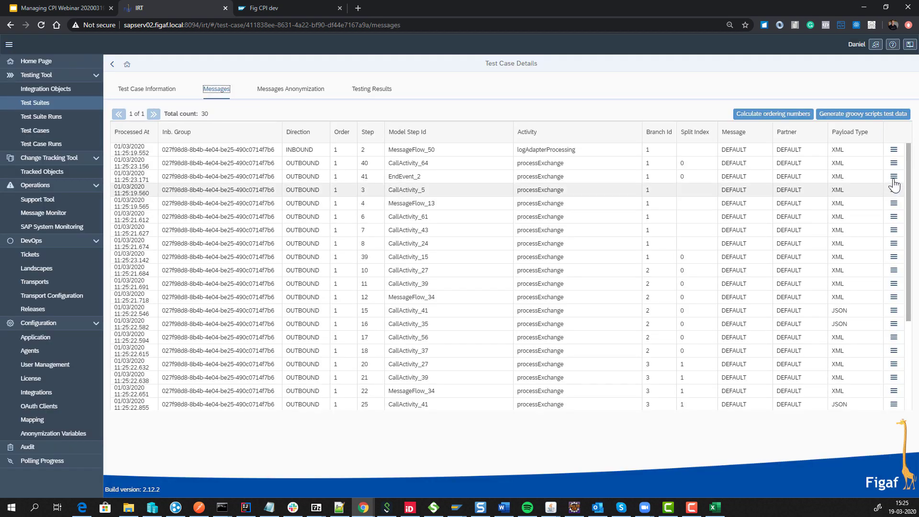
pyautogui.click(898, 173)
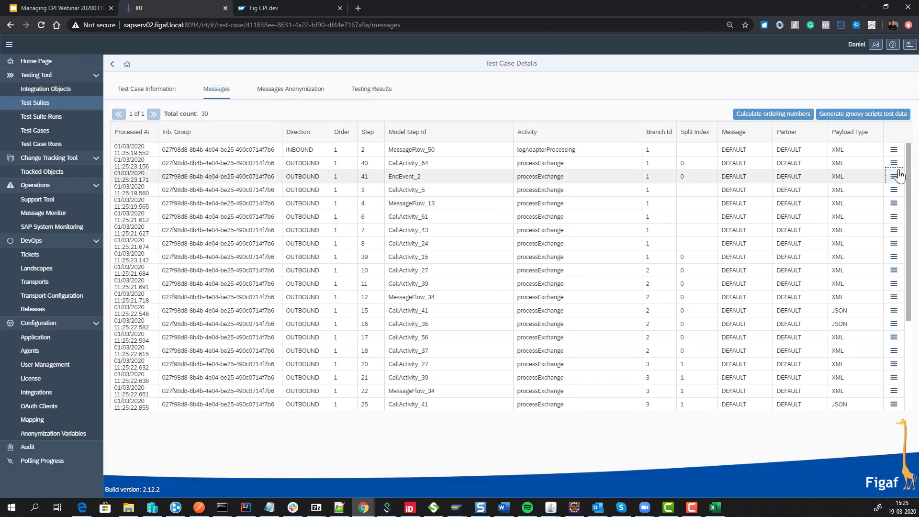
pyautogui.click(898, 173)
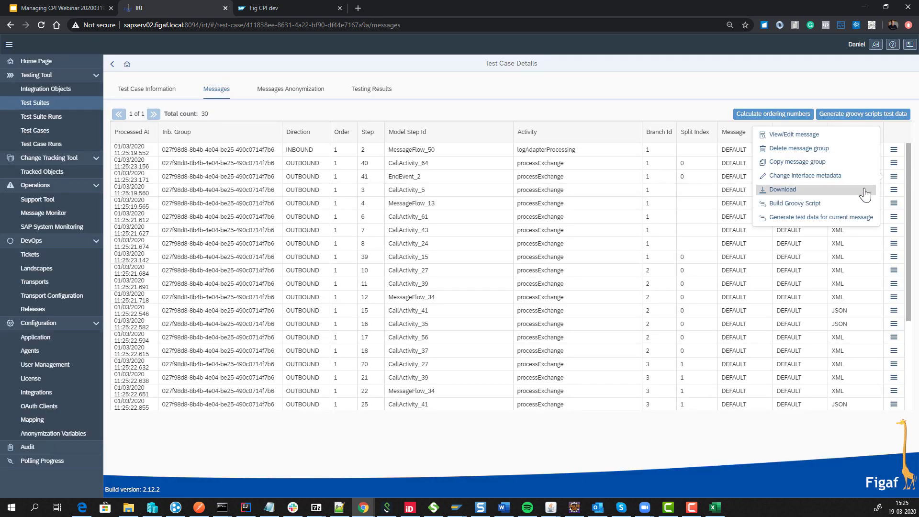
pyautogui.click(813, 134)
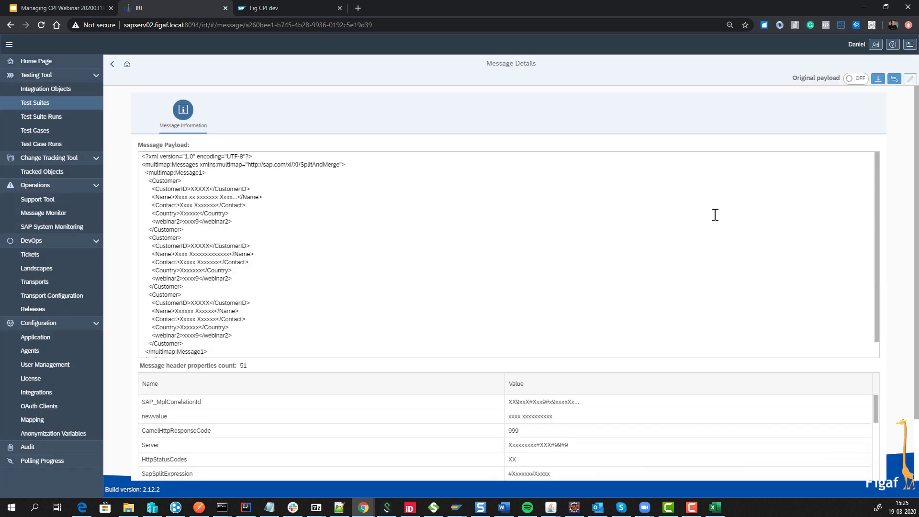
pyautogui.moveTo(183, 181); pyautogui.dragTo(184, 230)
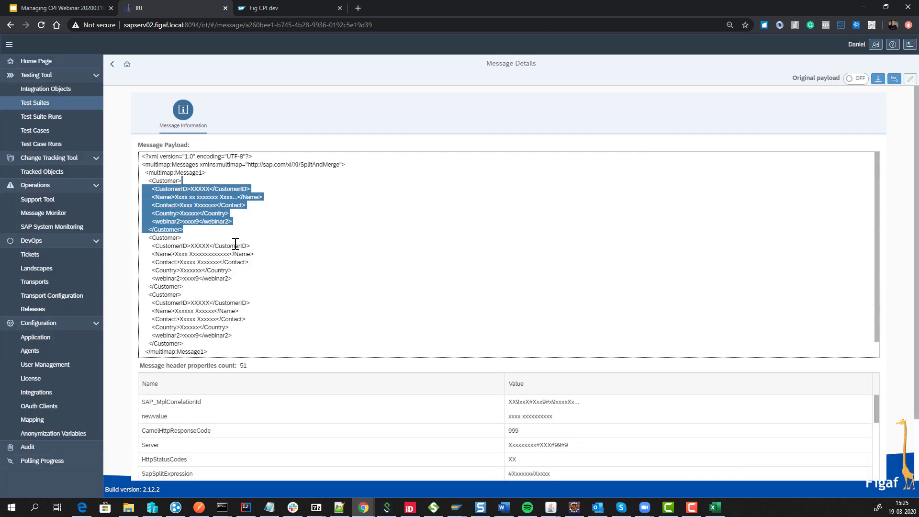
pyautogui.moveTo(235, 244); pyautogui.dragTo(225, 291)
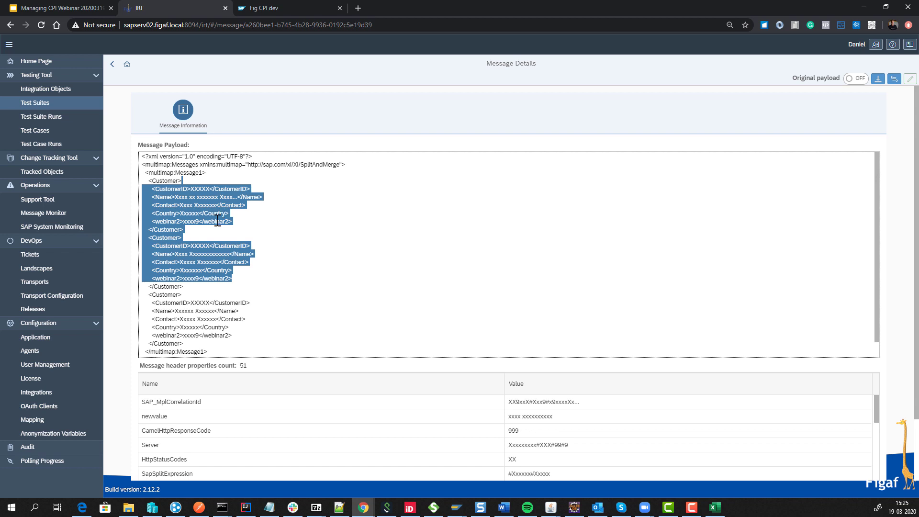
# Compare against the original unmasked payload, then return to the Test Suites list.
pyautogui.click(849, 80)
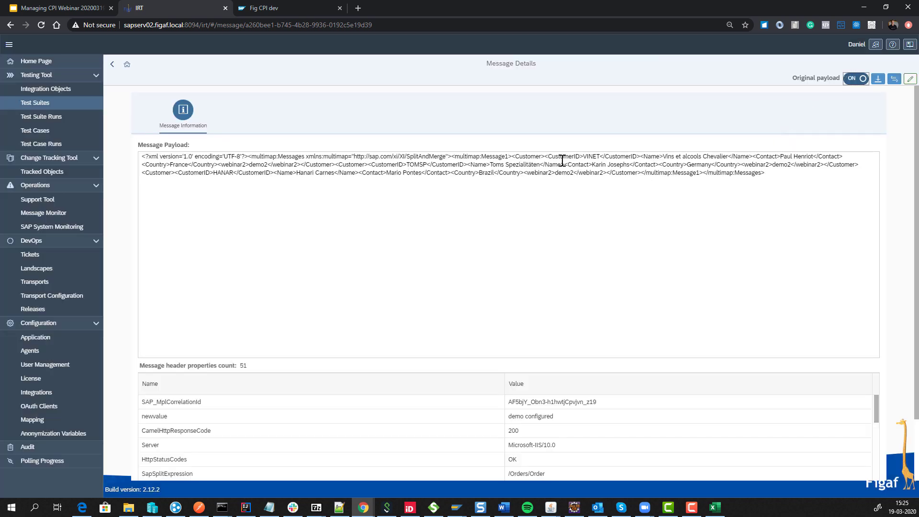
pyautogui.moveTo(505, 157); pyautogui.dragTo(665, 197)
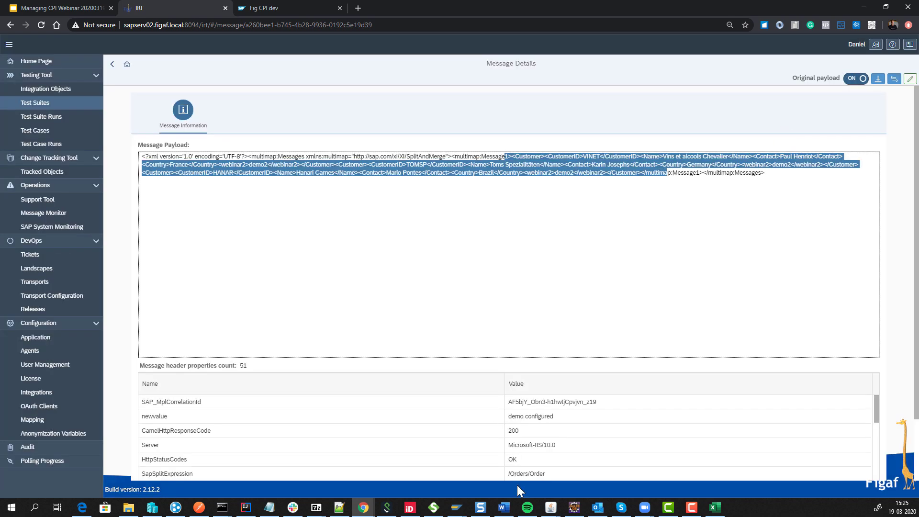
pyautogui.click(848, 80)
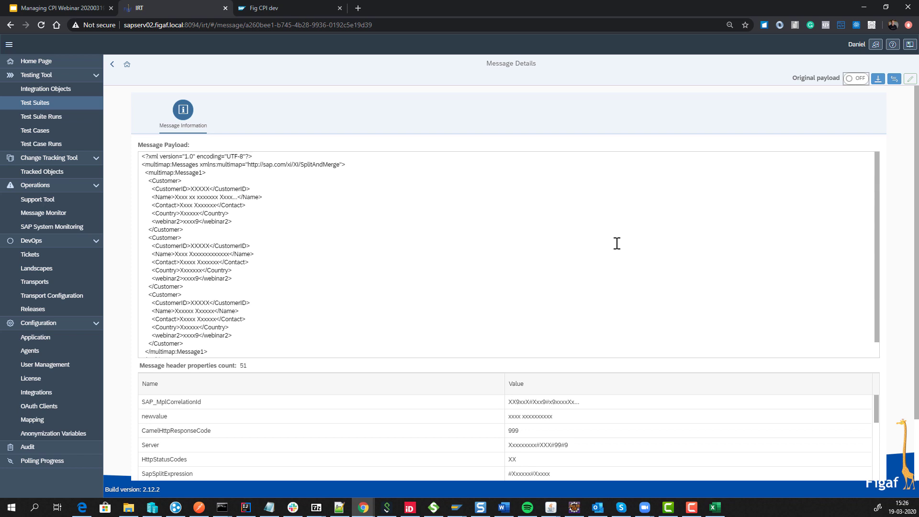
pyautogui.click(79, 105)
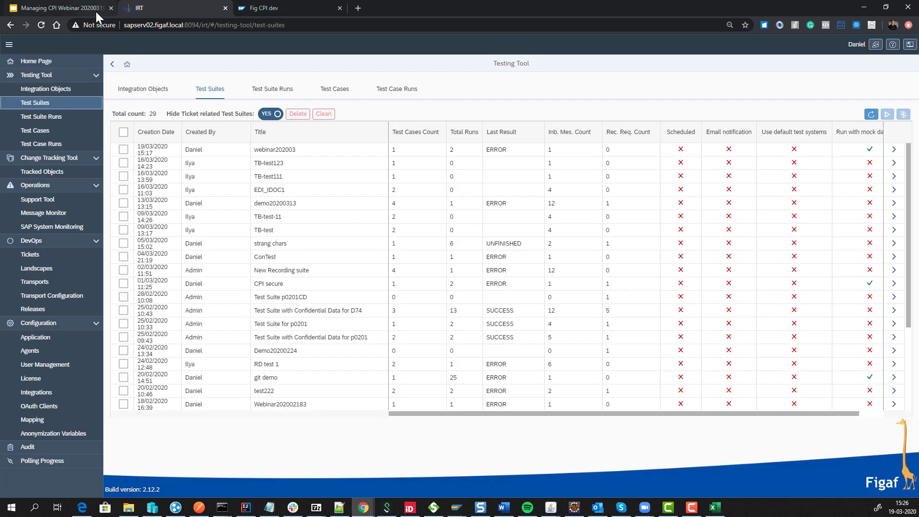
# Present the deck to the 'Change management also take time' slide, then return to IRT.
pyautogui.click(96, 11)
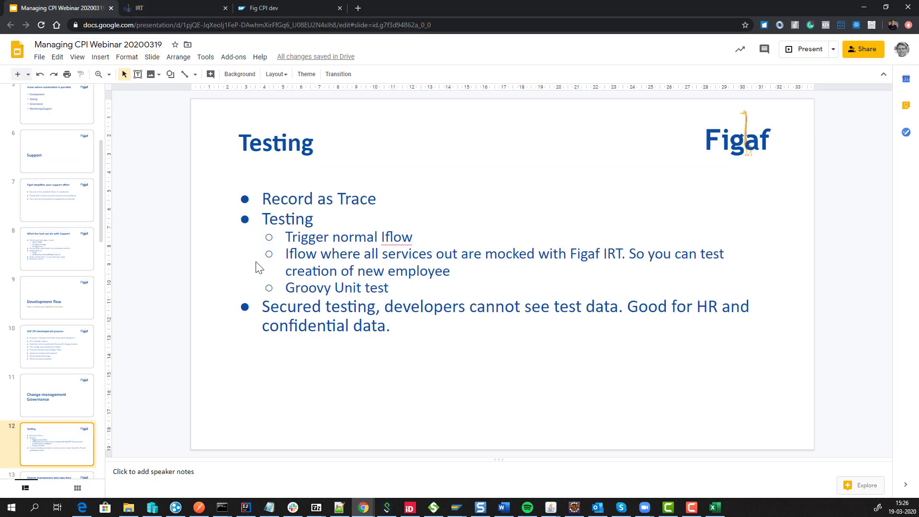
pyautogui.click(799, 50)
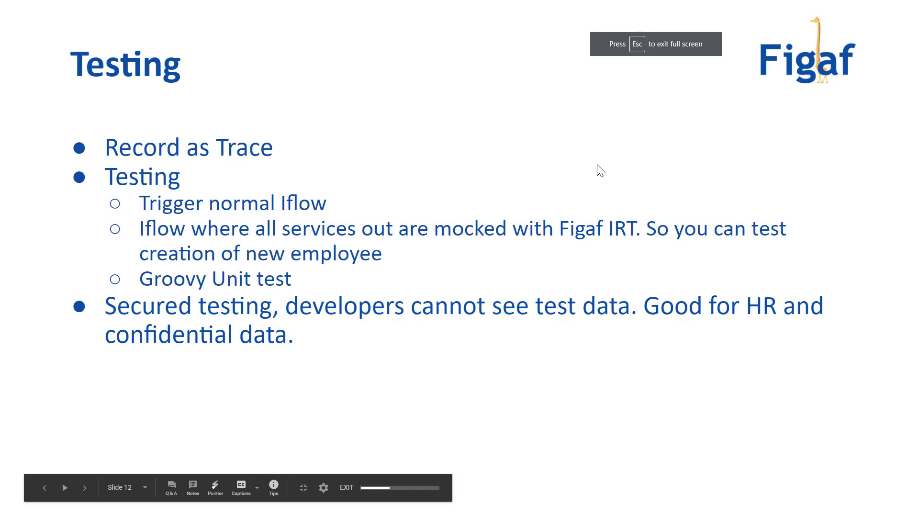
pyautogui.click(597, 165)
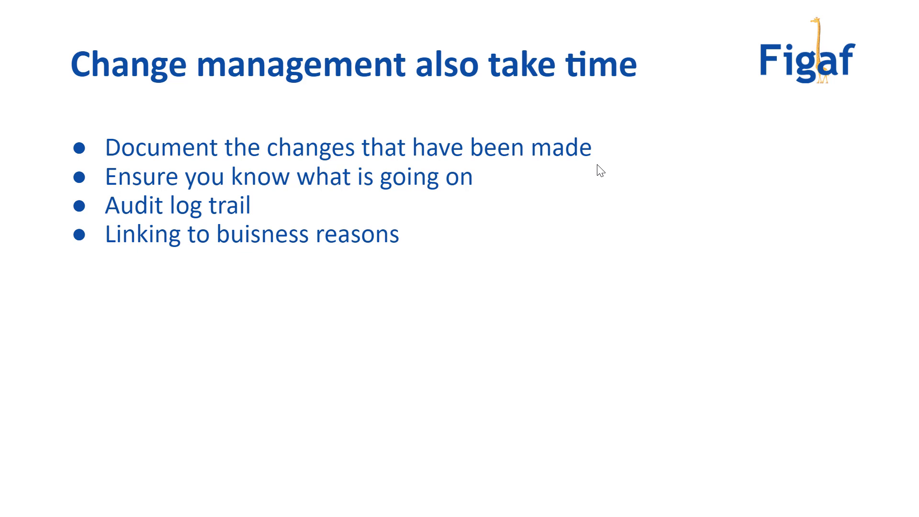
pyautogui.press('Escape')
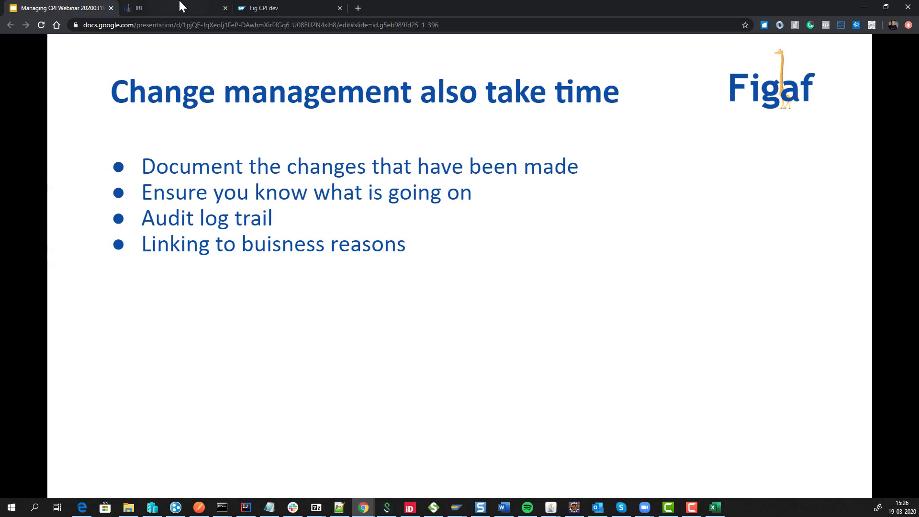
pyautogui.click(181, 7)
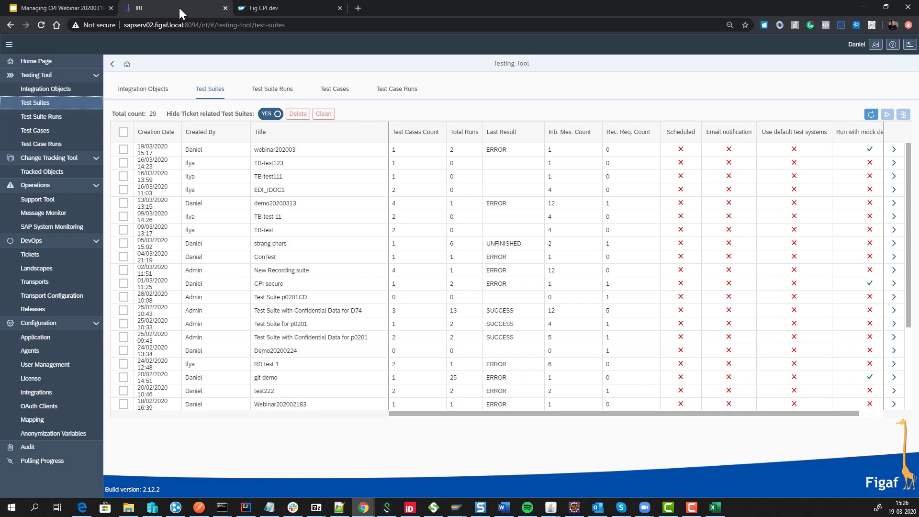
# Open GetCustomersOrder2 from agent p0201's tracked objects, newest first, in Cloud Integration.
pyautogui.click(25, 91)
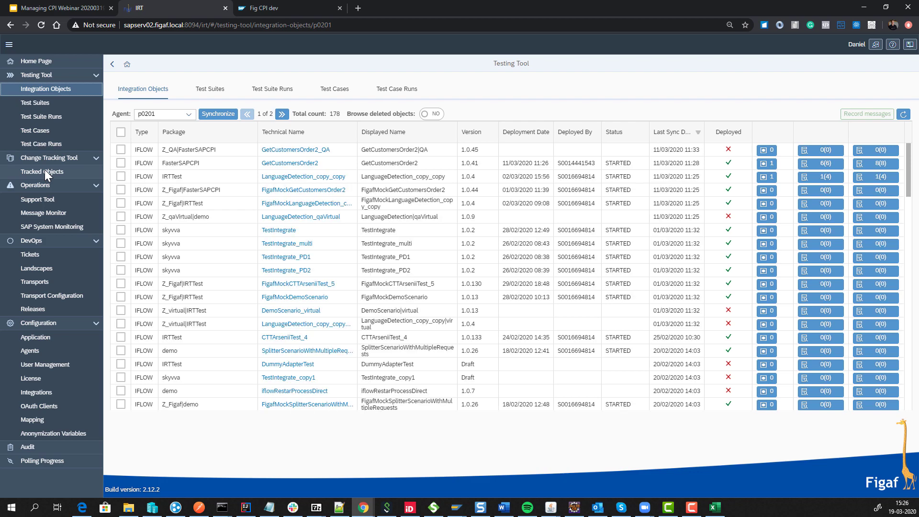
pyautogui.click(292, 163)
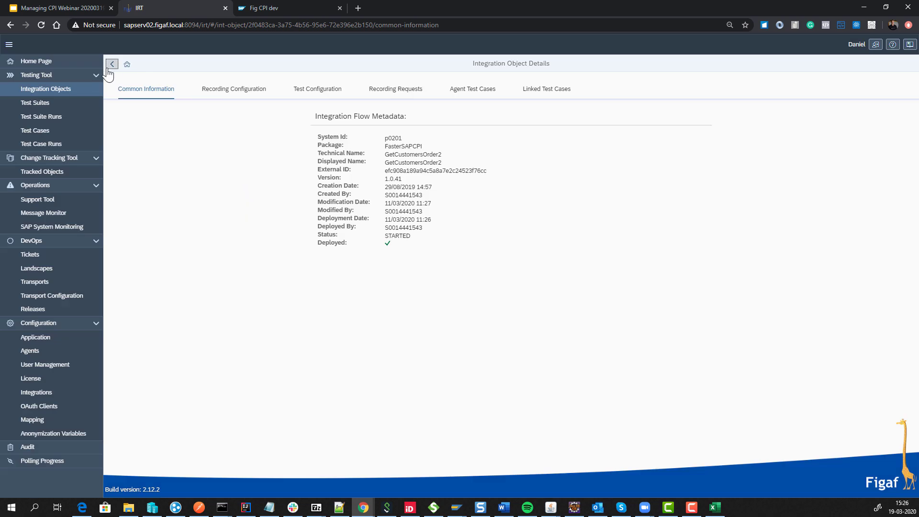
pyautogui.click(112, 64)
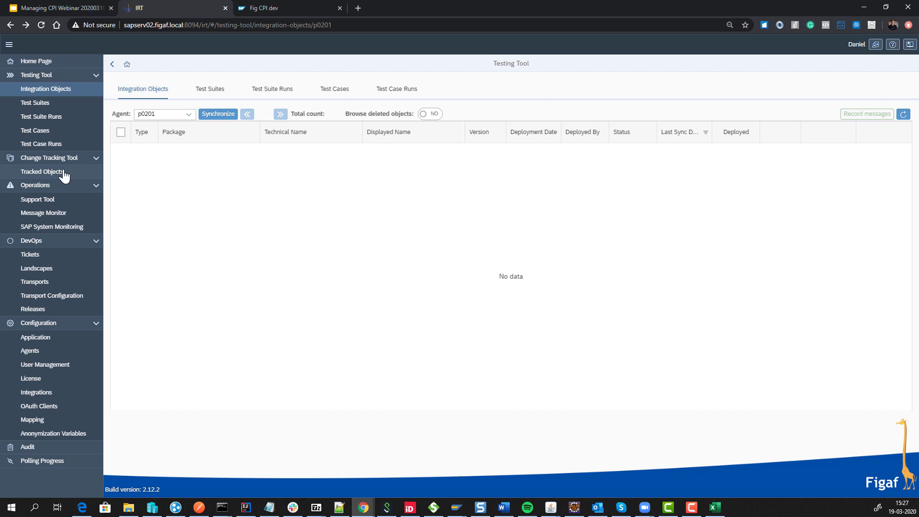
pyautogui.click(63, 172)
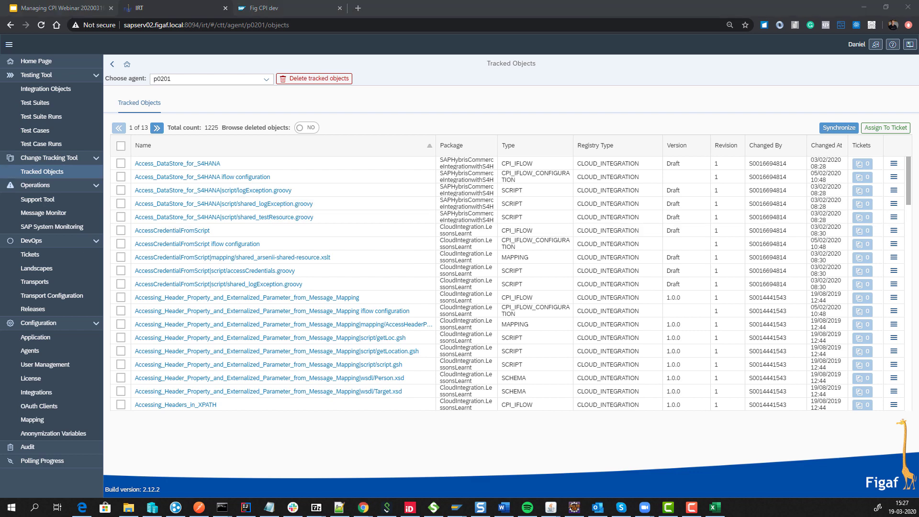
pyautogui.click(824, 145)
pyautogui.click(829, 177)
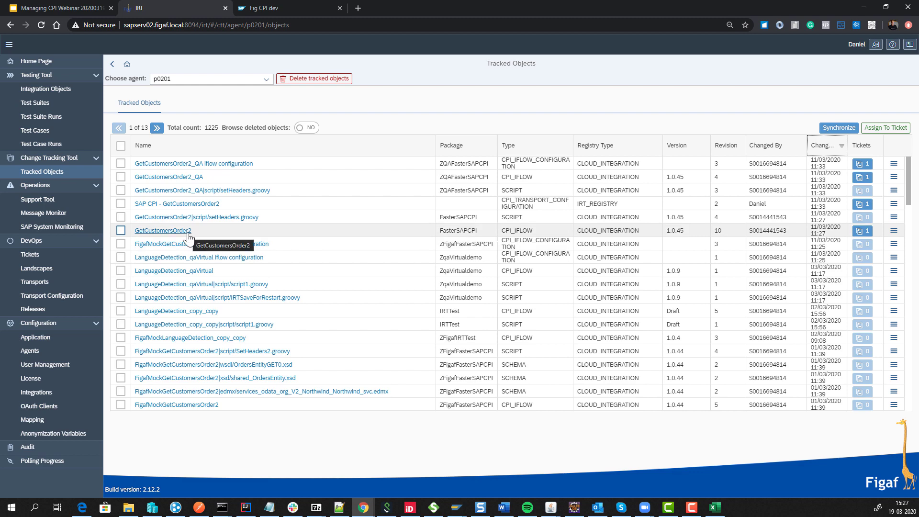
pyautogui.click(189, 233)
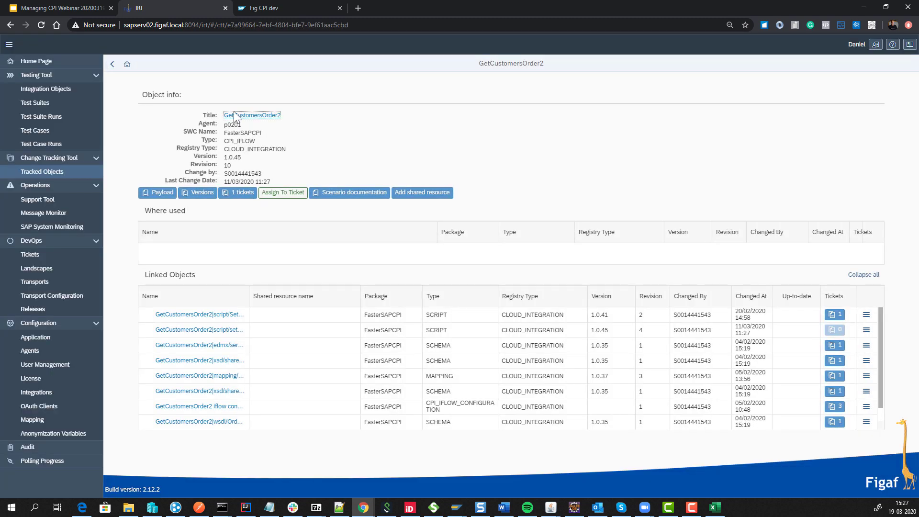
pyautogui.click(236, 115)
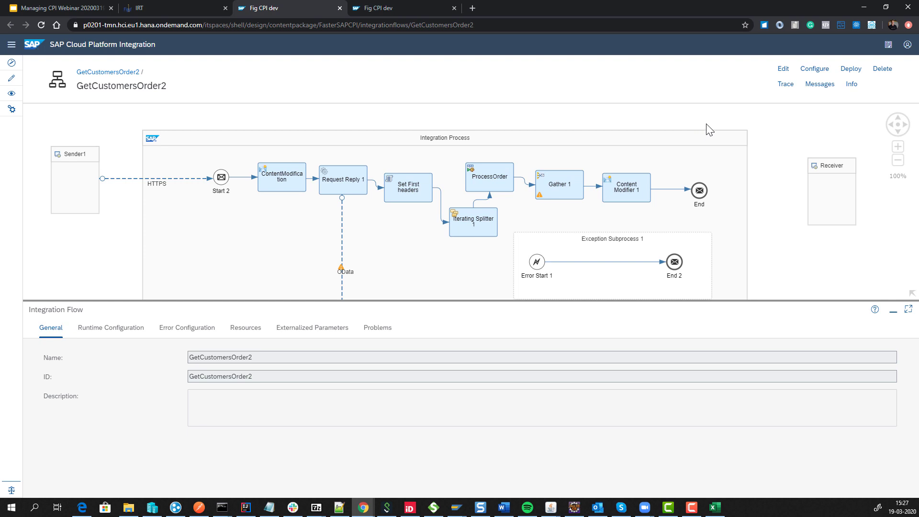
# In edit mode, change webinar2 from demo2 to demo3 in the CreateCustomer.xslt mapping.
pyautogui.click(783, 69)
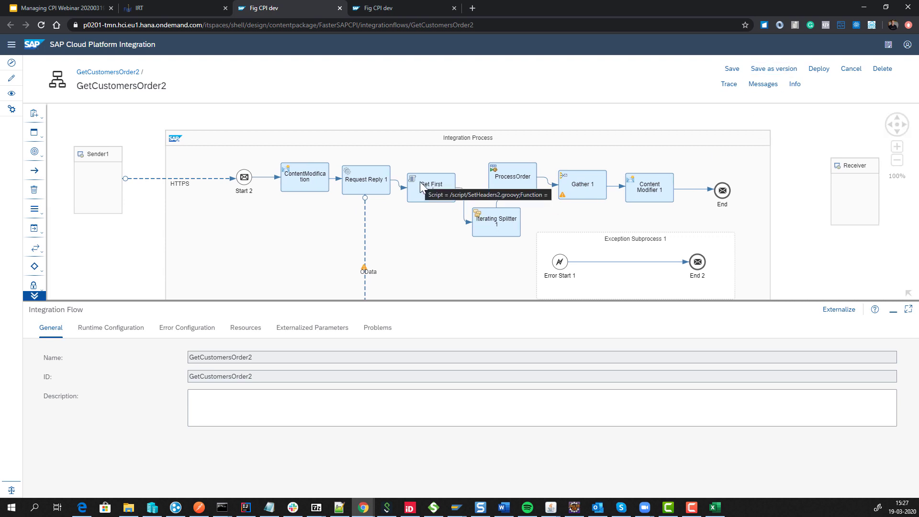
pyautogui.click(249, 328)
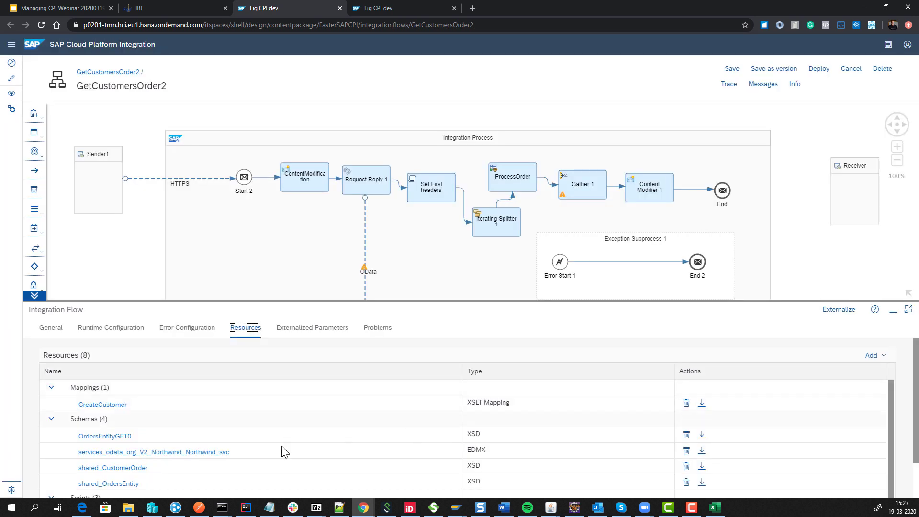
pyautogui.click(110, 406)
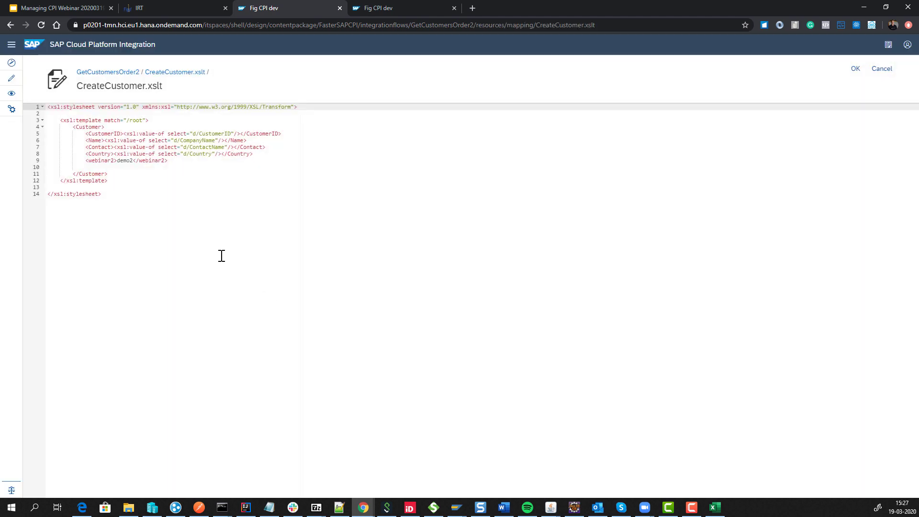
pyautogui.click(133, 160)
pyautogui.press('BackSpace')
pyautogui.write('3')
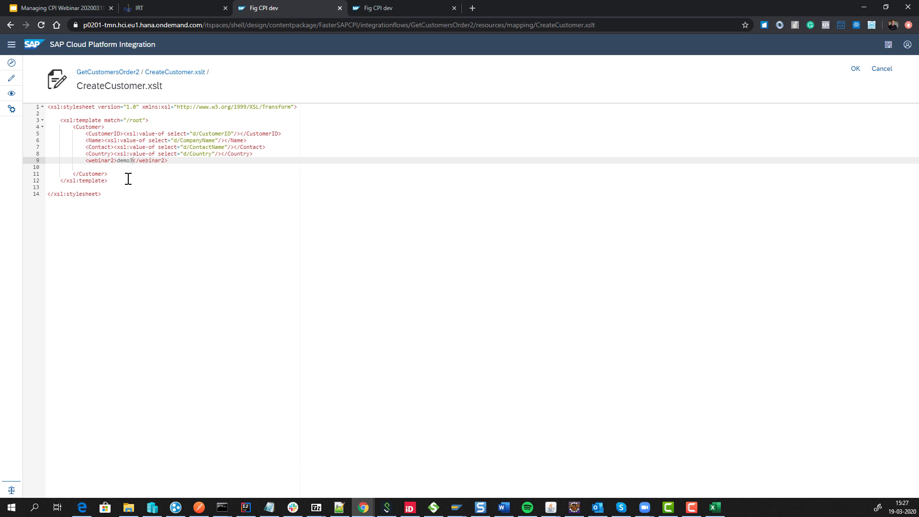
pyautogui.click(848, 76)
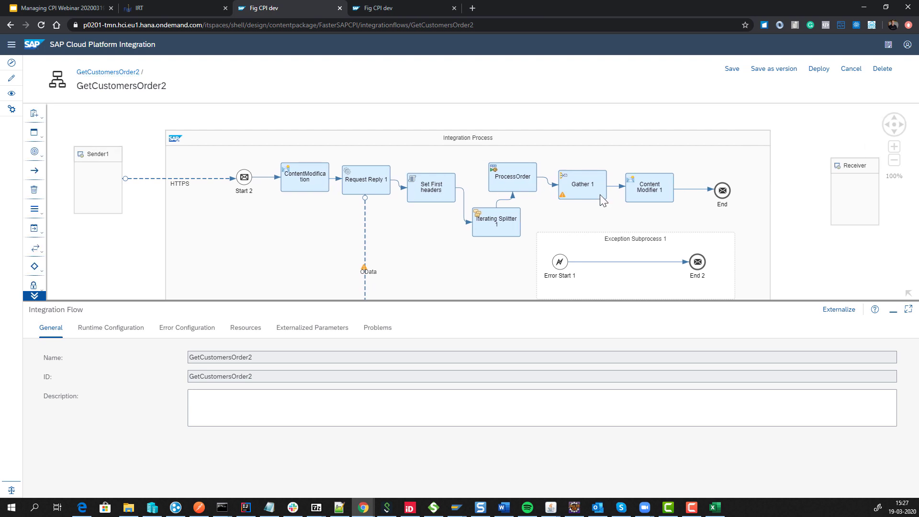
# Set Content Modifier 1's demo34 message header value from 33333 to 12.
pyautogui.click(656, 184)
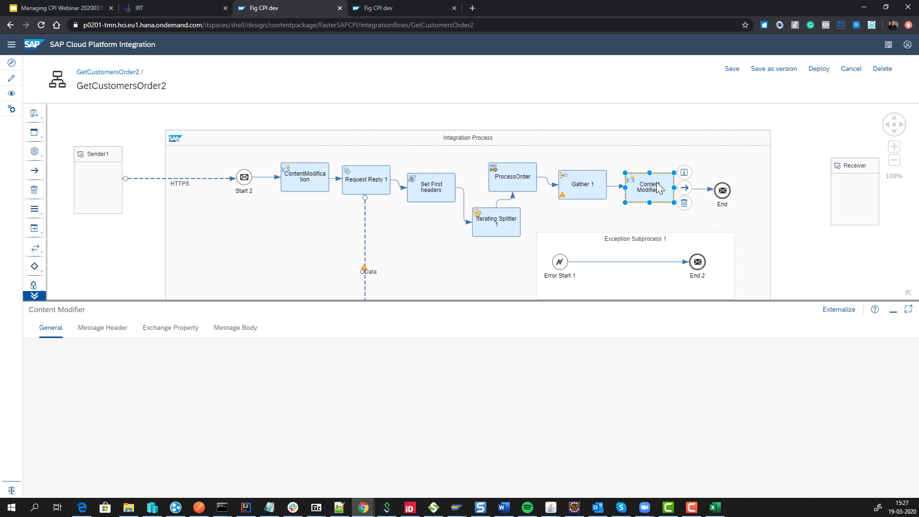
pyautogui.click(187, 327)
pyautogui.click(103, 328)
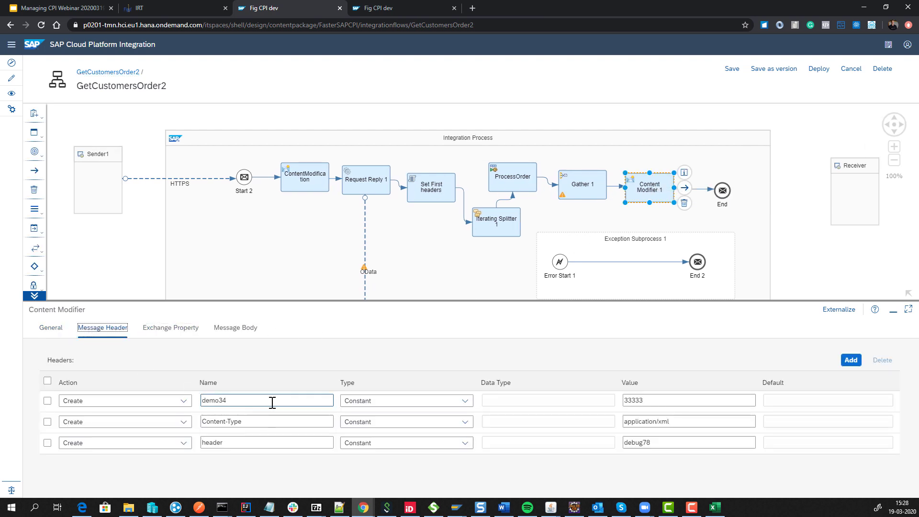
pyautogui.doubleClick(667, 400)
pyautogui.write('12')
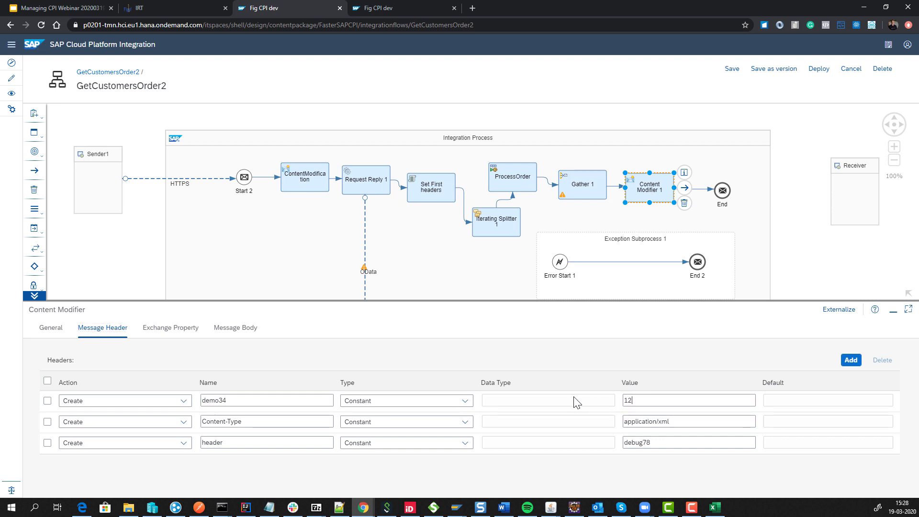
# Save GetCustomersOrder2 as version 1.0.46 and deploy it.
pyautogui.click(780, 72)
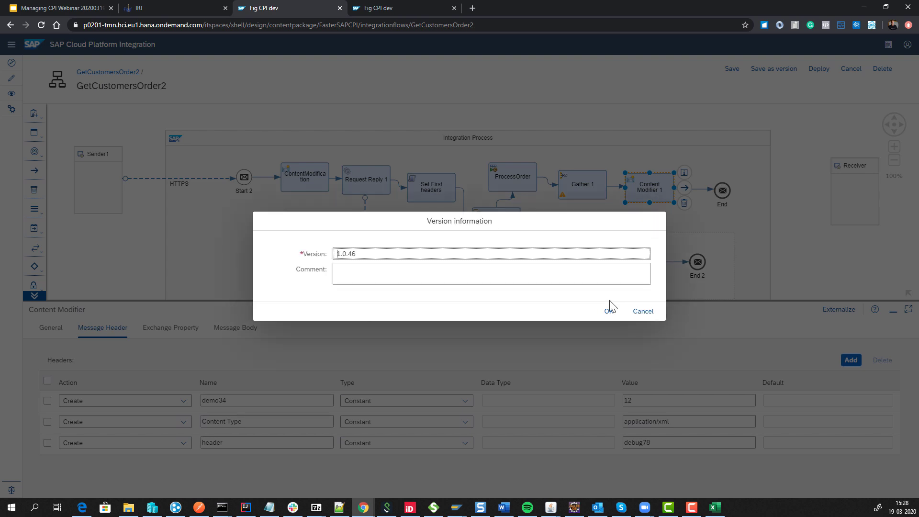
pyautogui.click(608, 311)
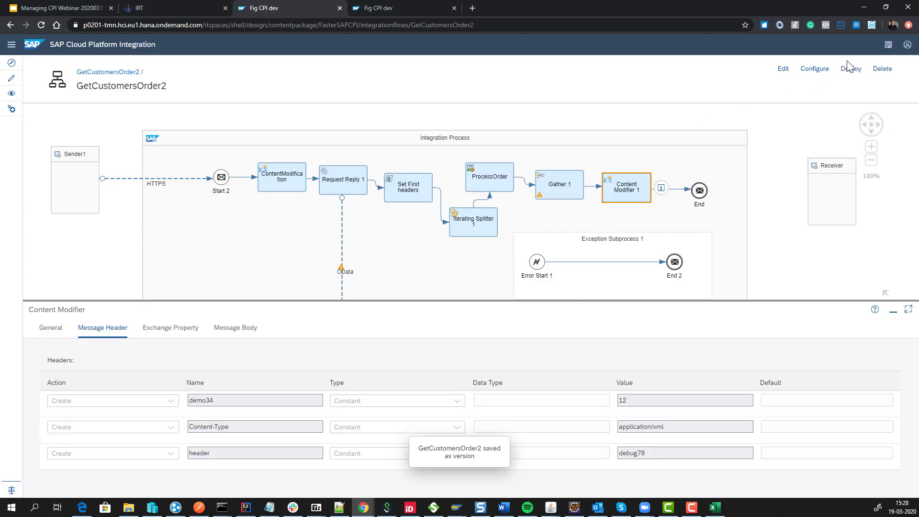
pyautogui.click(851, 69)
pyautogui.click(499, 288)
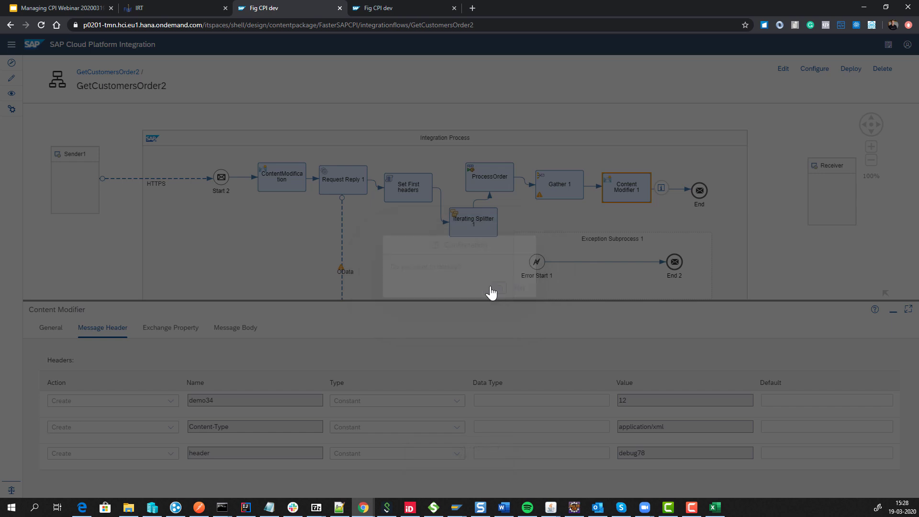
pyautogui.click(180, 8)
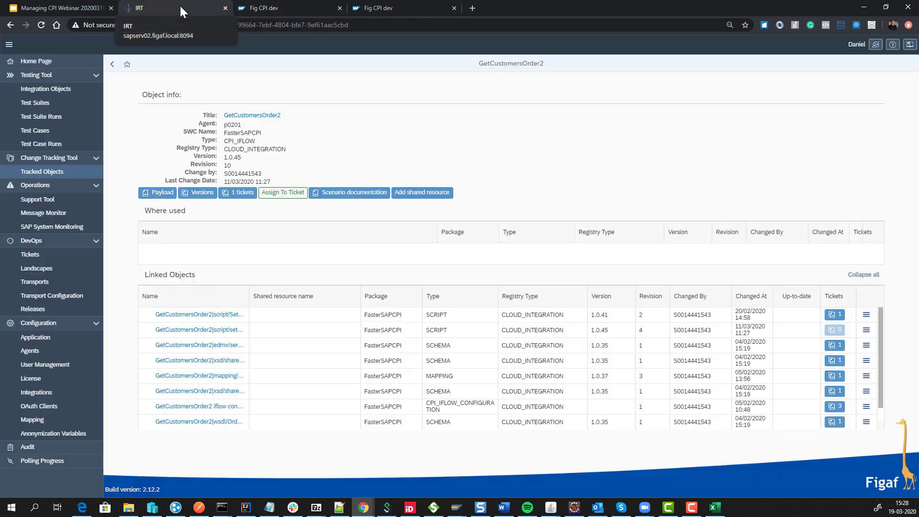
pyautogui.click(284, 14)
pyautogui.click(520, 288)
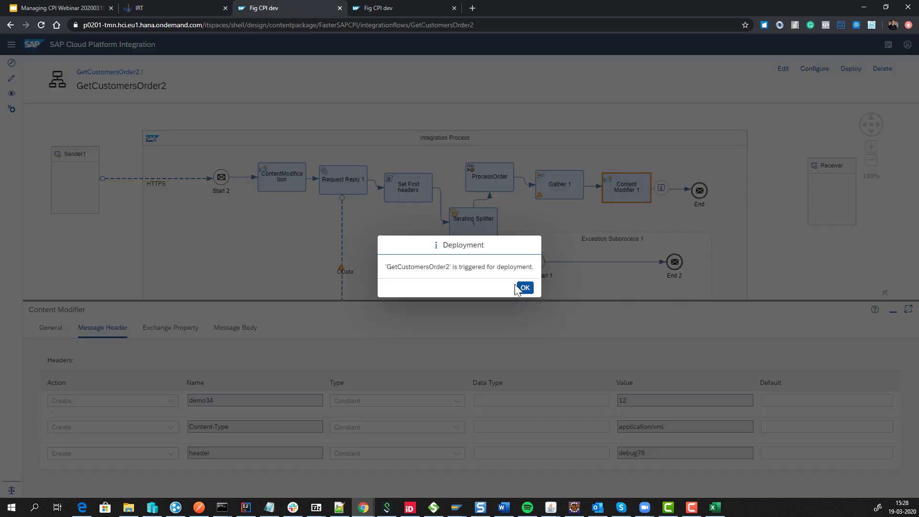
pyautogui.click(194, 6)
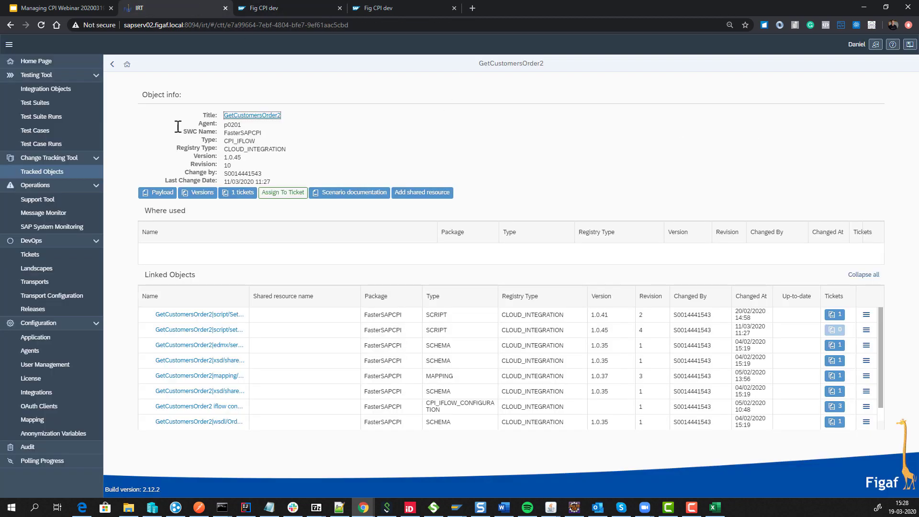
# Synchronize agent p0201's tracked objects with the tenant.
pyautogui.click(111, 66)
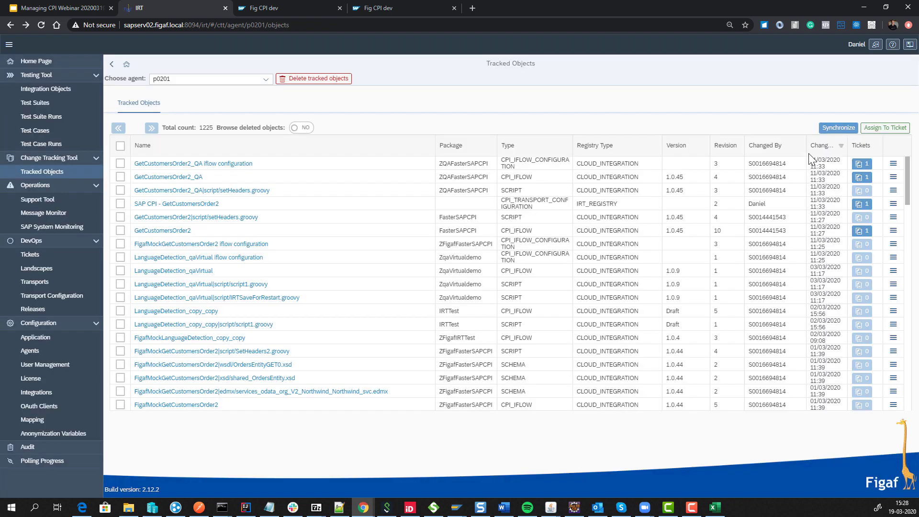
pyautogui.click(836, 130)
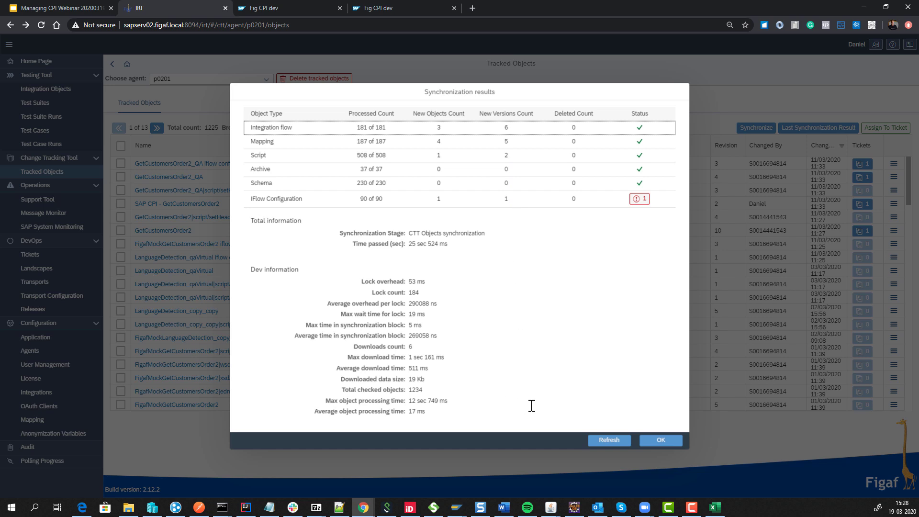
# Refresh the synchronization results until finished, then close them.
pyautogui.click(617, 445)
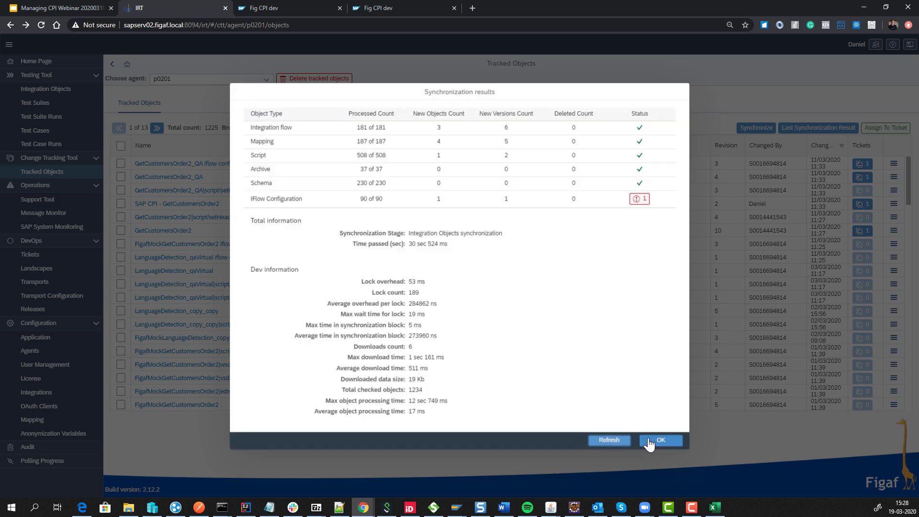
pyautogui.click(649, 440)
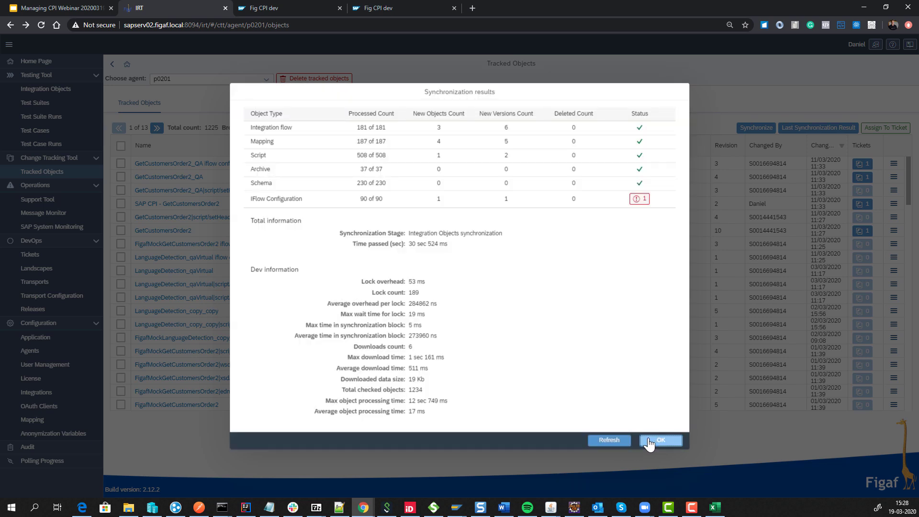
pyautogui.click(605, 443)
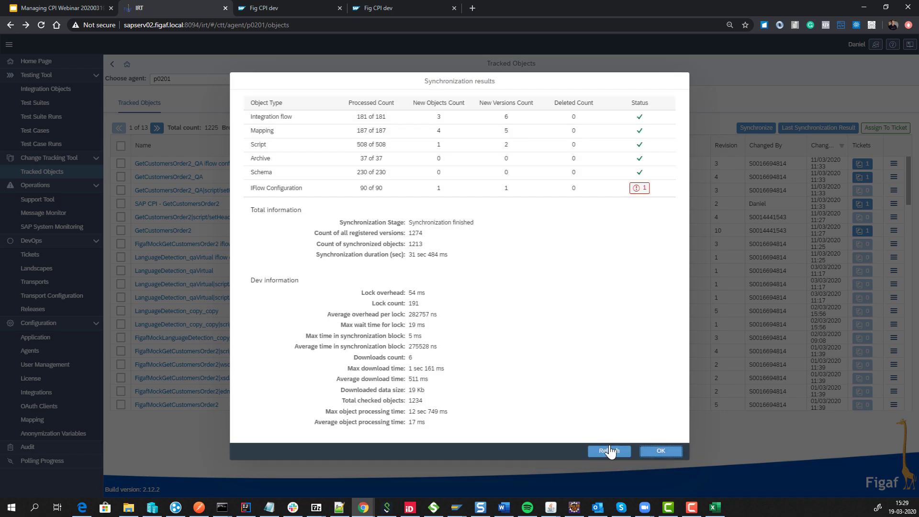
pyautogui.click(649, 451)
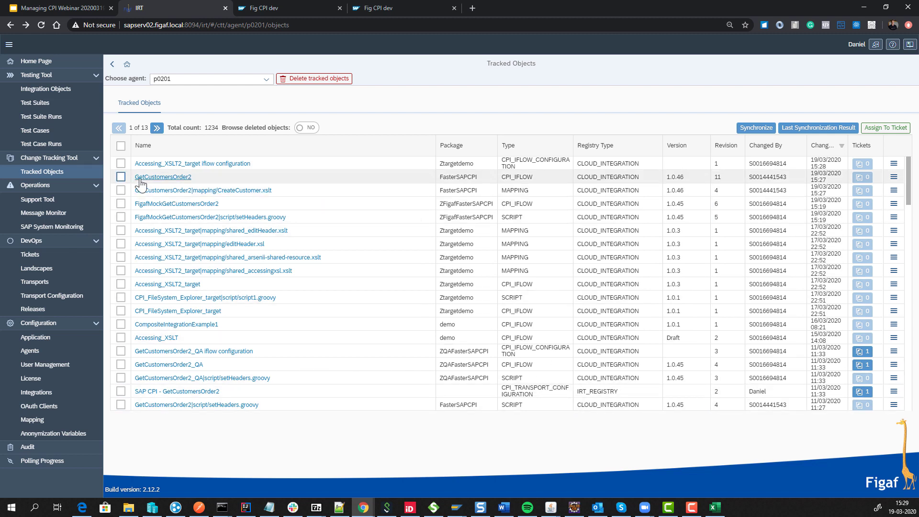
# Check GetCustomersOrder2's linked mapping at 1.0.46 and open its version change log.
pyautogui.click(162, 178)
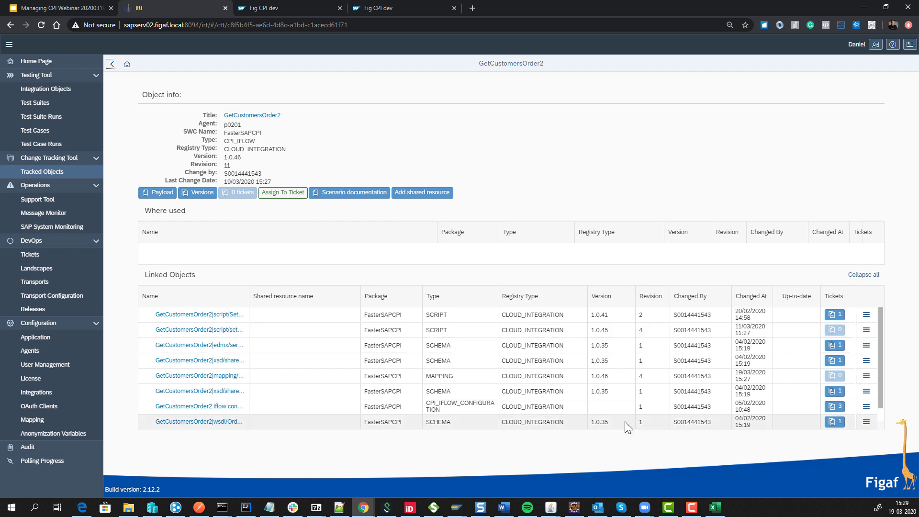
pyautogui.scroll(-2, 625, 421)
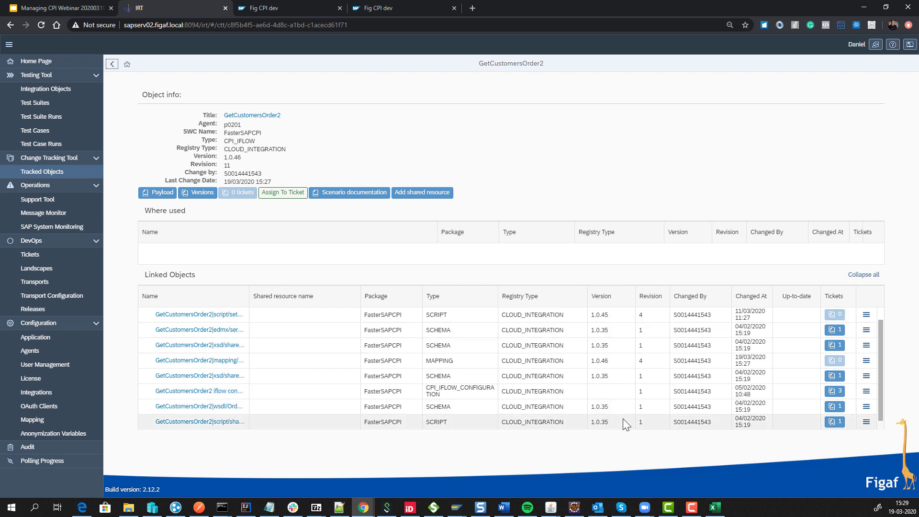
pyautogui.scroll(2, 625, 421)
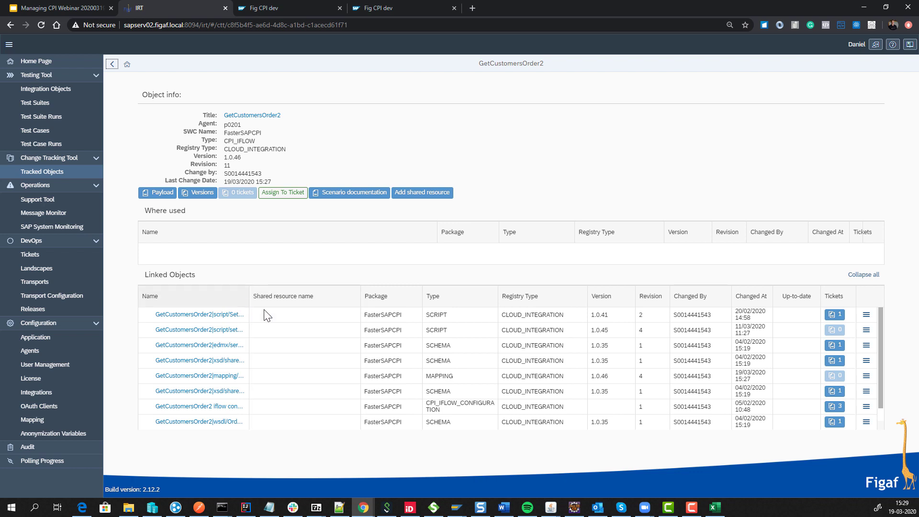
pyautogui.doubleClick(601, 375)
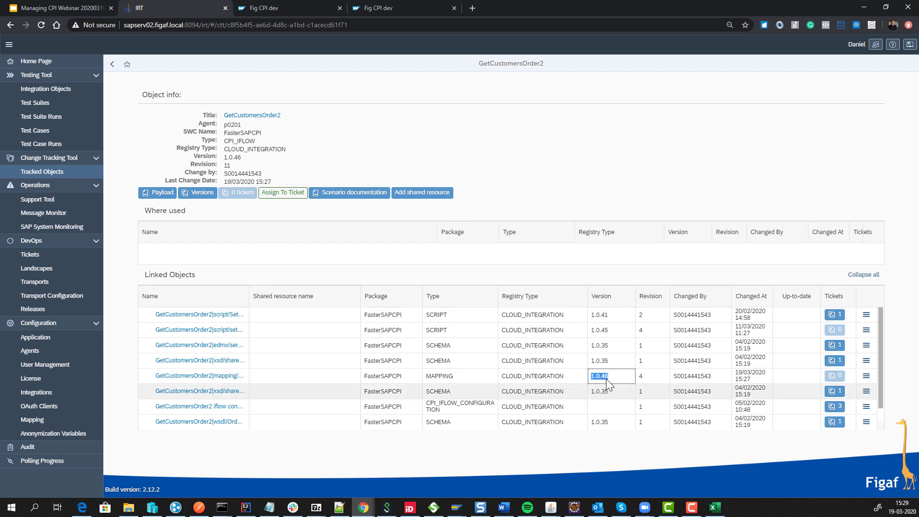
pyautogui.click(198, 193)
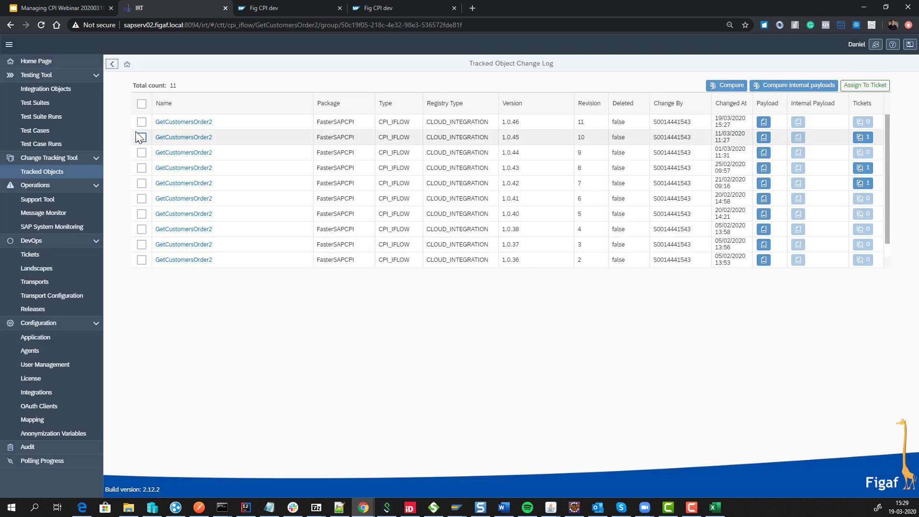
# Compare the simplified models of GetCustomersOrder2 versions 1.0.46 and 1.0.45.
pyautogui.click(141, 121)
pyautogui.click(141, 137)
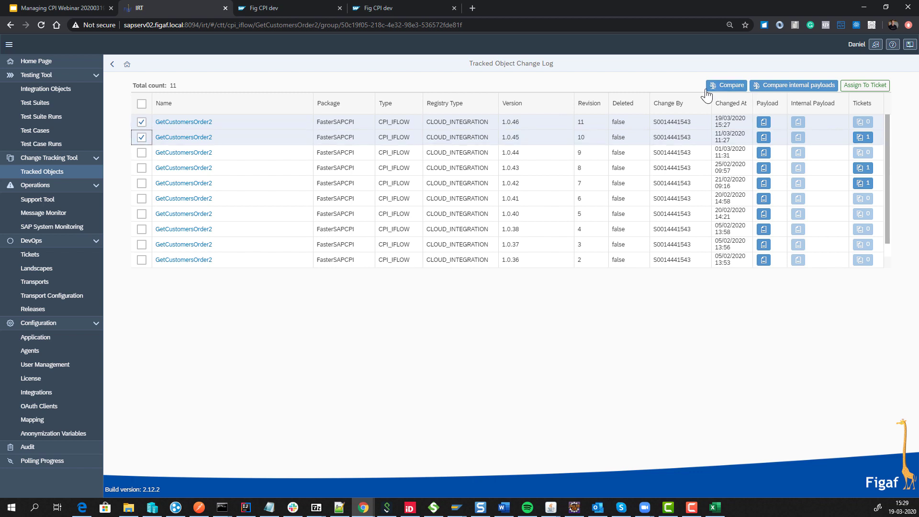
pyautogui.click(723, 85)
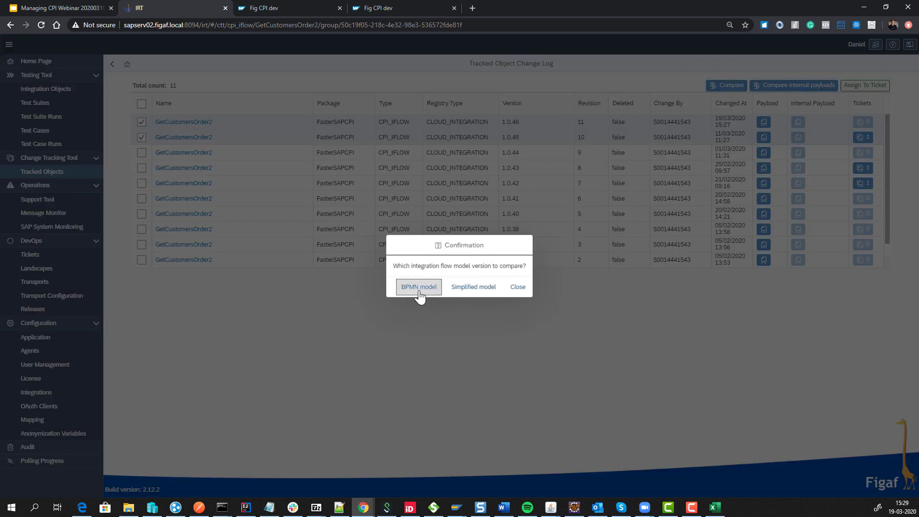
pyautogui.click(474, 287)
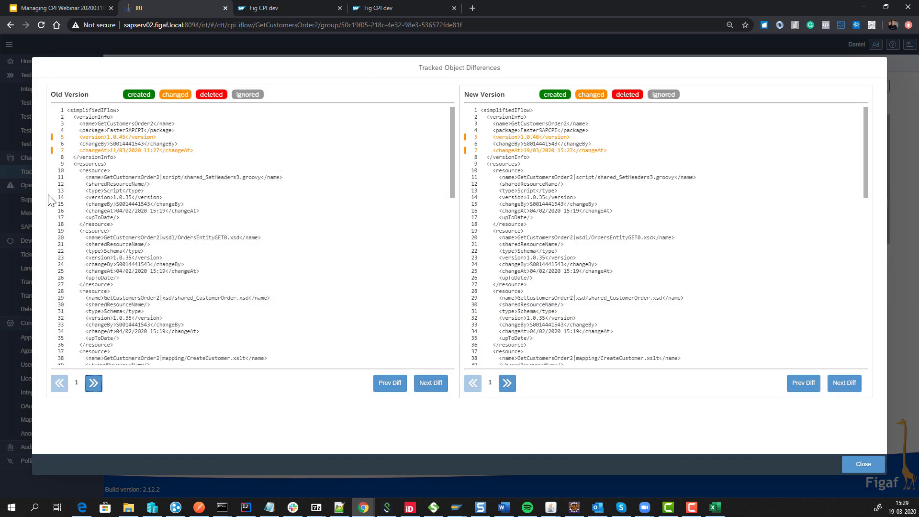
# Step both versions to the demo34 change from 33333 to 12, then close the comparison.
pyautogui.click(439, 385)
pyautogui.click(439, 386)
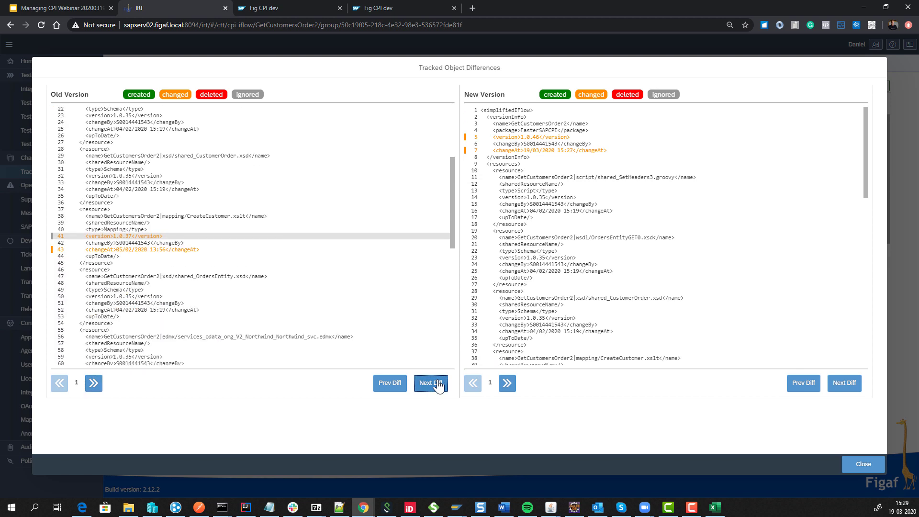
pyautogui.click(842, 387)
pyautogui.click(841, 389)
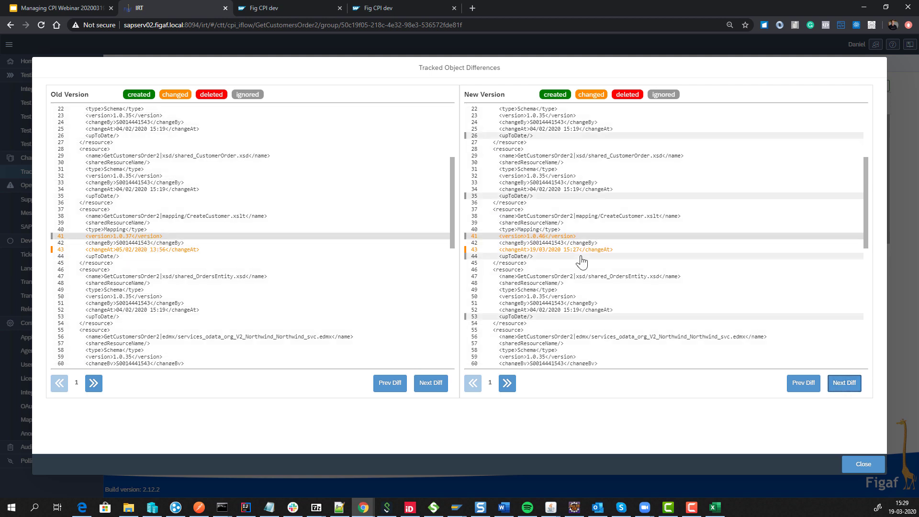
pyautogui.click(844, 385)
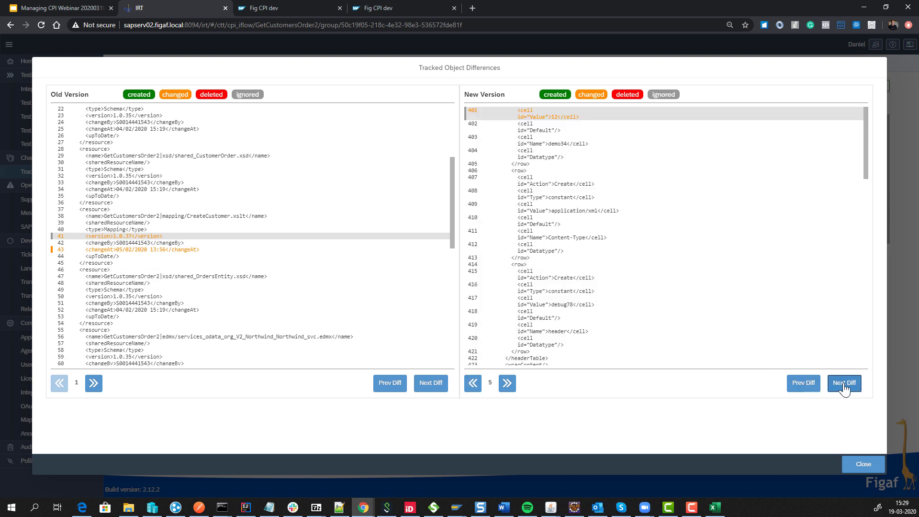
pyautogui.click(434, 389)
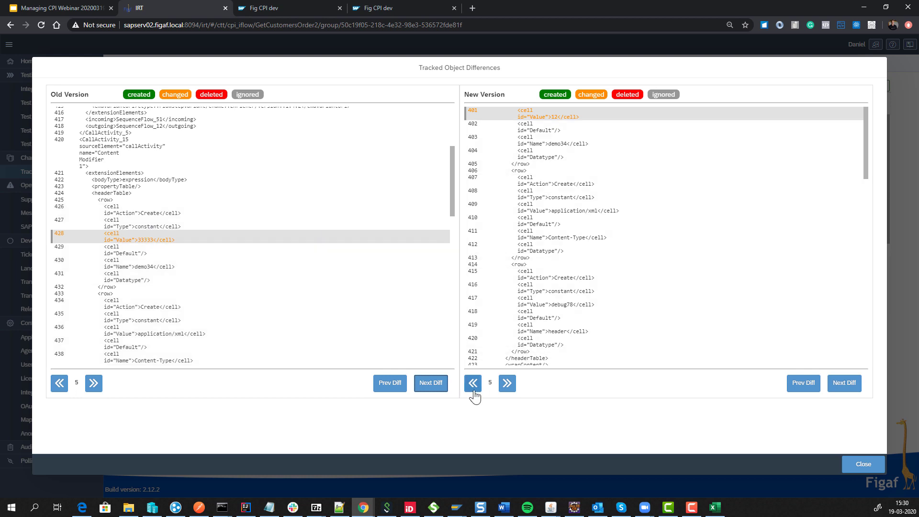
pyautogui.click(846, 464)
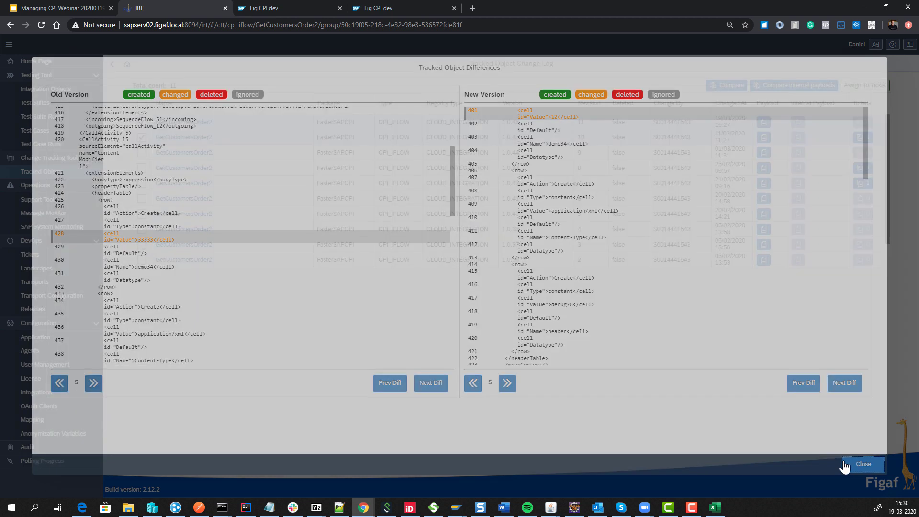
# Start a ticket for GetCustomersOrder2 titled 'Webinar 202003 reason' with the SAP CPI landscape.
pyautogui.click(112, 64)
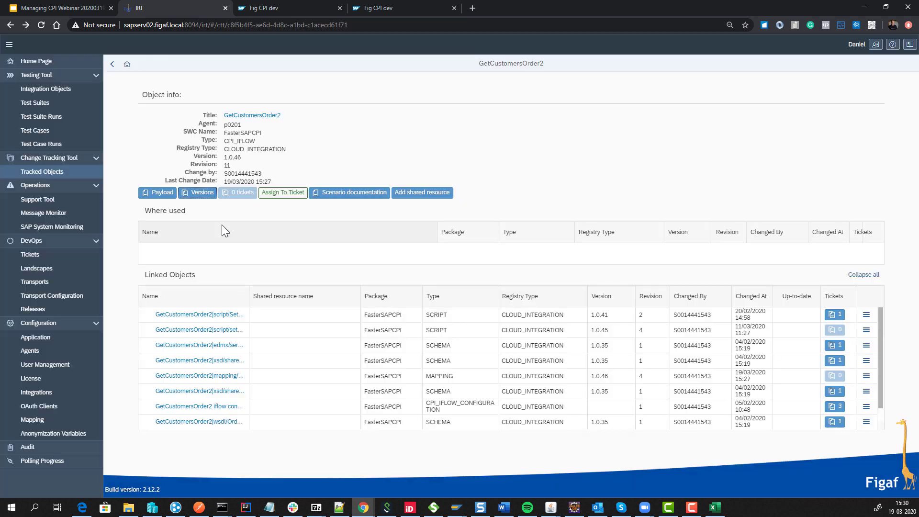
pyautogui.click(275, 196)
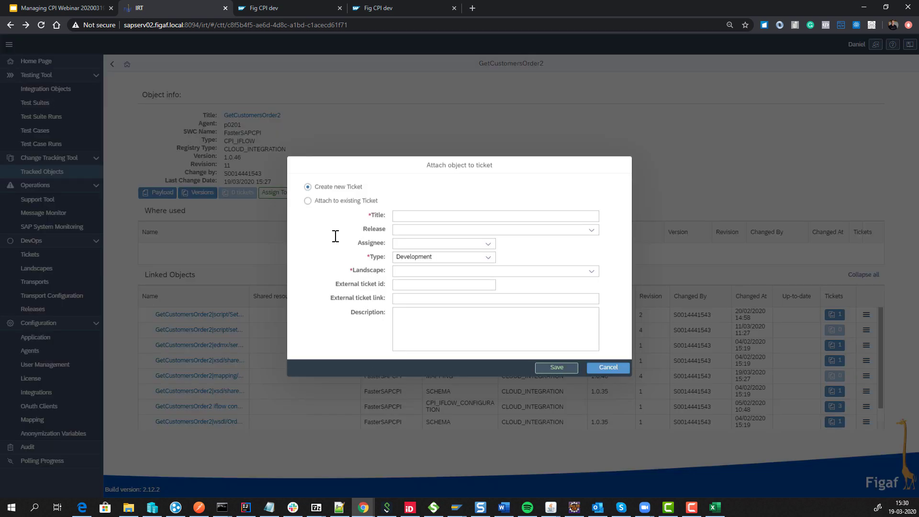
pyautogui.click(412, 217)
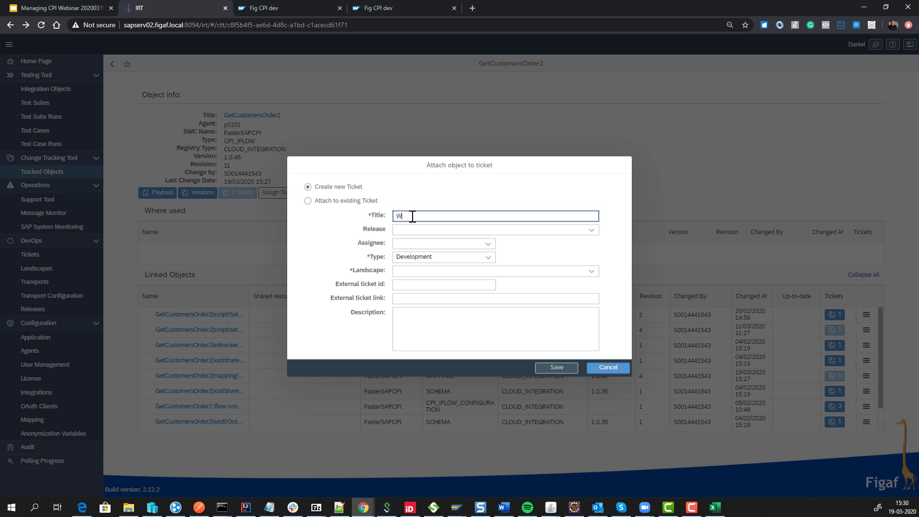
pyautogui.write('23020202')
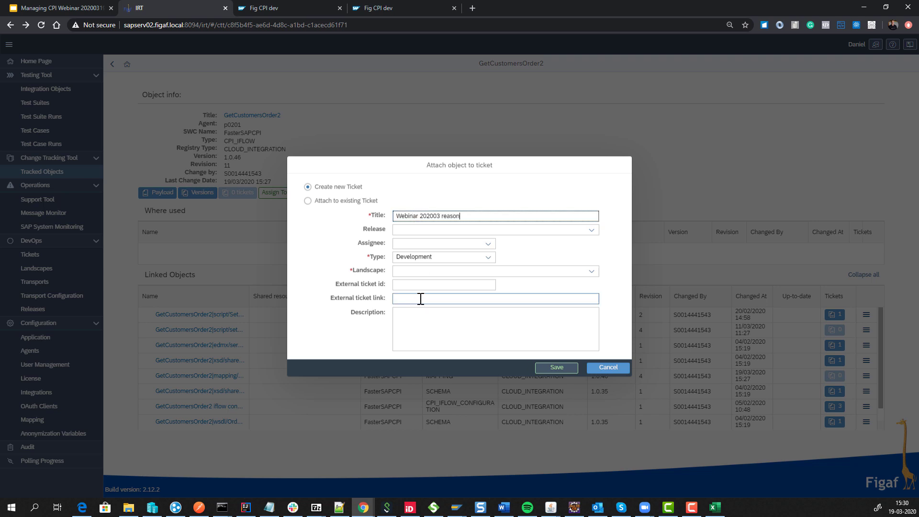
pyautogui.click(421, 271)
pyautogui.click(592, 271)
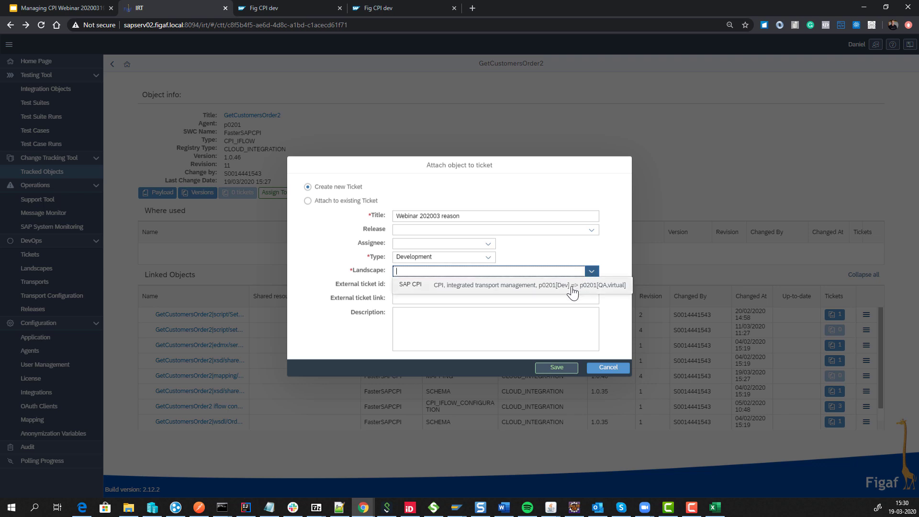
pyautogui.click(572, 288)
# Enter external ticket id SCR-1234, reuse the title as description, and save the ticket.
pyautogui.click(413, 284)
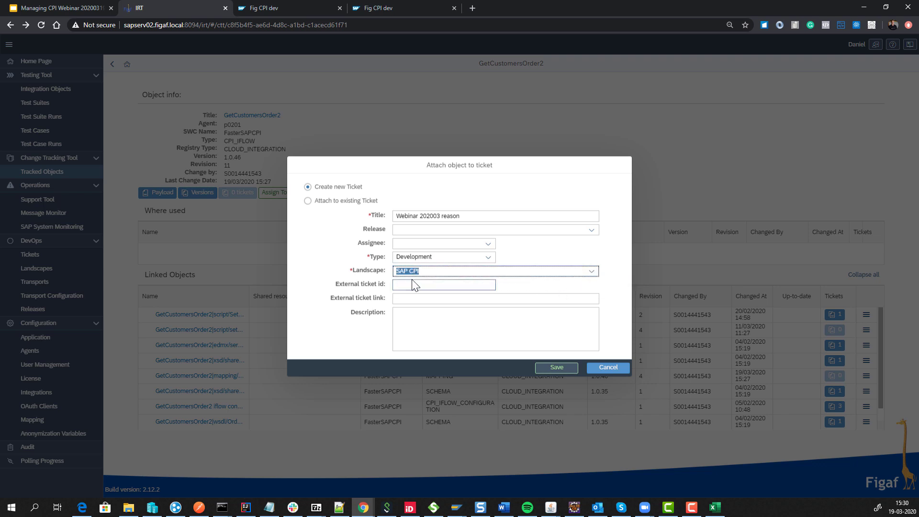
pyautogui.write('S')
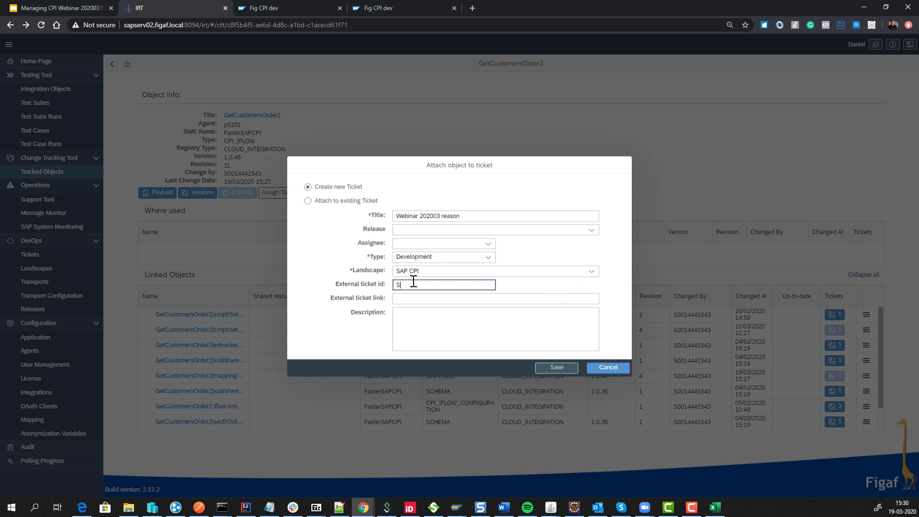
pyautogui.write('CR-')
pyautogui.write('1234')
pyautogui.click(421, 310)
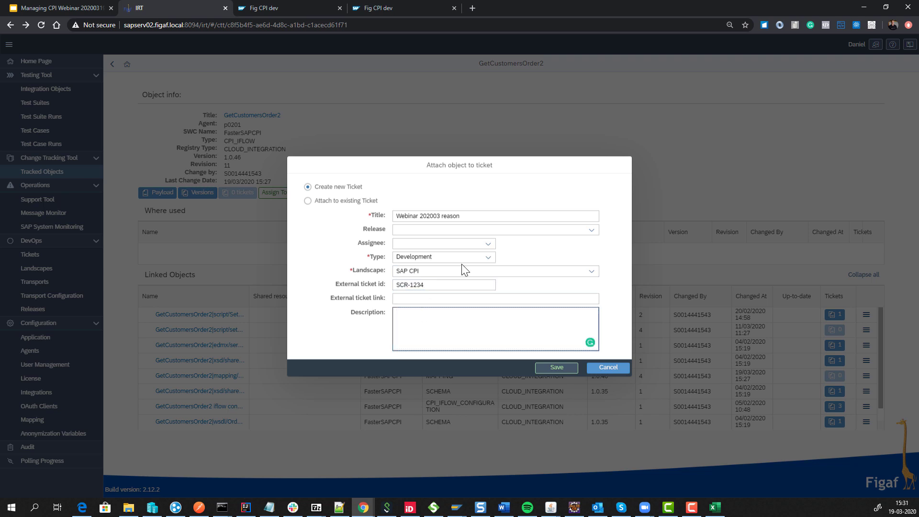
pyautogui.click(468, 219)
pyautogui.hotkey('ctrl', 'a')
pyautogui.hotkey('ctrl', 'c')
pyautogui.click(463, 316)
pyautogui.hotkey('ctrl', 'v')
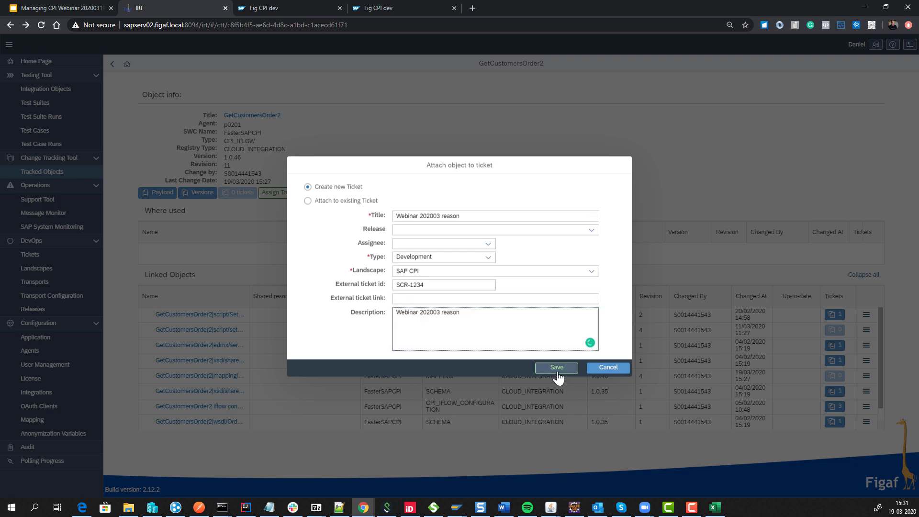
pyautogui.click(556, 367)
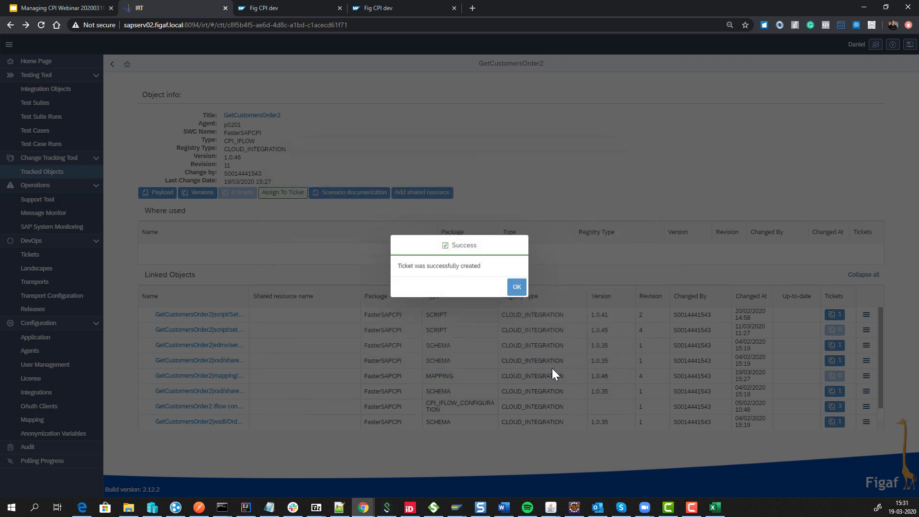
pyautogui.click(516, 285)
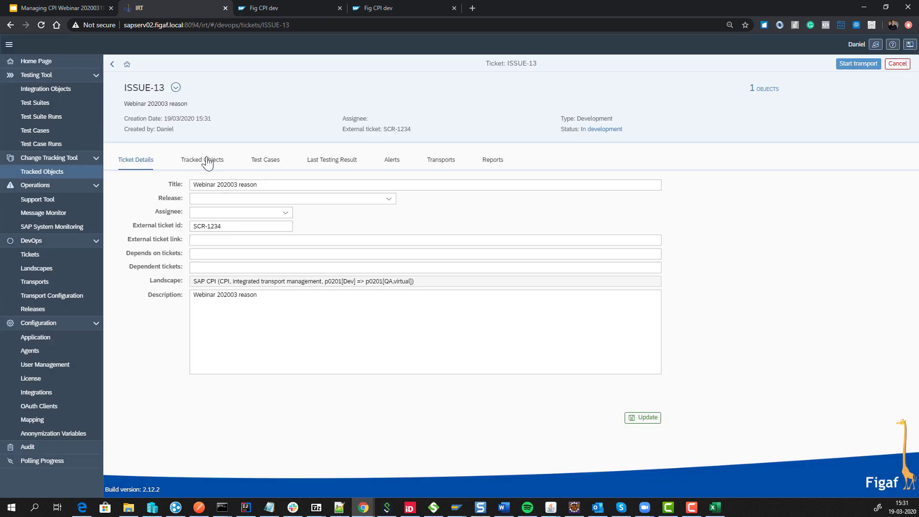
# Use Lookup related Test Cases to link the webinar202003 GetCustomersOrder2 test case to ISSUE-13.
pyautogui.click(208, 162)
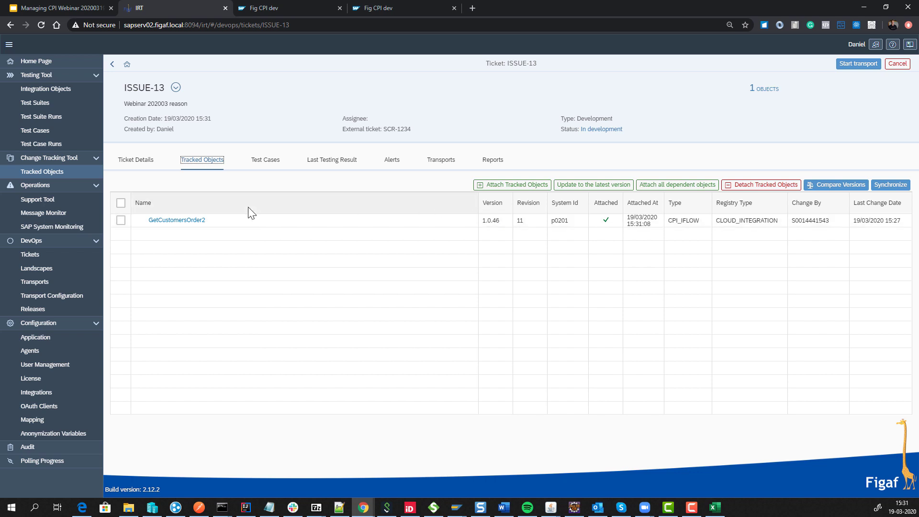
pyautogui.click(262, 169)
pyautogui.click(529, 187)
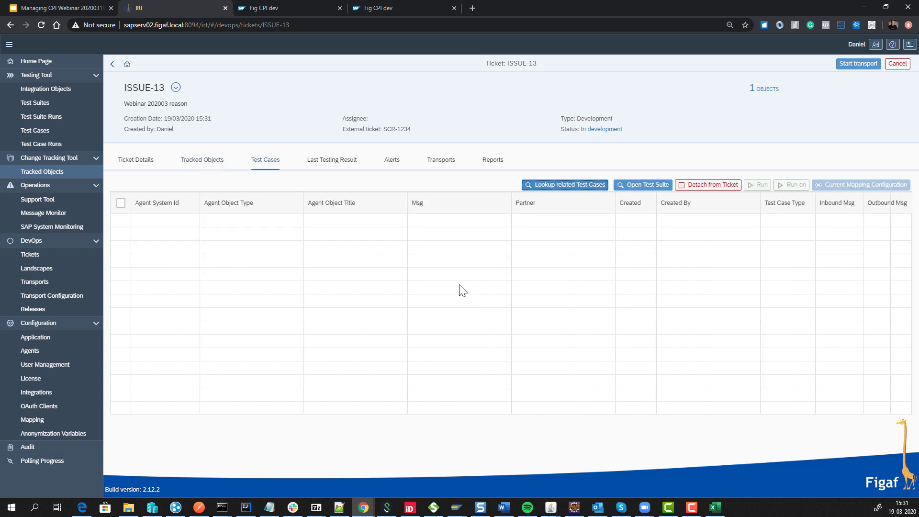
pyautogui.click(77, 123)
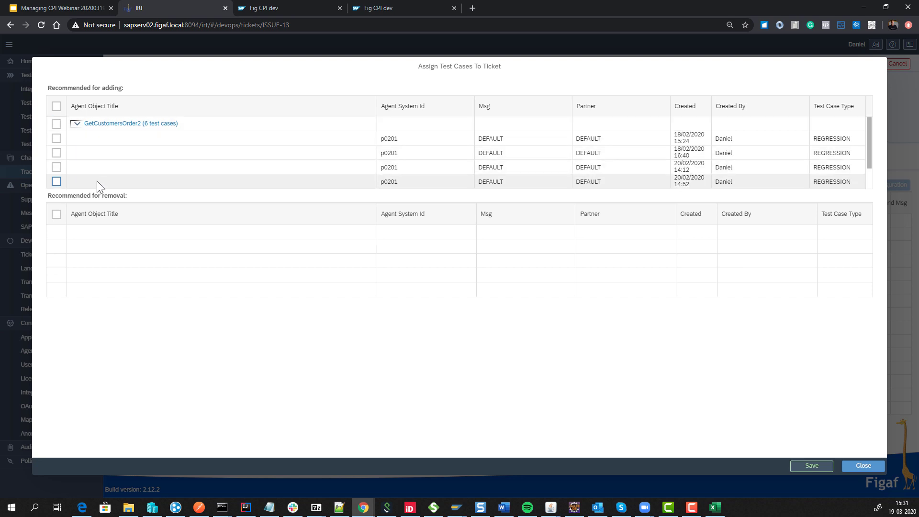
pyautogui.scroll(-2, 174, 177)
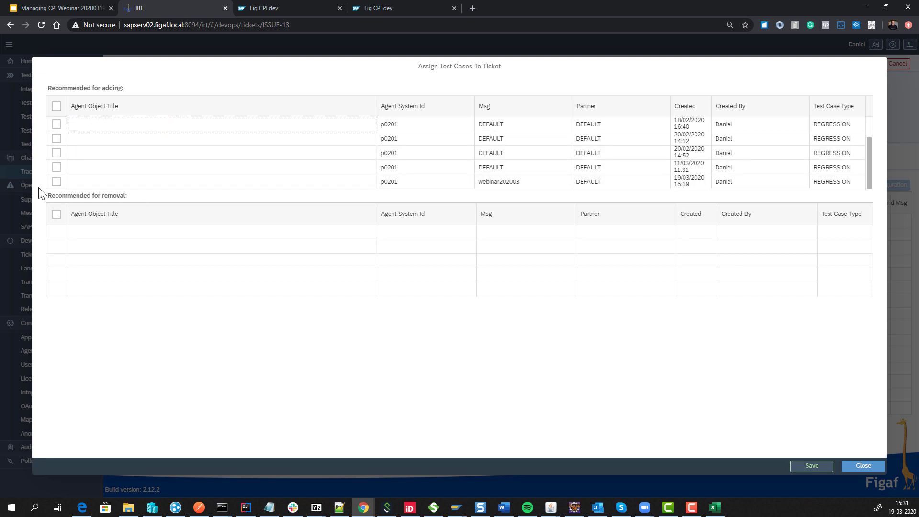
pyautogui.click(56, 182)
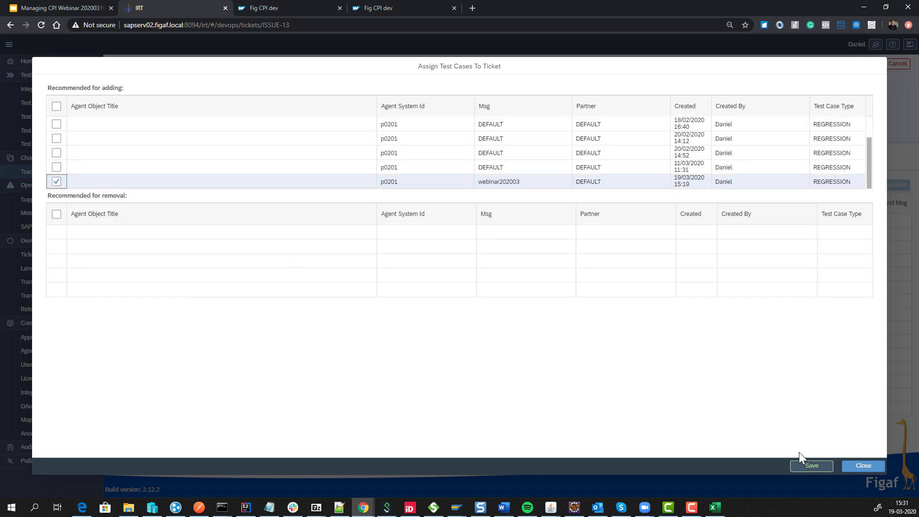
pyautogui.click(811, 466)
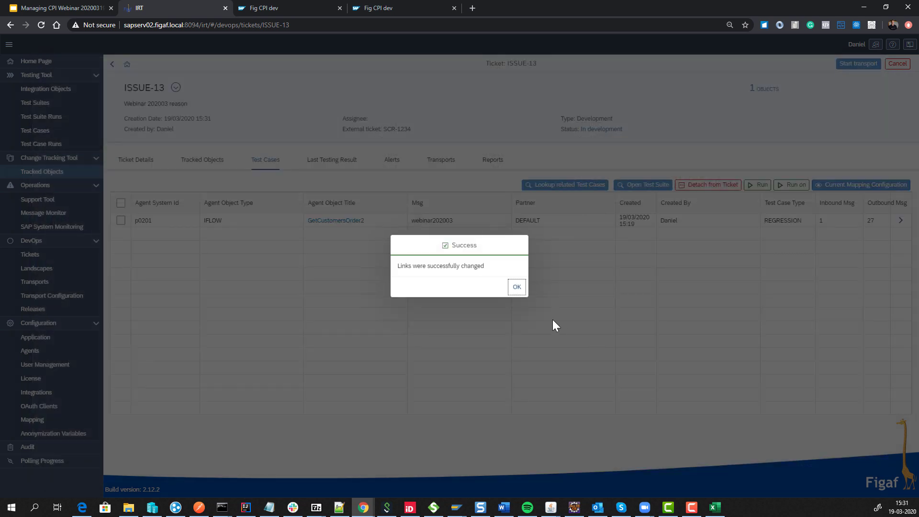
pyautogui.click(517, 287)
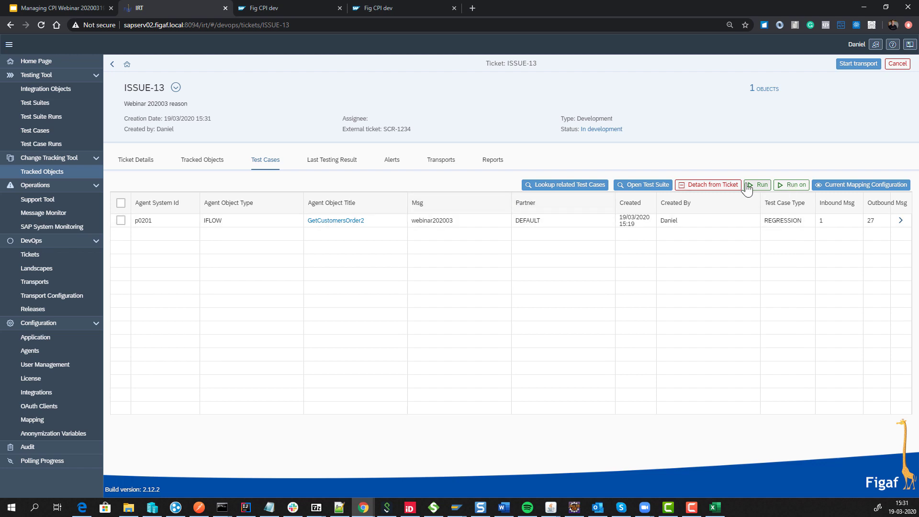
# Run the ticket's test case on test system p0201.
pyautogui.click(795, 185)
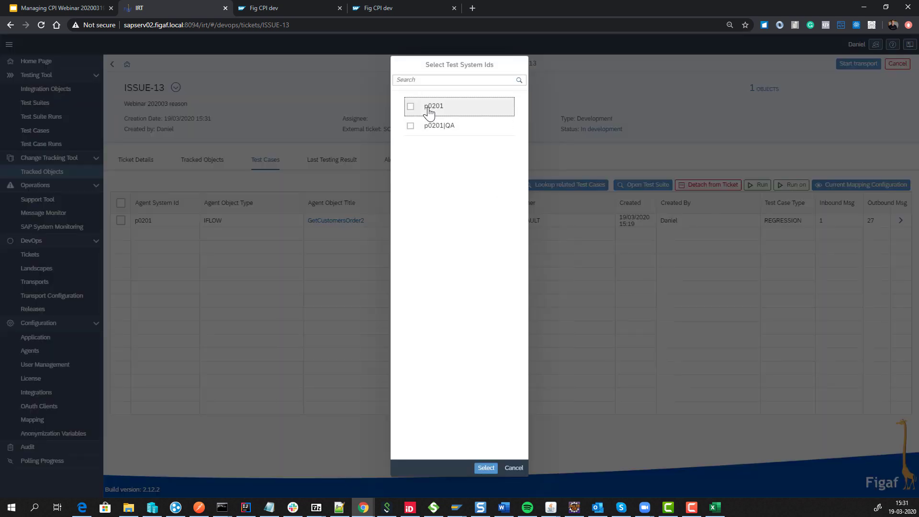
pyautogui.click(431, 120)
pyautogui.click(484, 468)
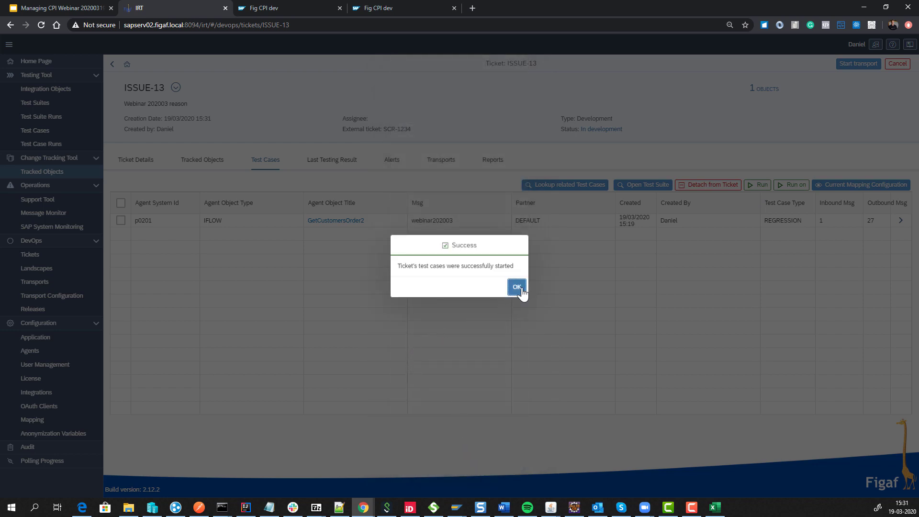
pyautogui.click(518, 289)
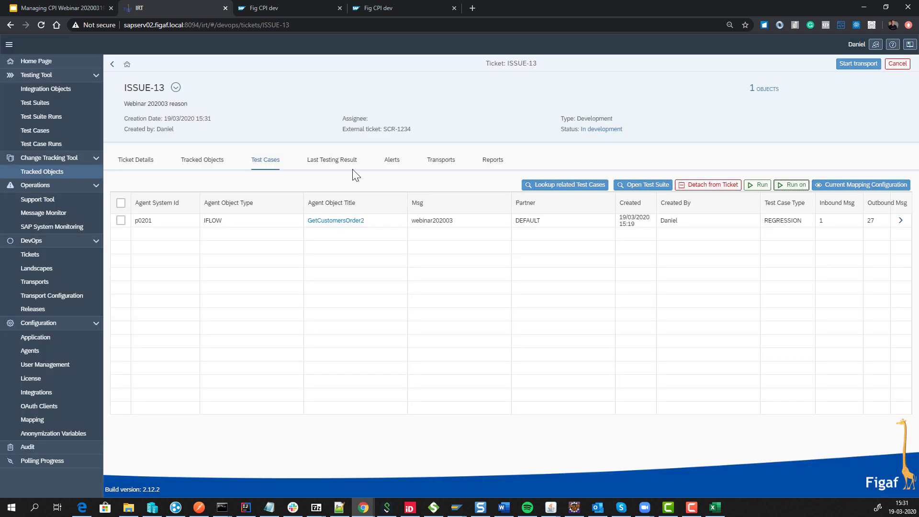
# Poll remote results under Last Testing Result until 27 of 27 messages complete.
pyautogui.click(344, 167)
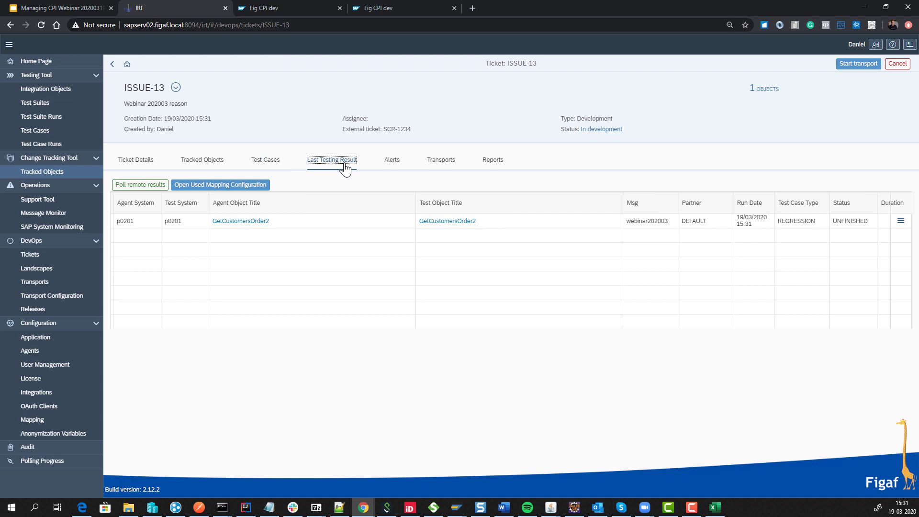
pyautogui.click(140, 187)
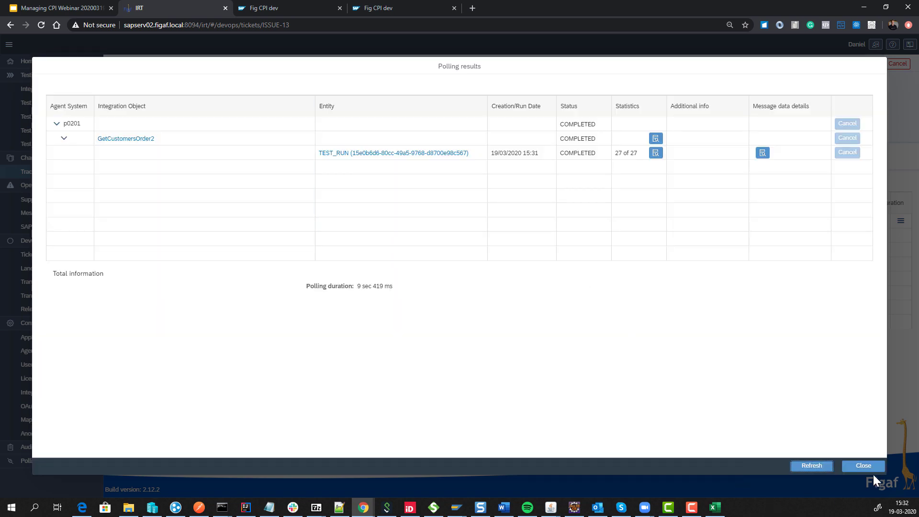
pyautogui.click(877, 469)
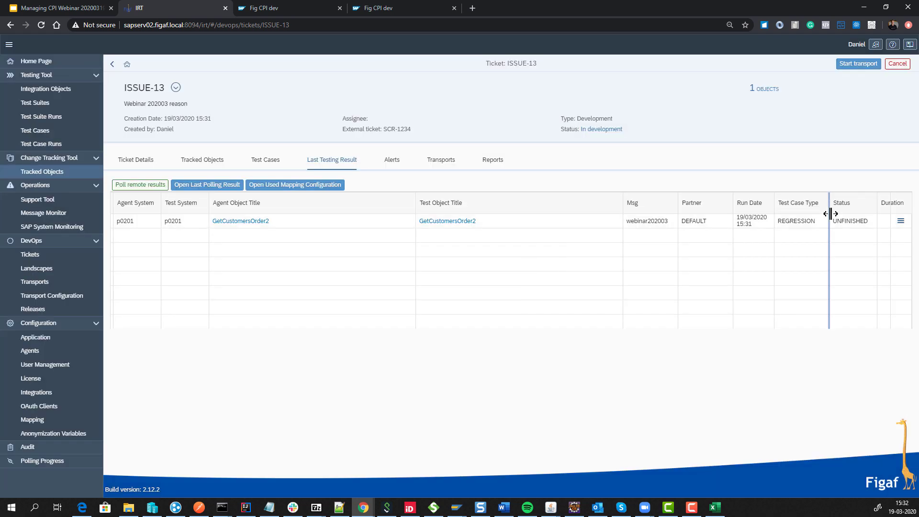
pyautogui.click(900, 224)
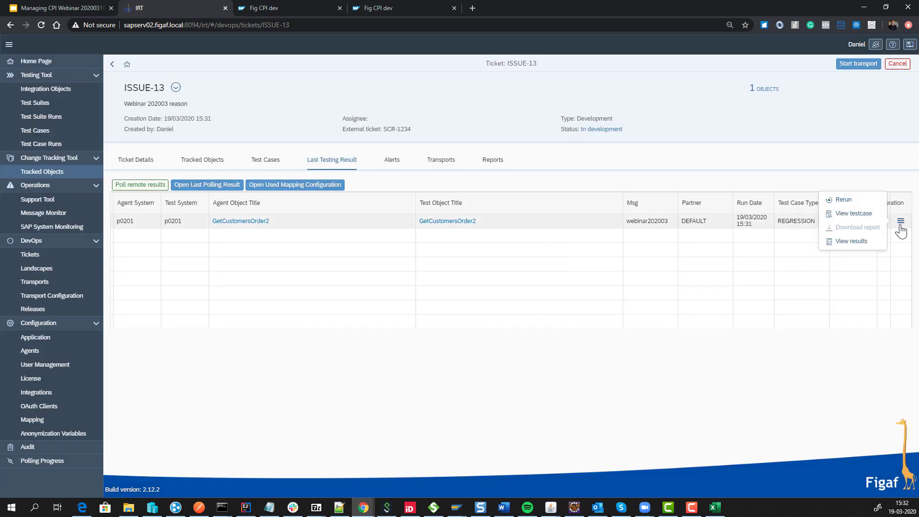
# Open the 27 step results and review the diffs for failing CallActivity_37 and EndEvent_2.
pyautogui.click(864, 244)
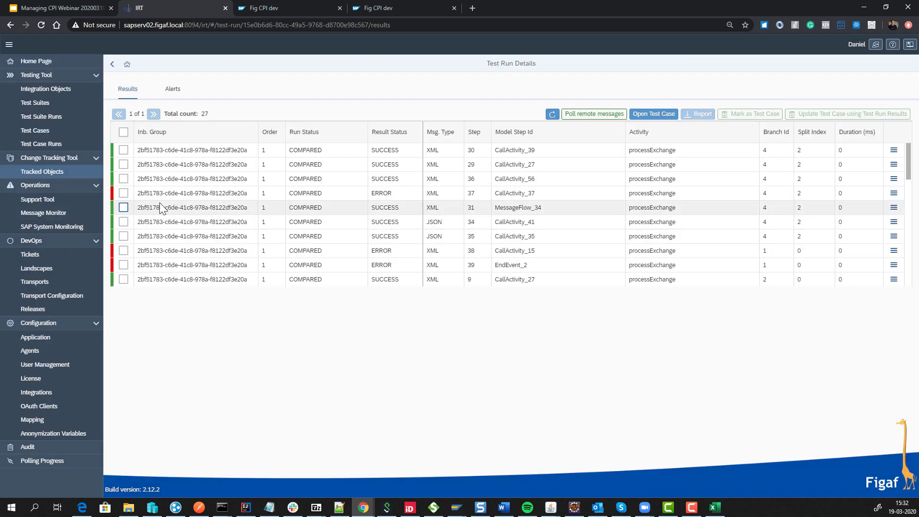
pyautogui.click(893, 196)
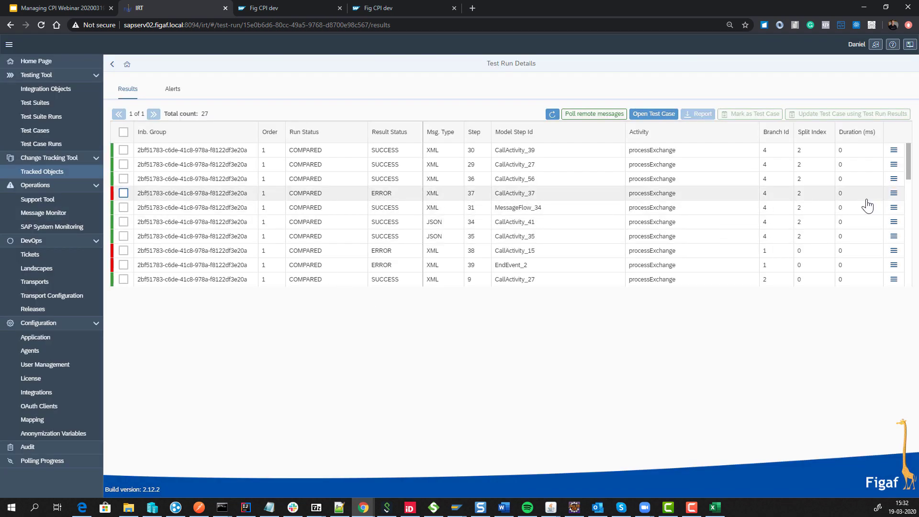
pyautogui.click(842, 216)
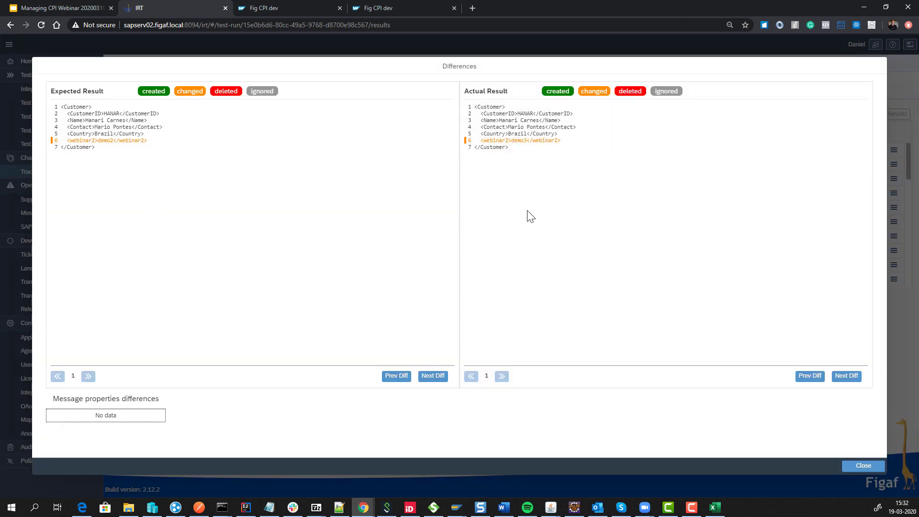
pyautogui.click(864, 465)
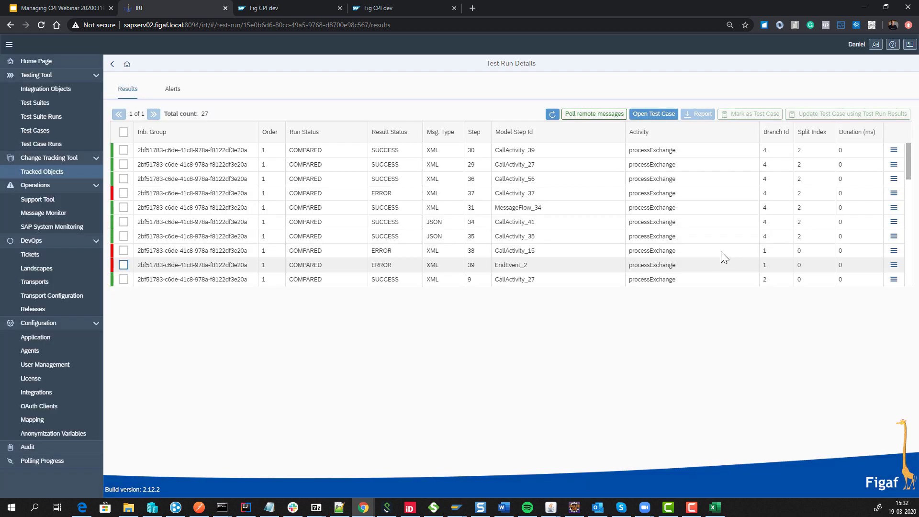
pyautogui.click(894, 265)
pyautogui.click(858, 286)
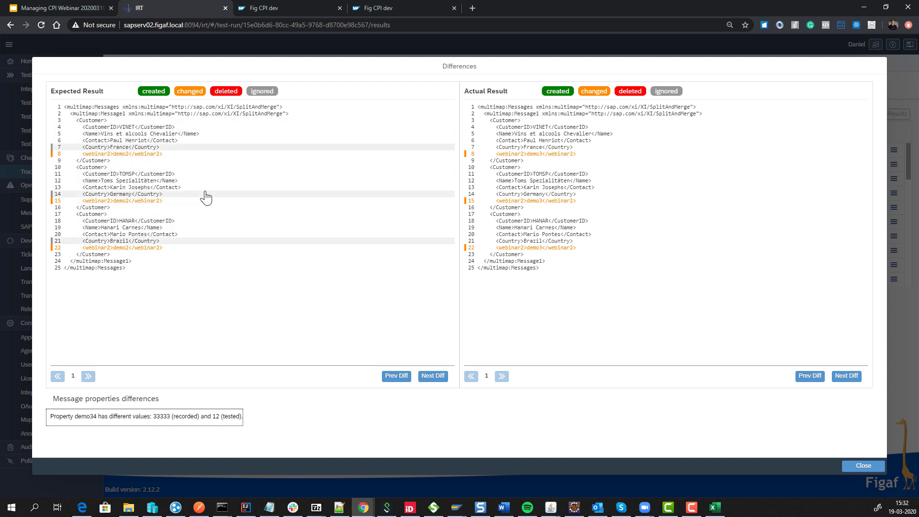
pyautogui.press('Escape')
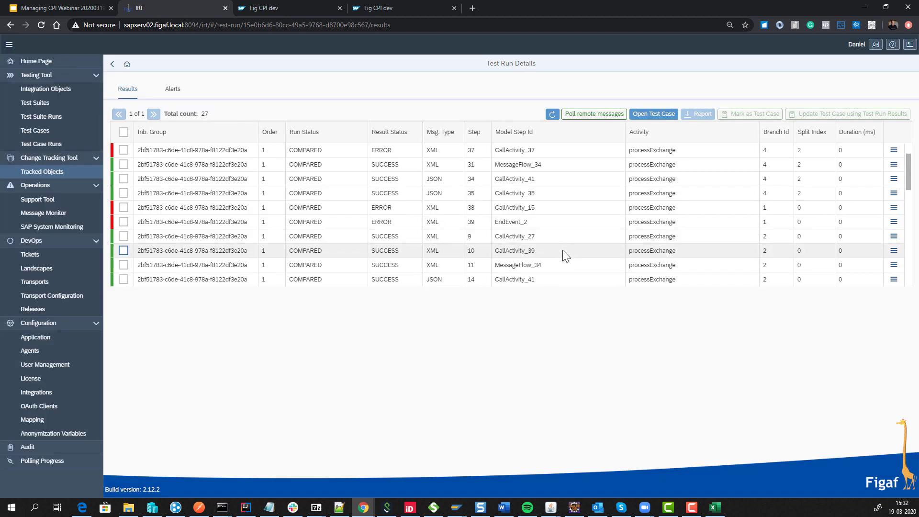
pyautogui.scroll(-3, 560, 263)
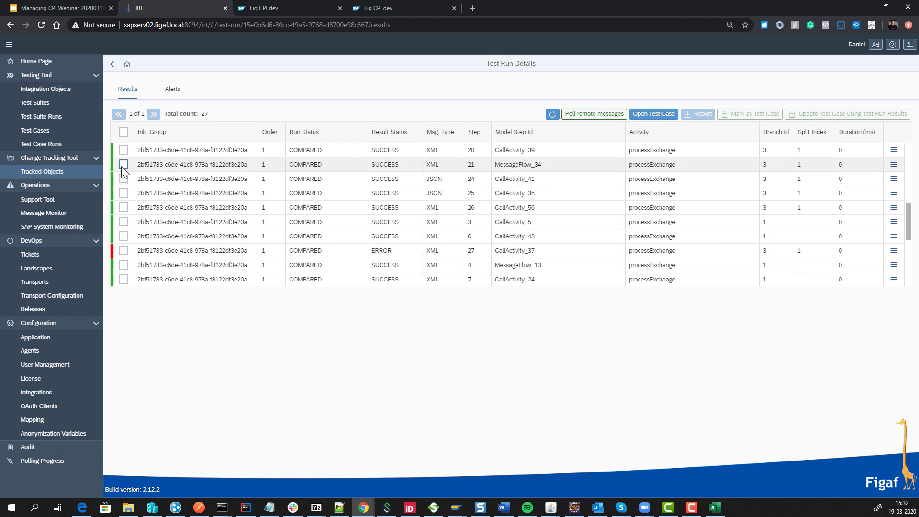
# Update the test case with all run results, then view ISSUE-13's empty Alerts list.
pyautogui.click(124, 133)
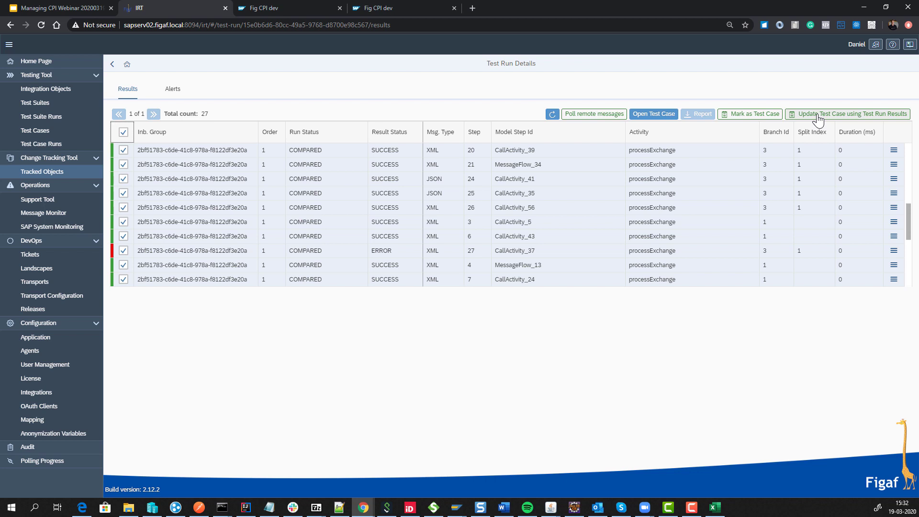
pyautogui.click(818, 117)
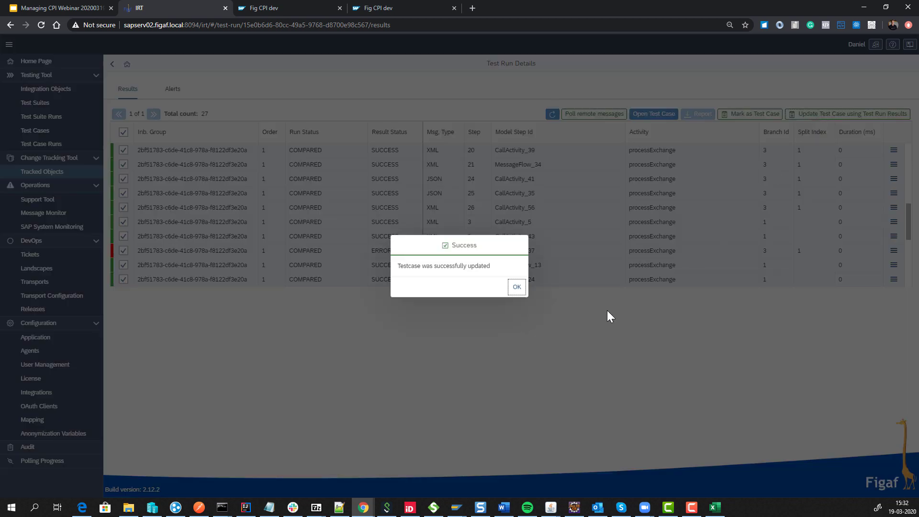
pyautogui.click(517, 287)
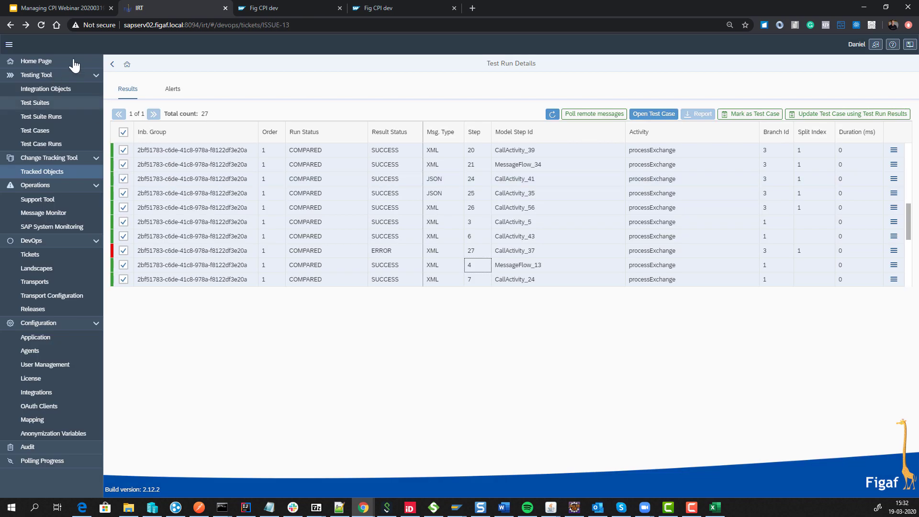
pyautogui.click(111, 65)
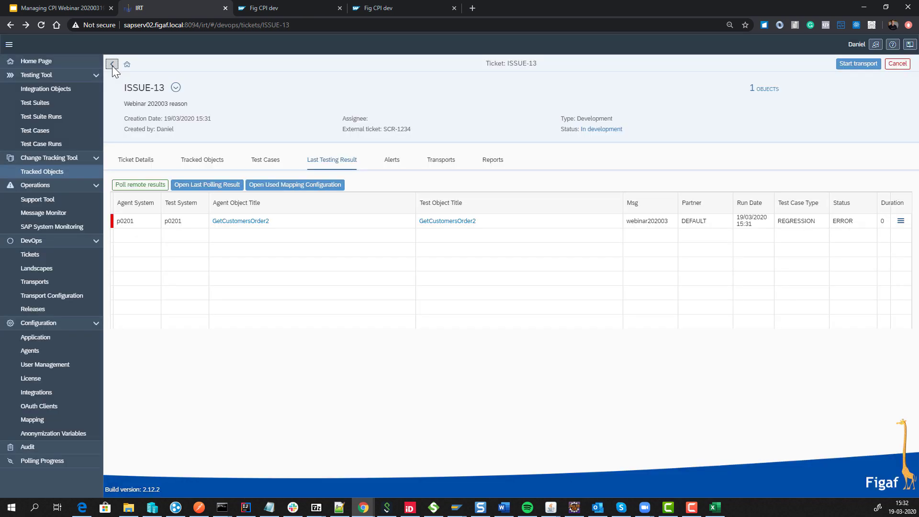
pyautogui.click(398, 164)
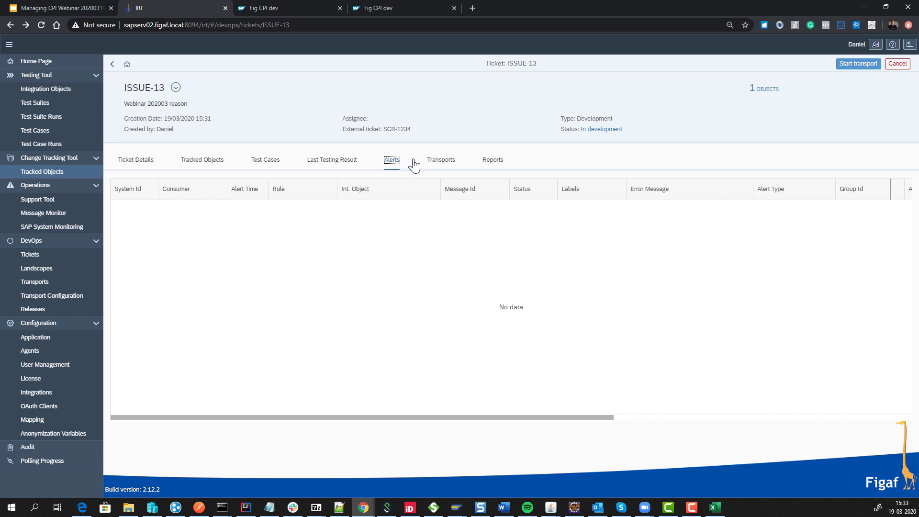
# Start a transport for ISSUE-13 and open the resulting TRANSPORT-20 details.
pyautogui.click(435, 164)
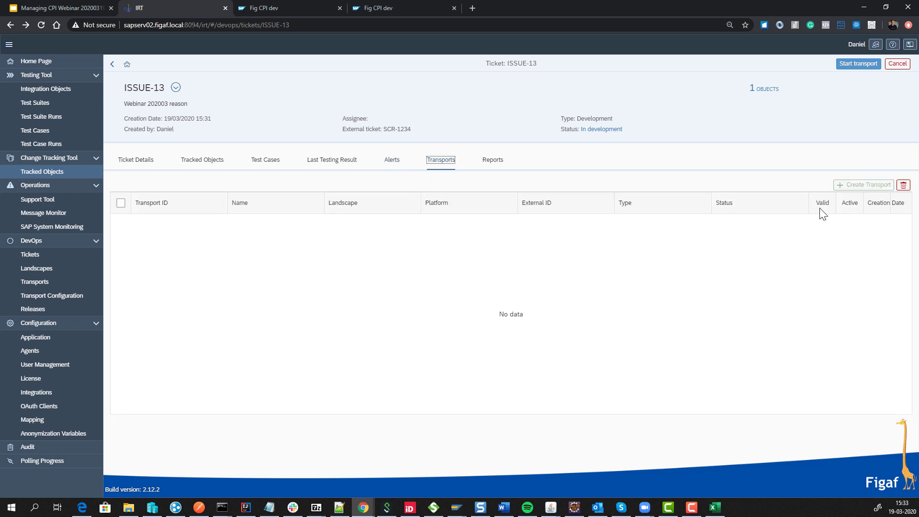
pyautogui.click(856, 64)
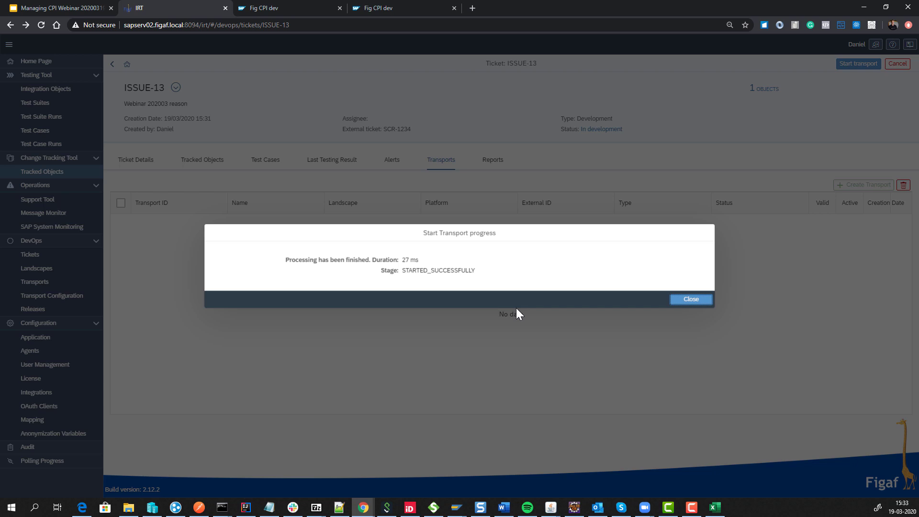
pyautogui.click(689, 302)
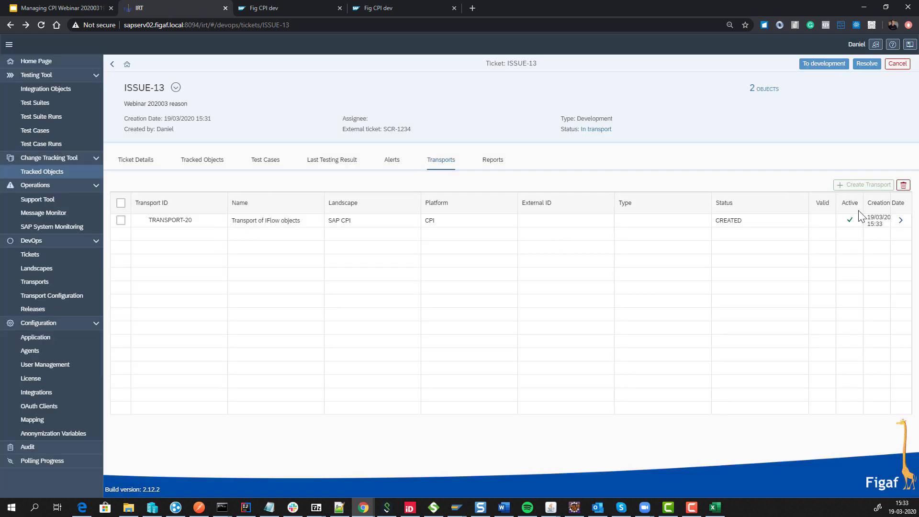
pyautogui.click(899, 221)
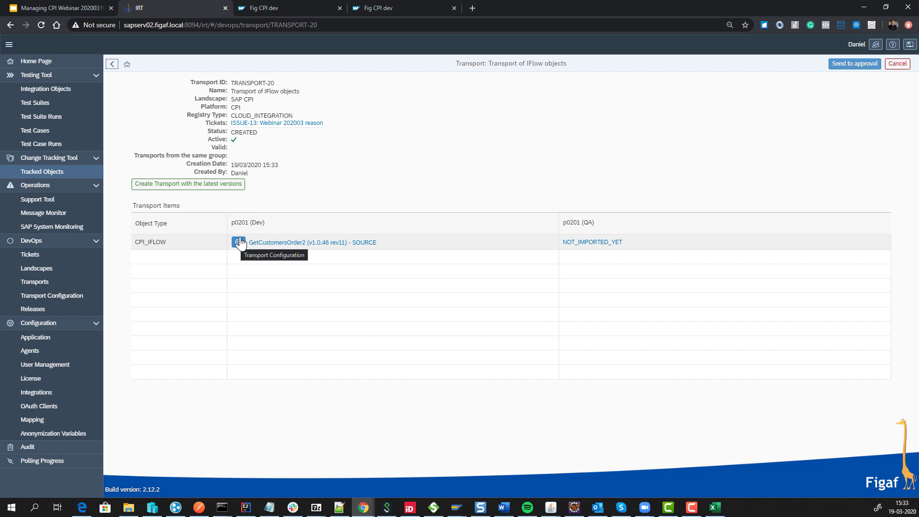
pyautogui.click(239, 242)
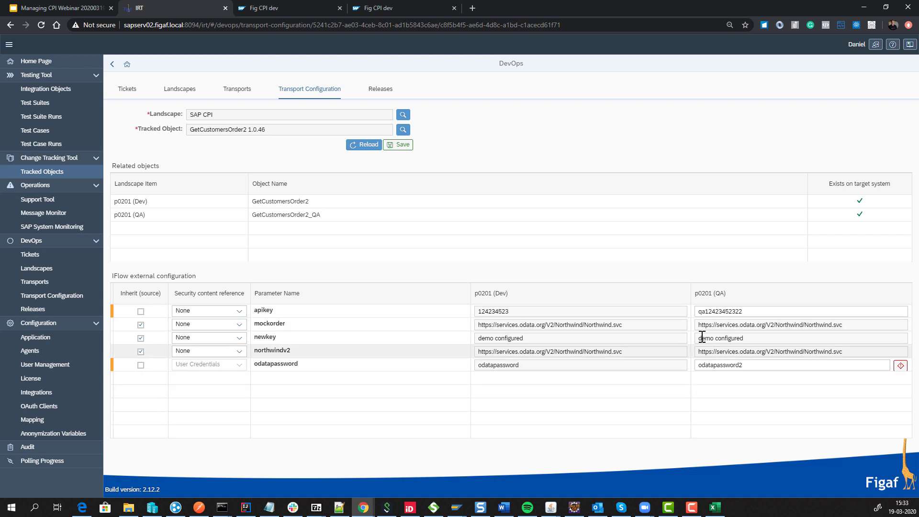
pyautogui.moveTo(742, 311); pyautogui.dragTo(705, 311)
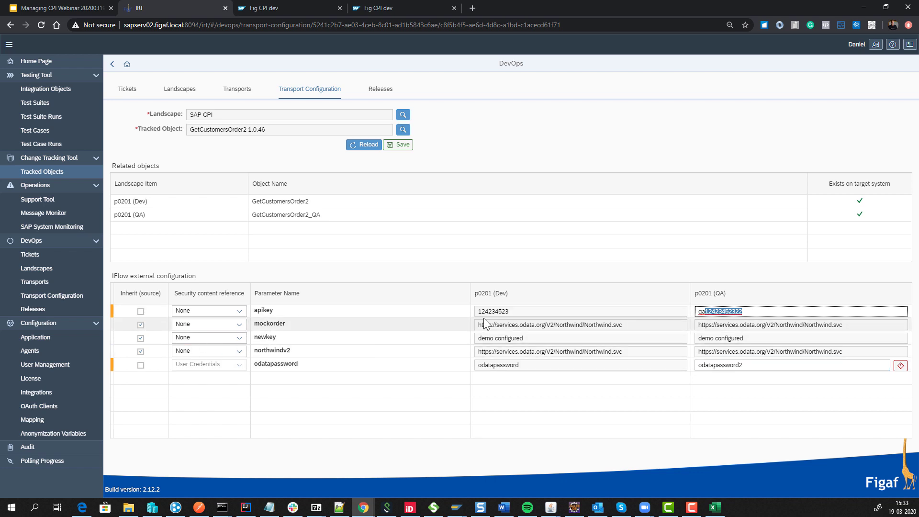
pyautogui.write('2333')
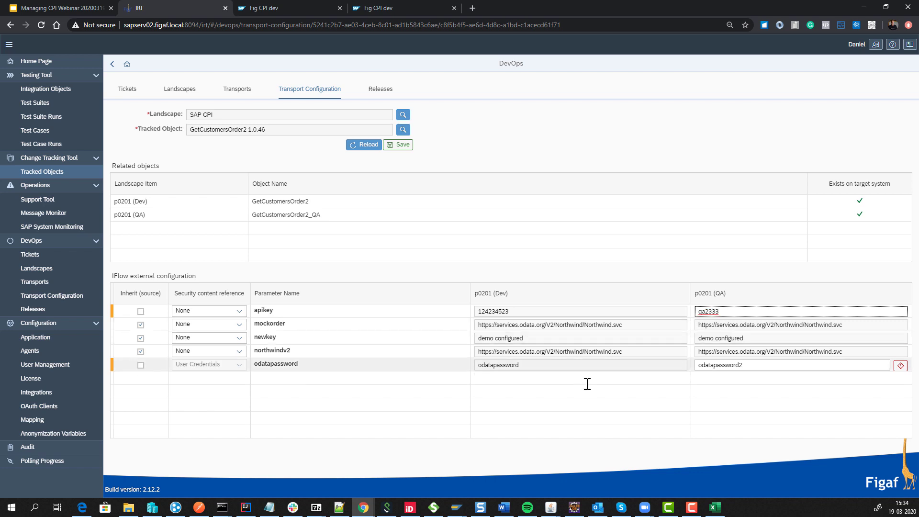
pyautogui.click(758, 365)
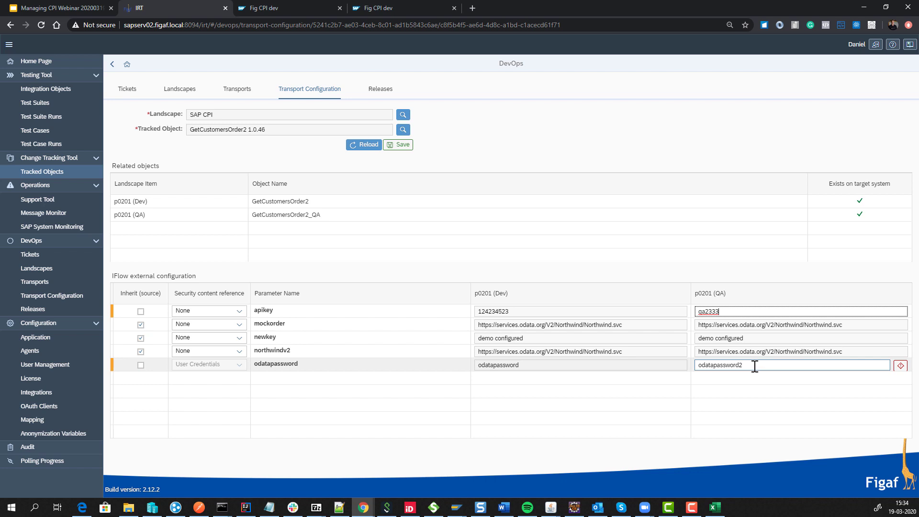
pyautogui.click(899, 368)
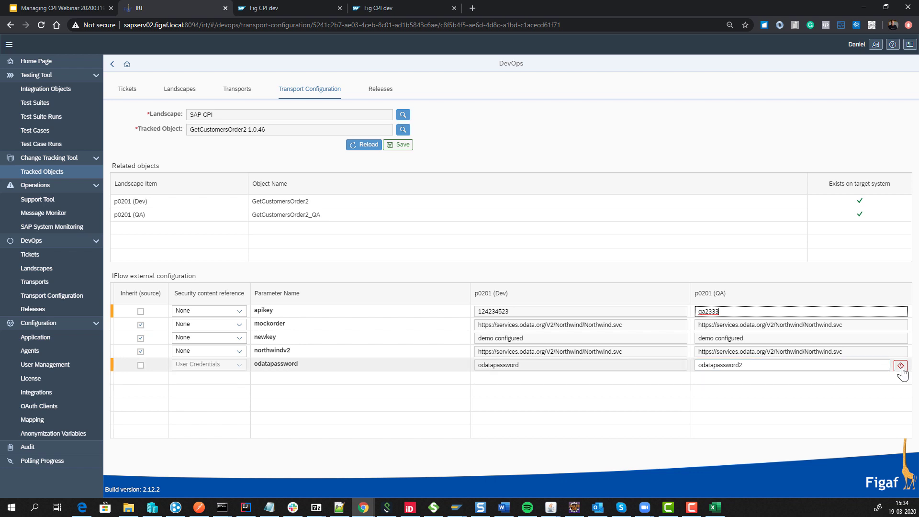
pyautogui.click(901, 366)
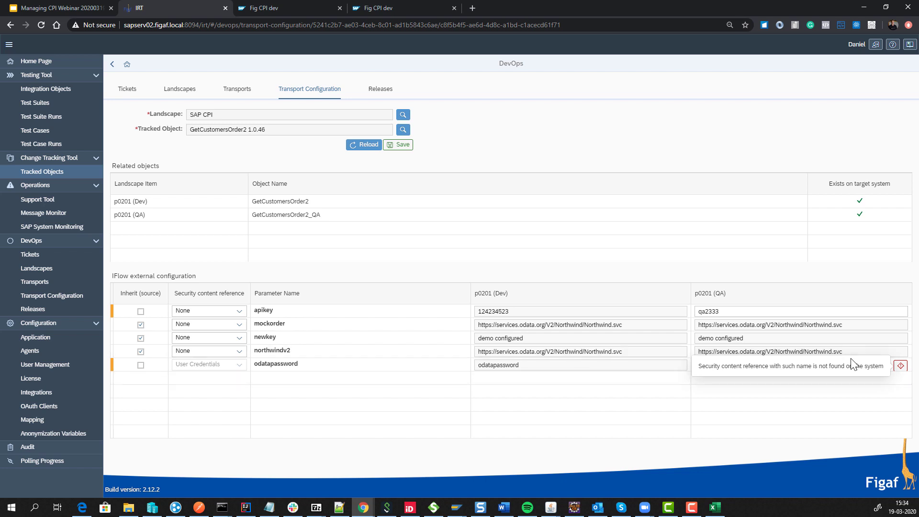
pyautogui.click(656, 383)
pyautogui.click(745, 365)
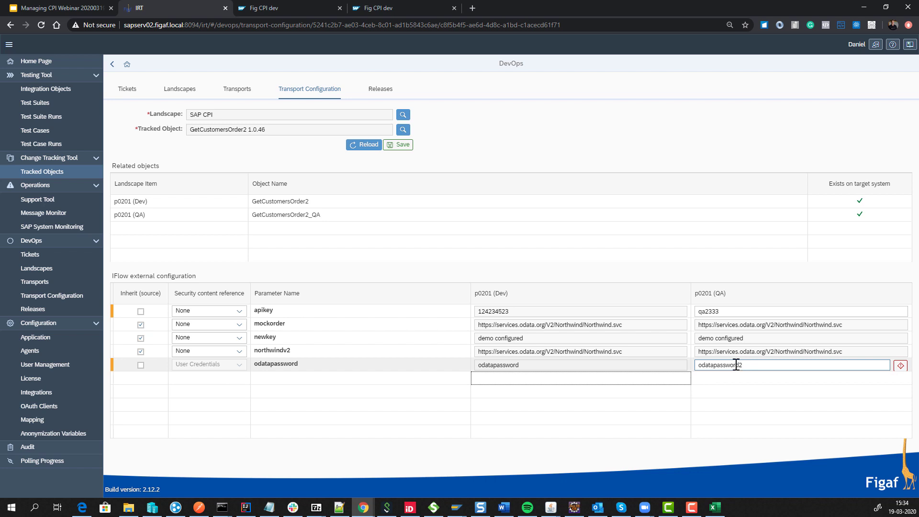
pyautogui.click(404, 146)
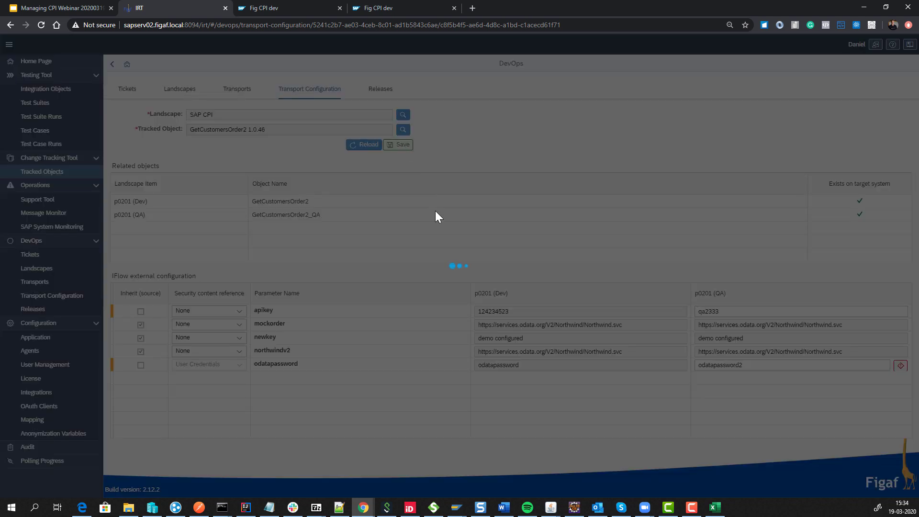
pyautogui.click(526, 290)
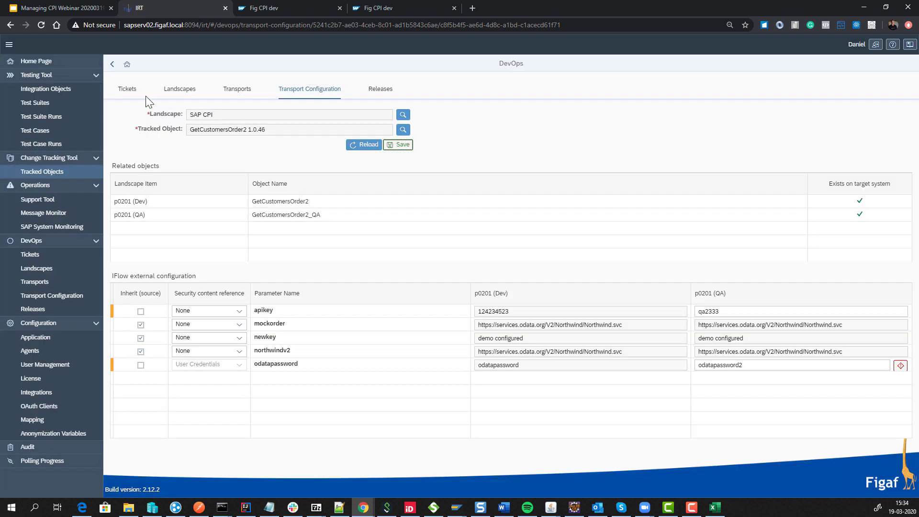
pyautogui.click(111, 65)
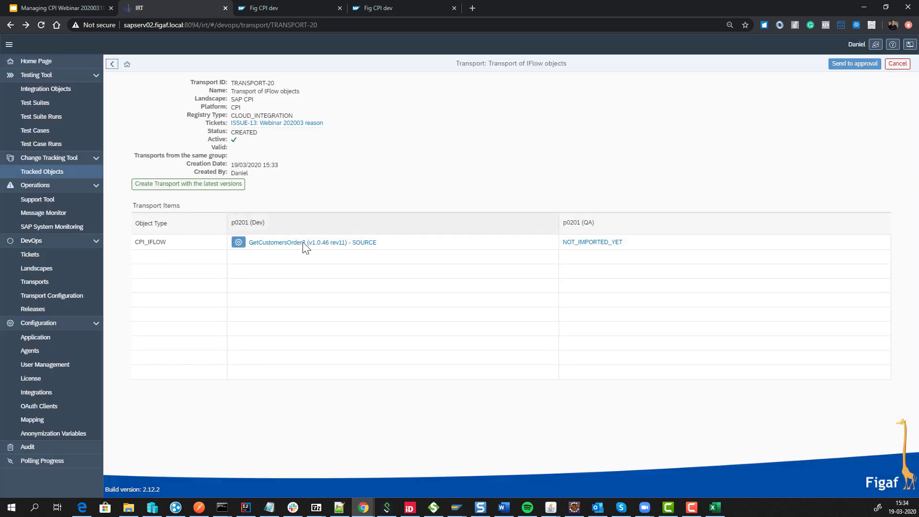
# Send TRANSPORT-20 for approval, then approve it with no comment, moving it to IN_PROGRESS.
pyautogui.click(833, 67)
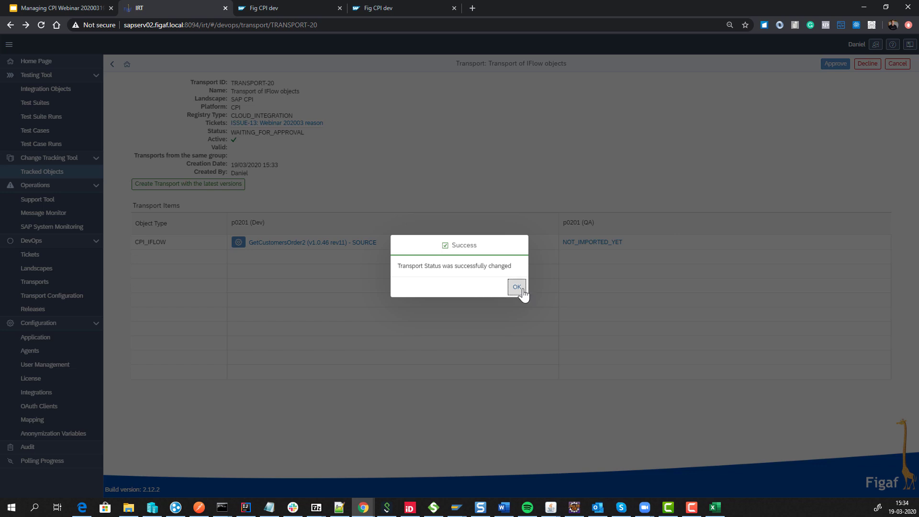
pyautogui.click(518, 287)
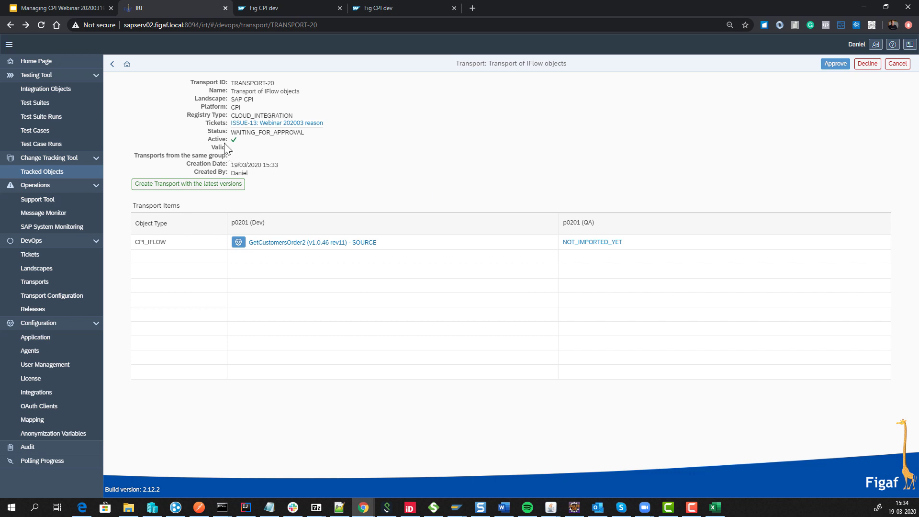
pyautogui.moveTo(226, 147); pyautogui.dragTo(212, 146)
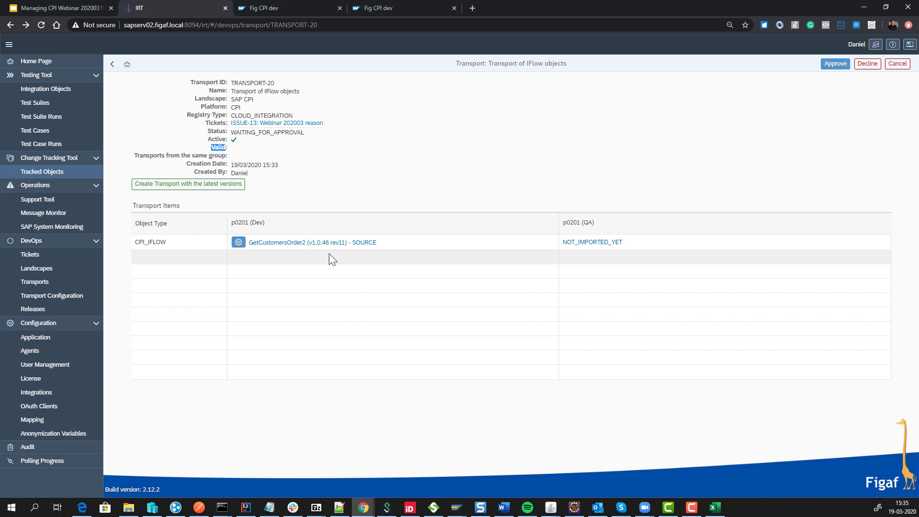
pyautogui.click(831, 70)
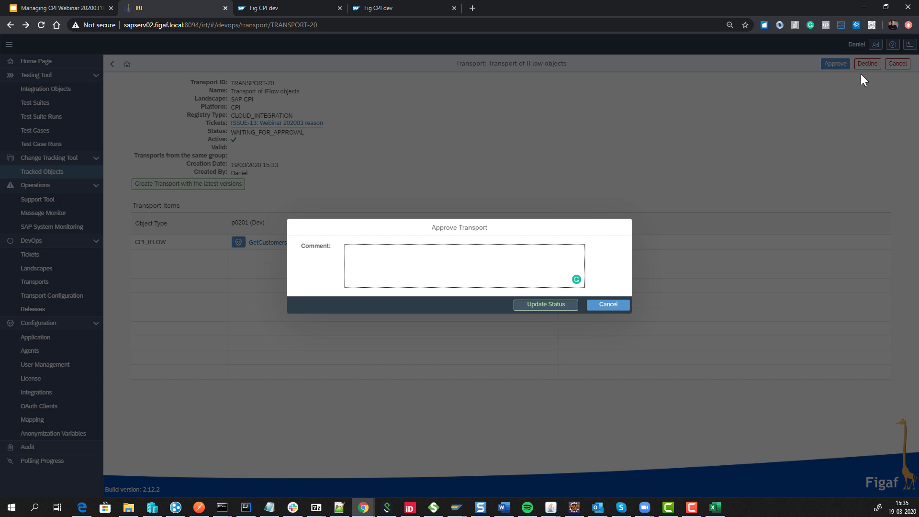
pyautogui.click(547, 304)
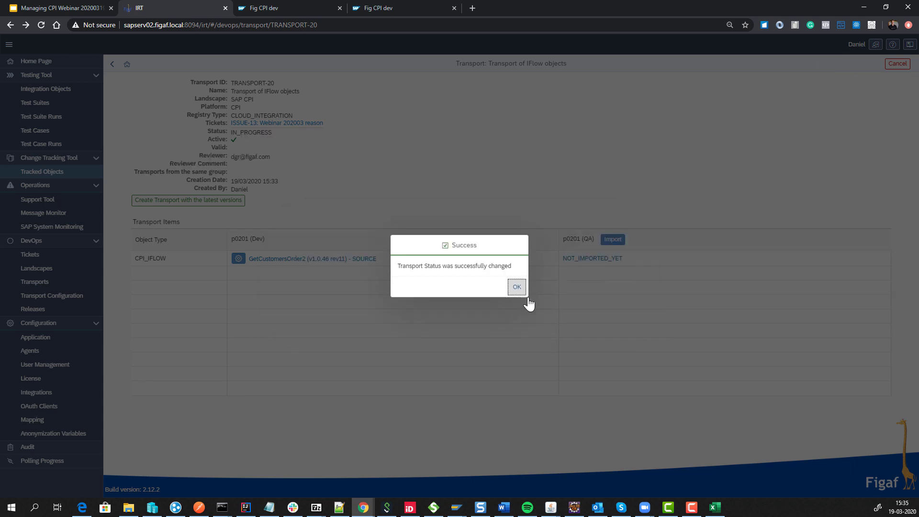
# Import TRANSPORT-20 into p0201 (QA) until GetCustomersOrder2_QA v1.0.46 rev5 shows IMPORTED_SUCCESSFULLY.
pyautogui.click(516, 287)
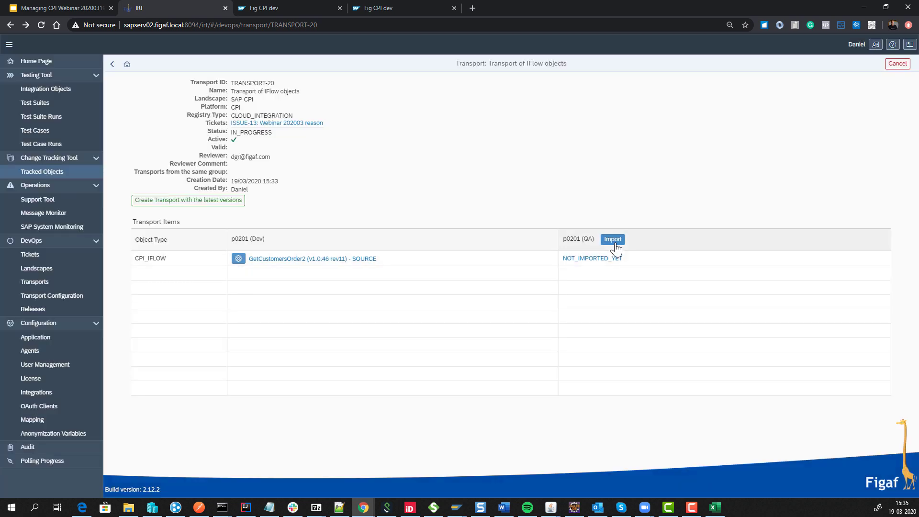
pyautogui.click(613, 241)
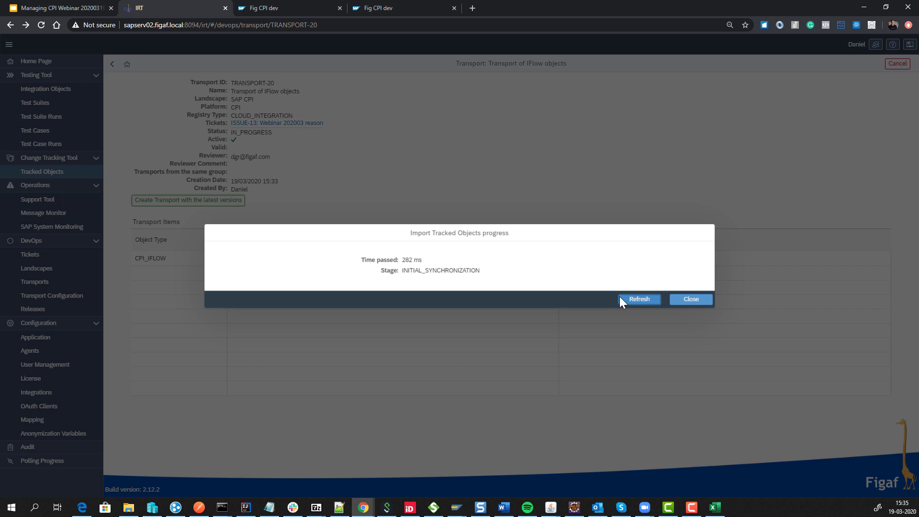
pyautogui.click(620, 298)
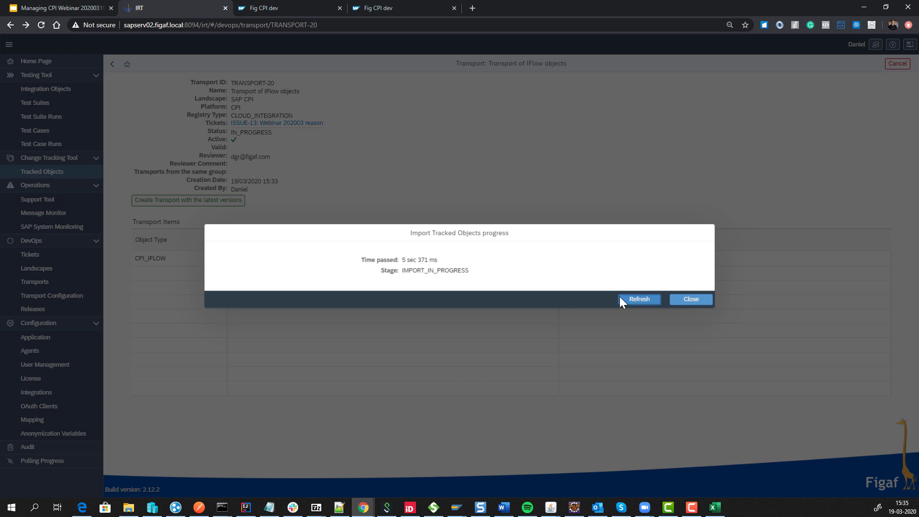
pyautogui.click(620, 298)
pyautogui.click(649, 301)
pyautogui.click(691, 300)
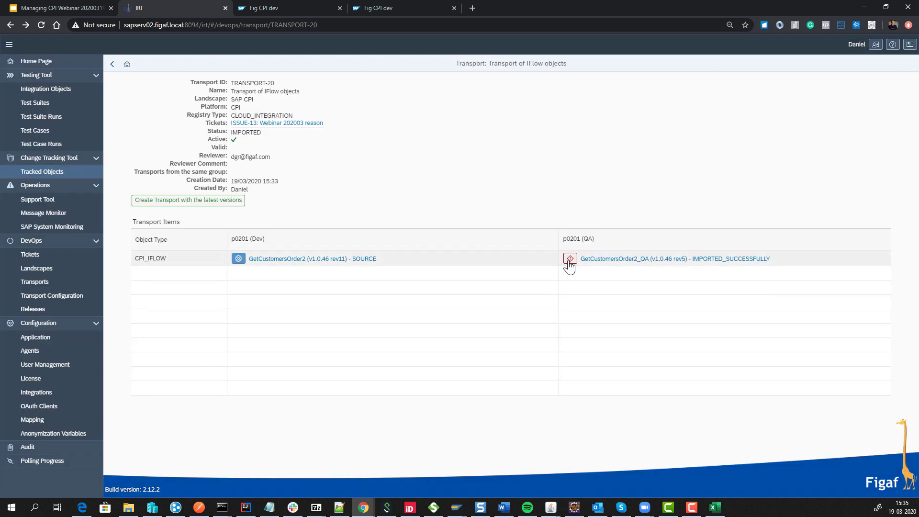
pyautogui.click(569, 260)
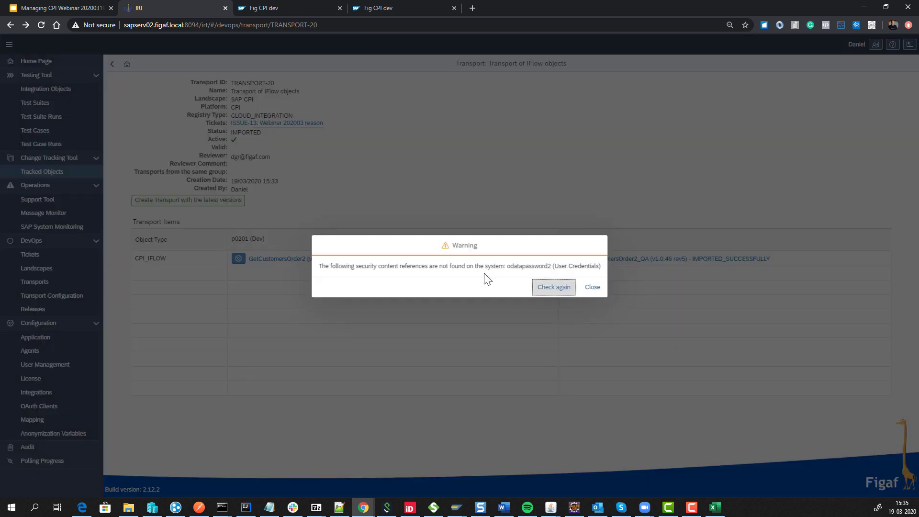
pyautogui.click(593, 287)
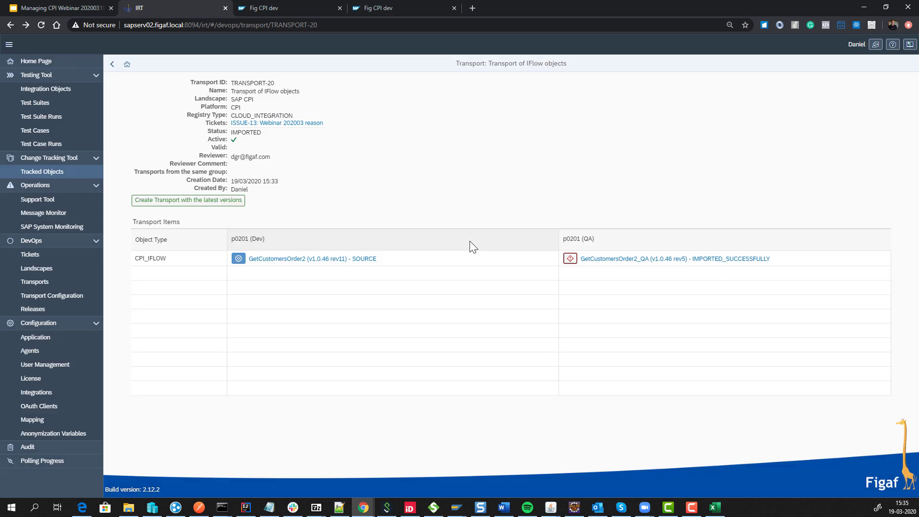
# In CPI Design, open the Z_Figaf|FasterSAPCPI package's artifacts.
pyautogui.click(263, 10)
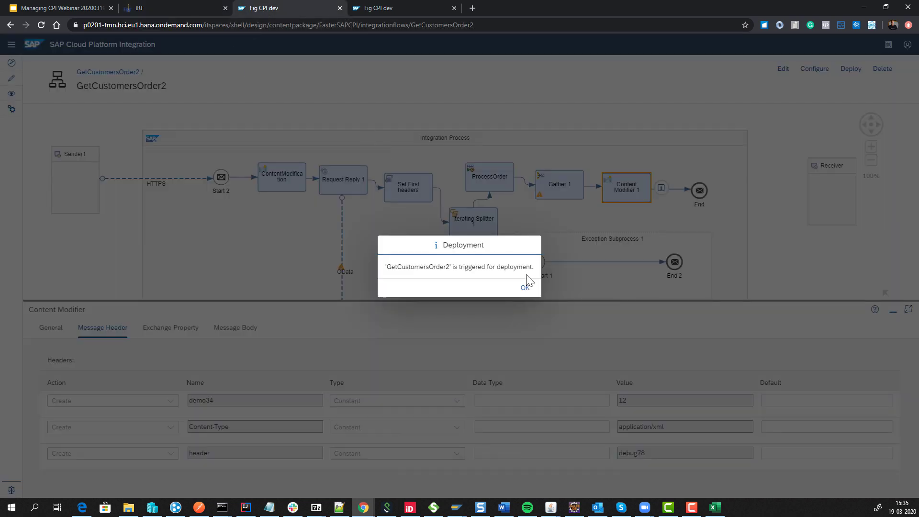
pyautogui.click(525, 286)
pyautogui.click(14, 79)
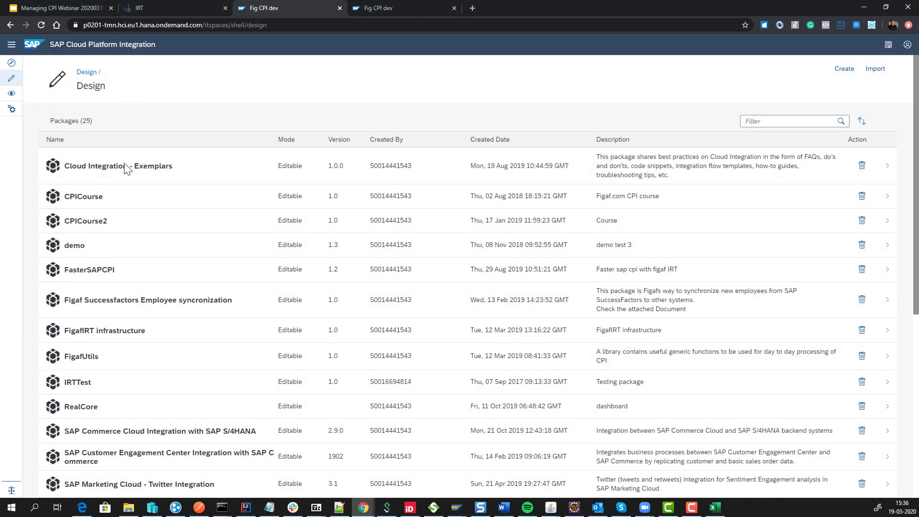
pyautogui.scroll(-2, 140, 270)
pyautogui.scroll(-5, 141, 270)
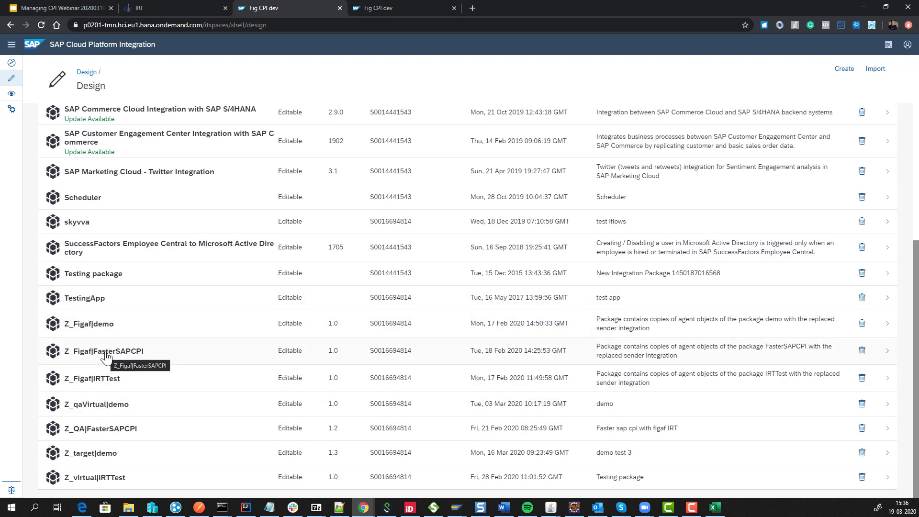
pyautogui.click(106, 352)
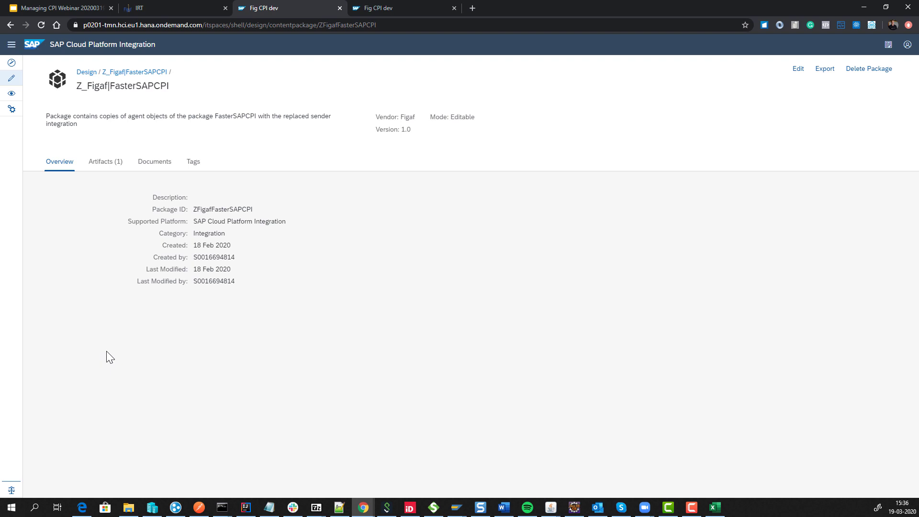
pyautogui.click(92, 163)
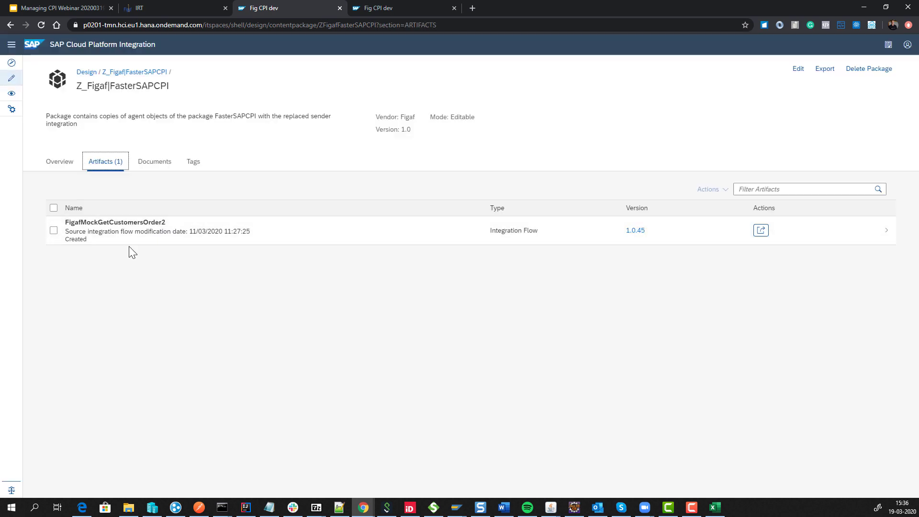
# Open Z_QA|FasterSAPCPI artifacts and inspect GetCustomersOrder2|QA's configuration parameters without changes.
pyautogui.click(87, 74)
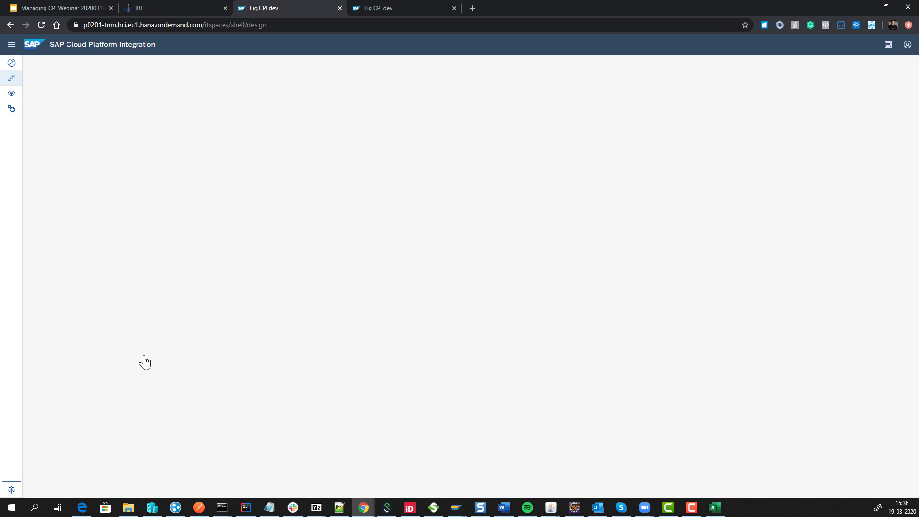
pyautogui.scroll(-6, 145, 364)
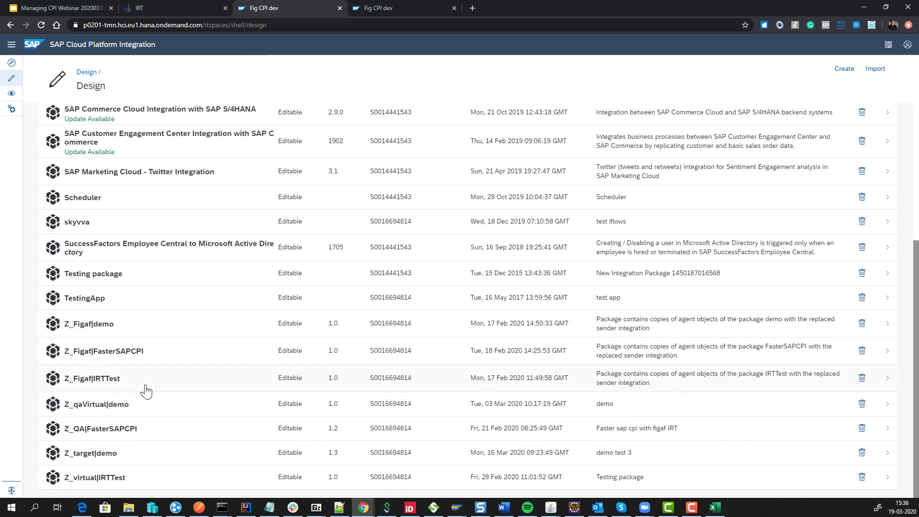
pyautogui.click(113, 434)
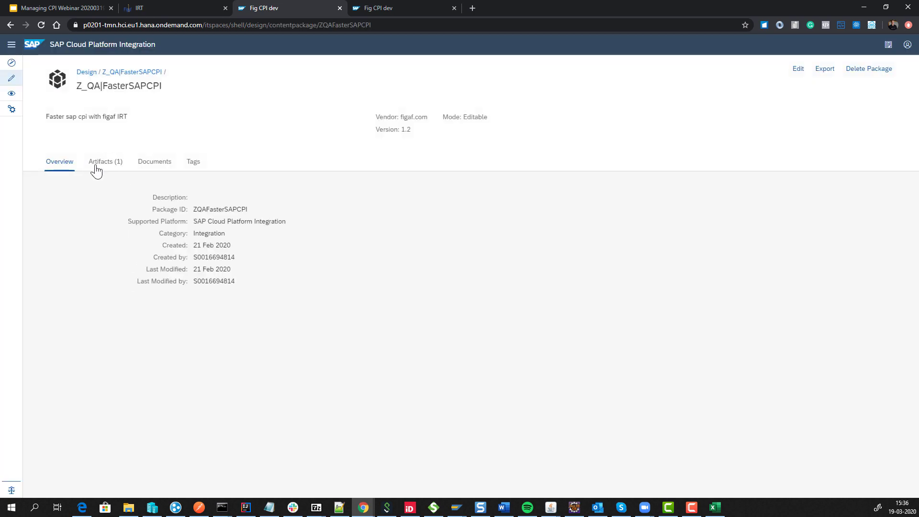
pyautogui.click(98, 163)
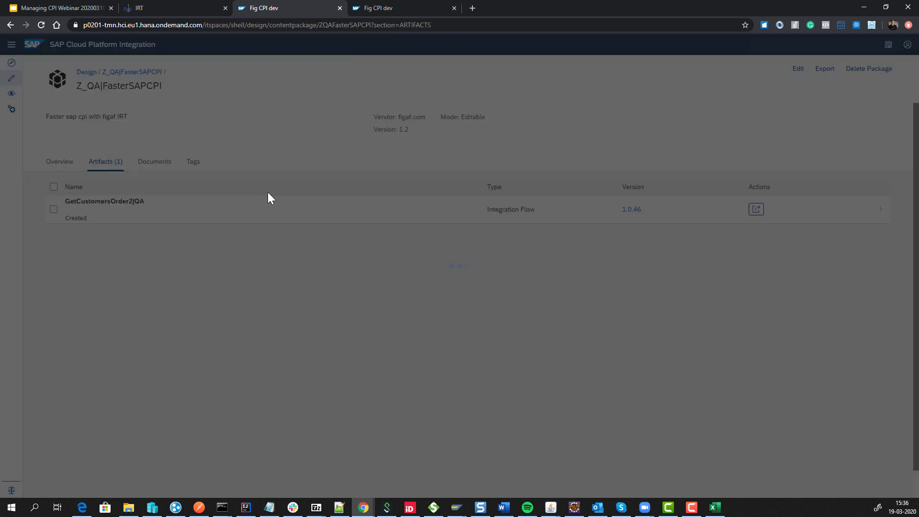
pyautogui.click(761, 232)
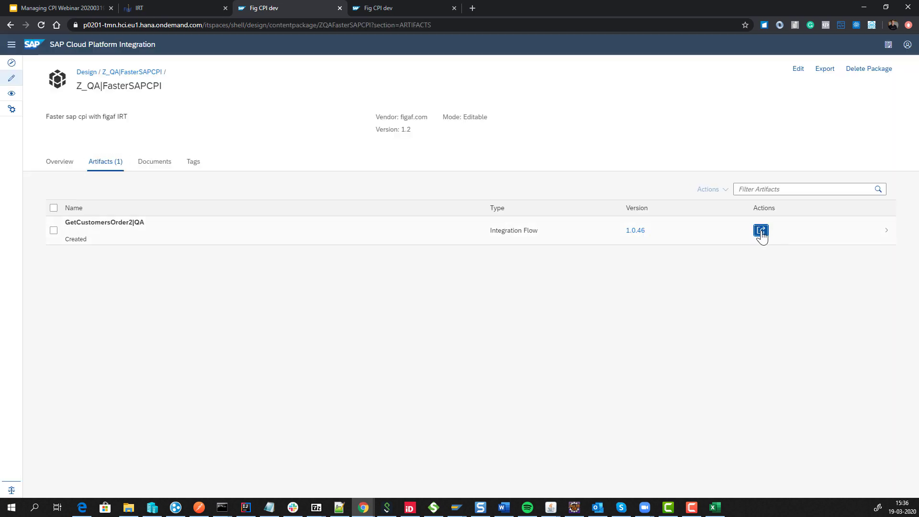
pyautogui.click(769, 299)
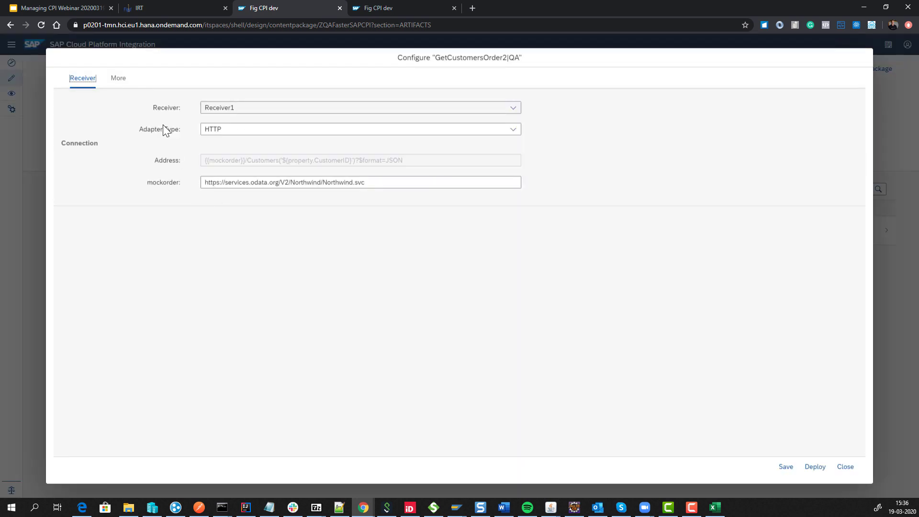
pyautogui.click(120, 80)
pyautogui.doubleClick(216, 133)
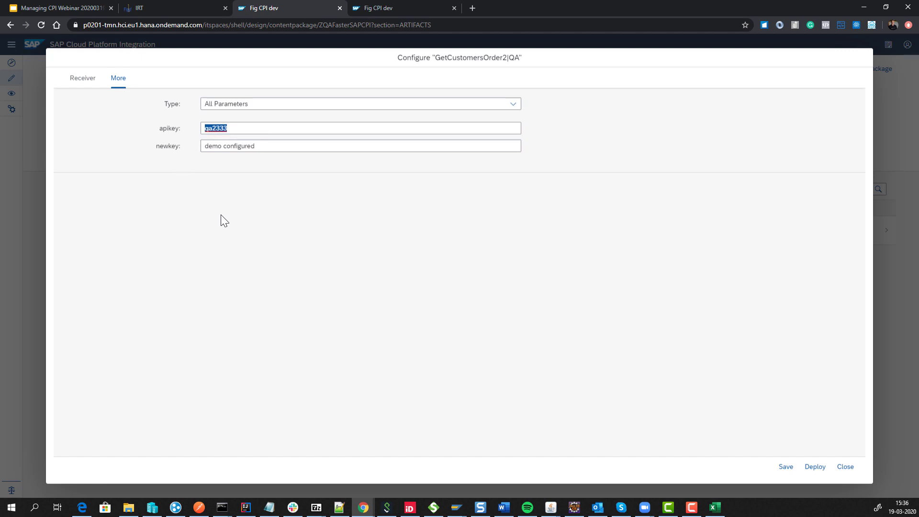
pyautogui.click(845, 467)
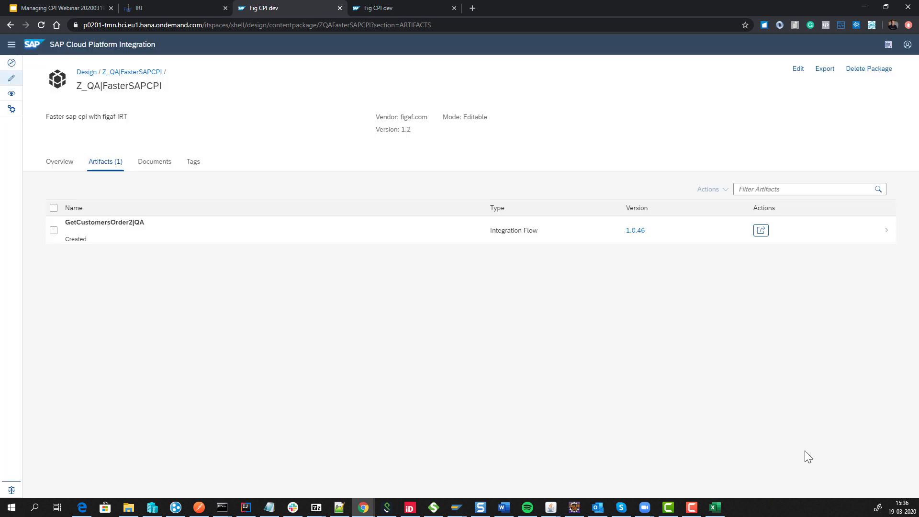
# Open the SAP CPI - GetCustomersOrder2 object from ISSUE-13's tracked objects.
pyautogui.click(177, 7)
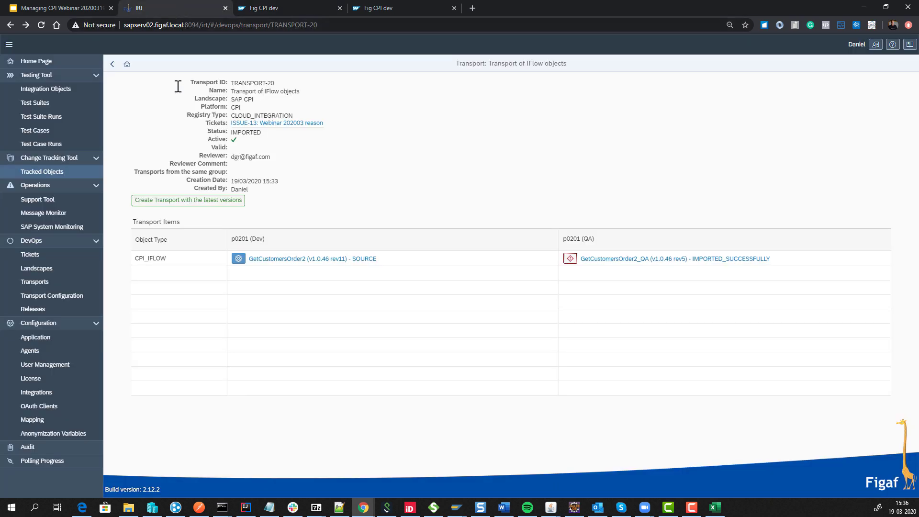
pyautogui.click(293, 125)
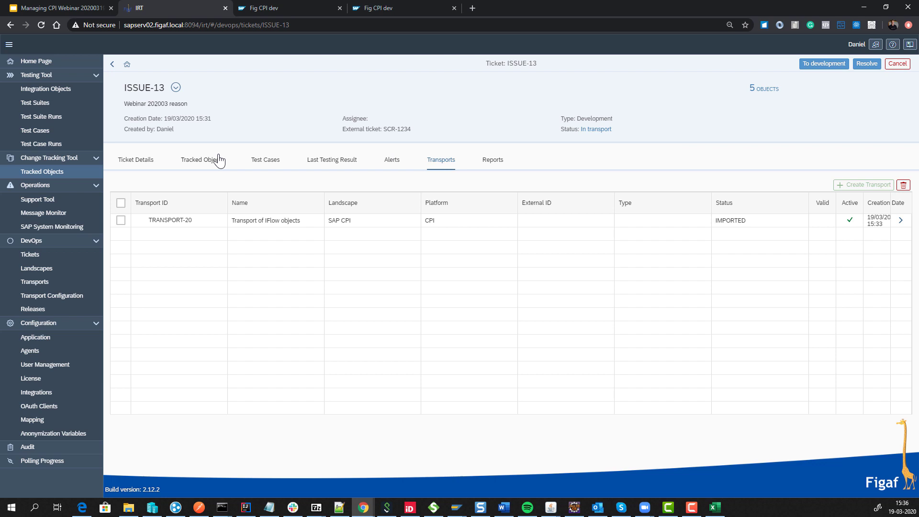
pyautogui.click(215, 160)
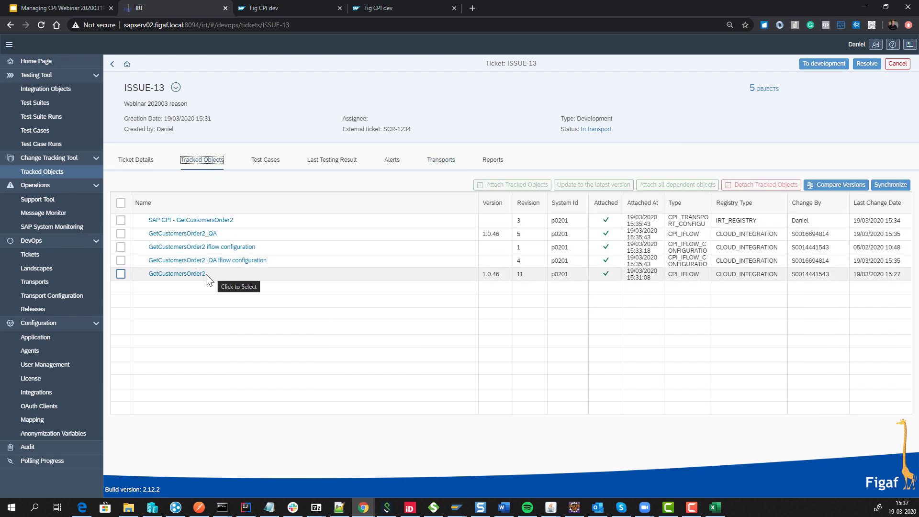
pyautogui.click(204, 222)
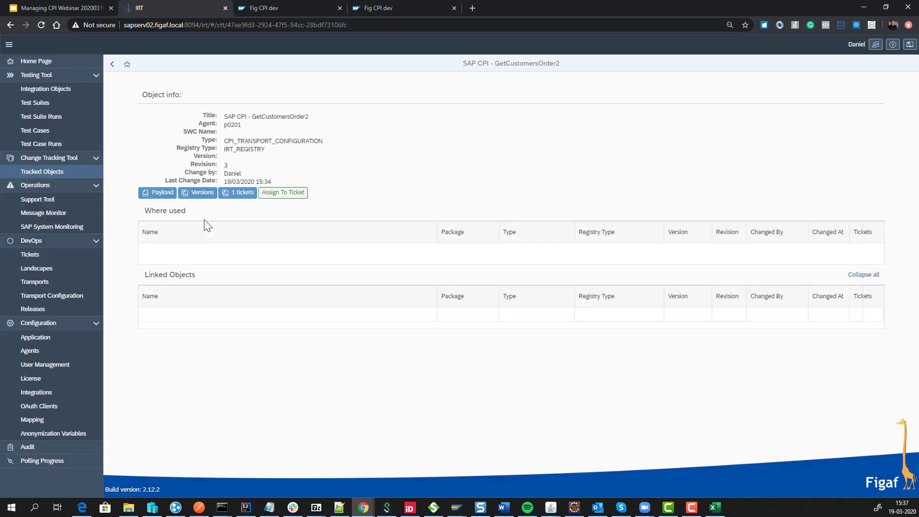
# Compare revisions 3 and 2 of GetCustomersOrder2, then return to the ISSUE-13 ticket.
pyautogui.click(194, 194)
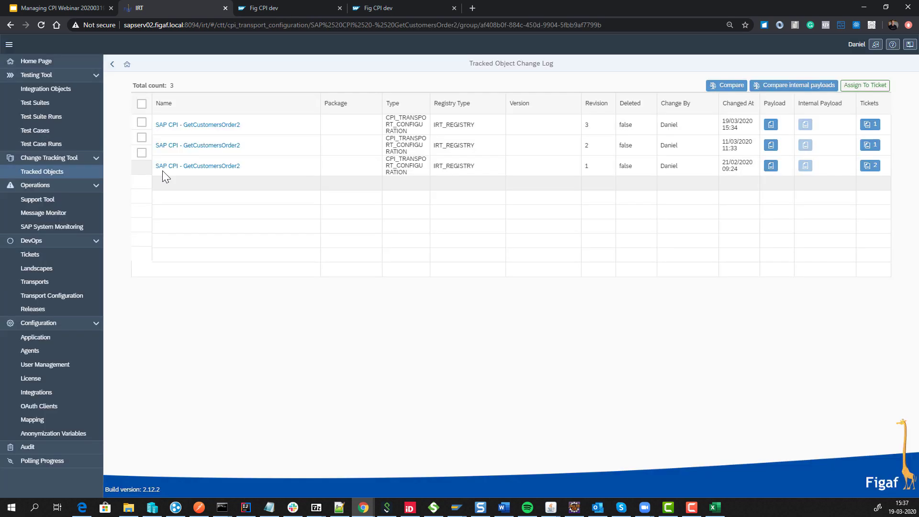
pyautogui.click(141, 103)
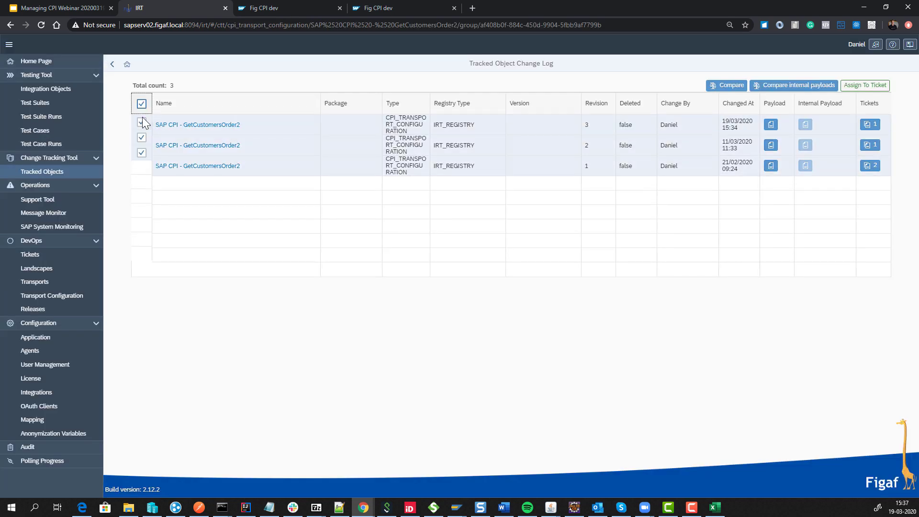
pyautogui.click(142, 153)
pyautogui.click(723, 92)
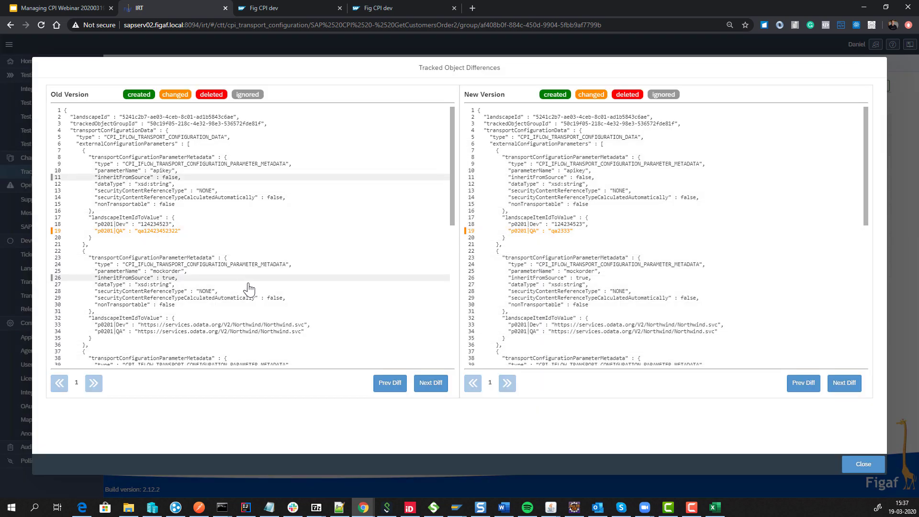
pyautogui.click(845, 468)
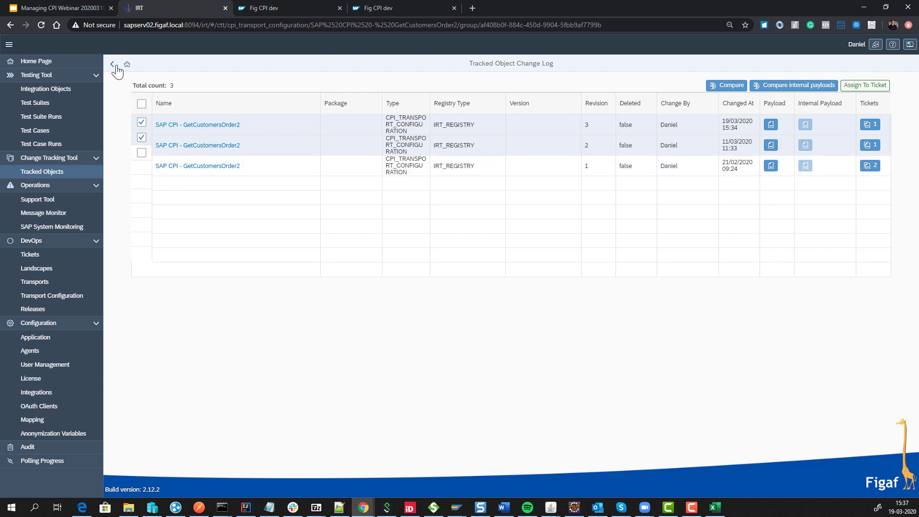
pyautogui.click(113, 64)
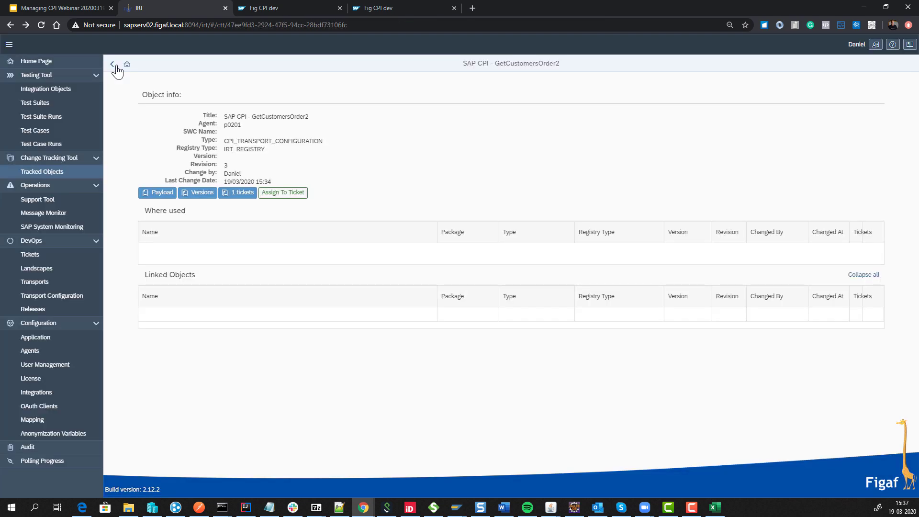
pyautogui.click(115, 66)
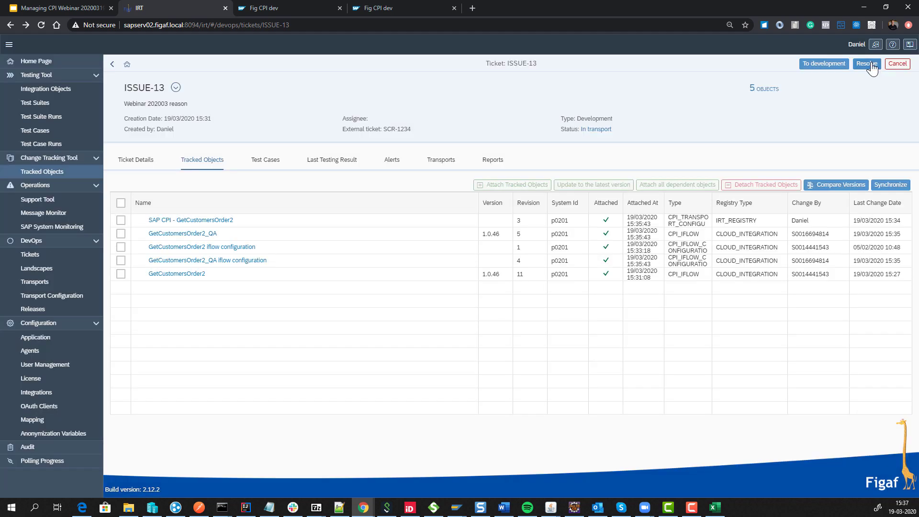
# Resolve ISSUE-13 to production, then generate, download and open its ticket report xlsx.
pyautogui.click(869, 64)
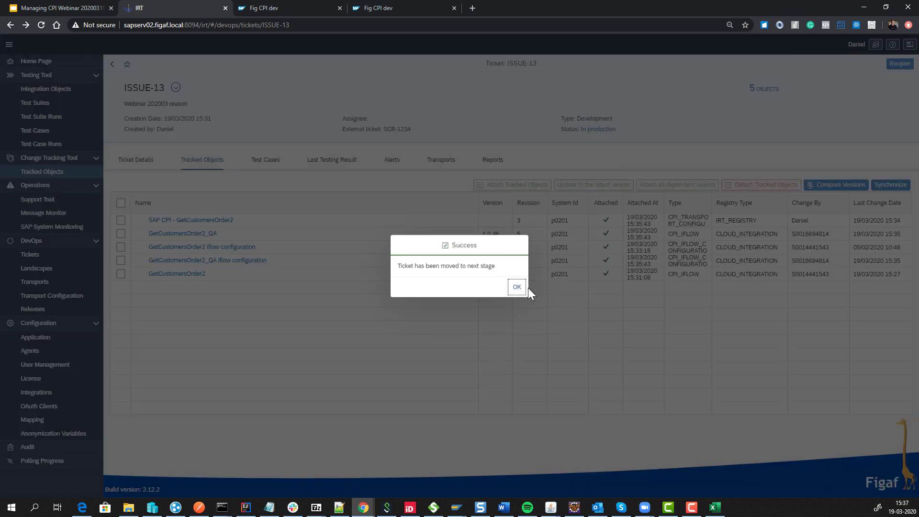
pyautogui.click(517, 287)
pyautogui.click(493, 160)
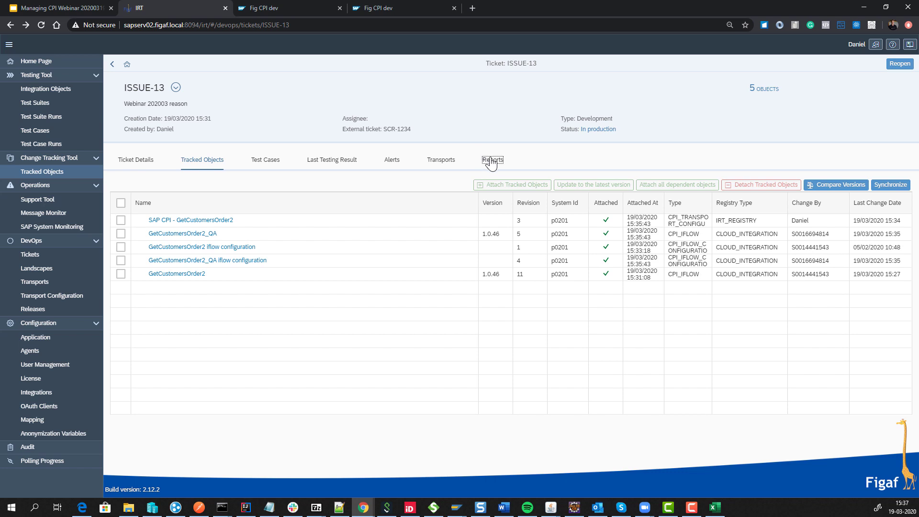
pyautogui.click(878, 185)
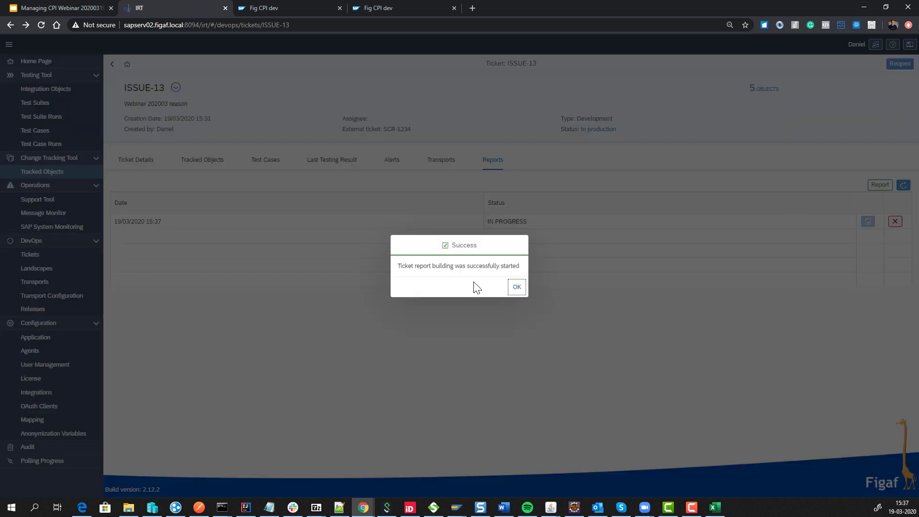
pyautogui.click(516, 287)
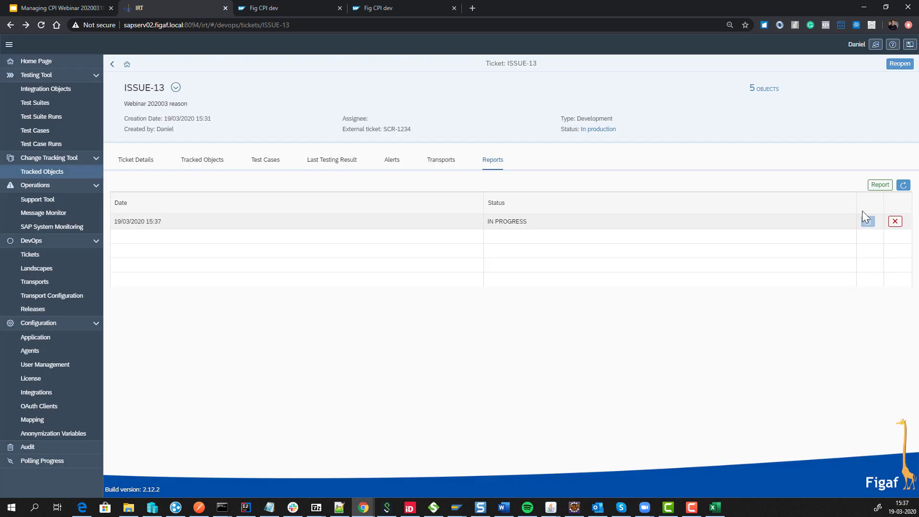
pyautogui.click(903, 187)
pyautogui.click(869, 222)
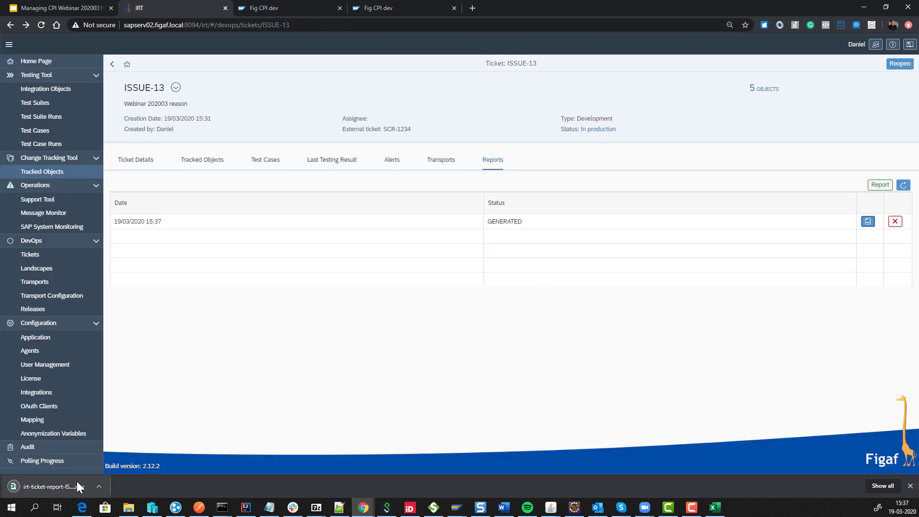
pyautogui.click(76, 481)
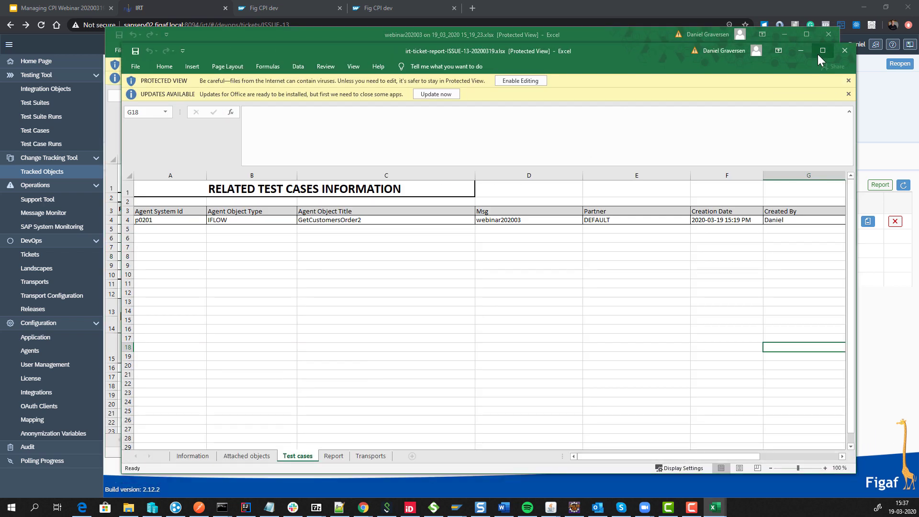
# Review the report's Attached objects, Test cases and Report sheets, then close both workbooks.
pyautogui.click(819, 57)
pyautogui.click(132, 483)
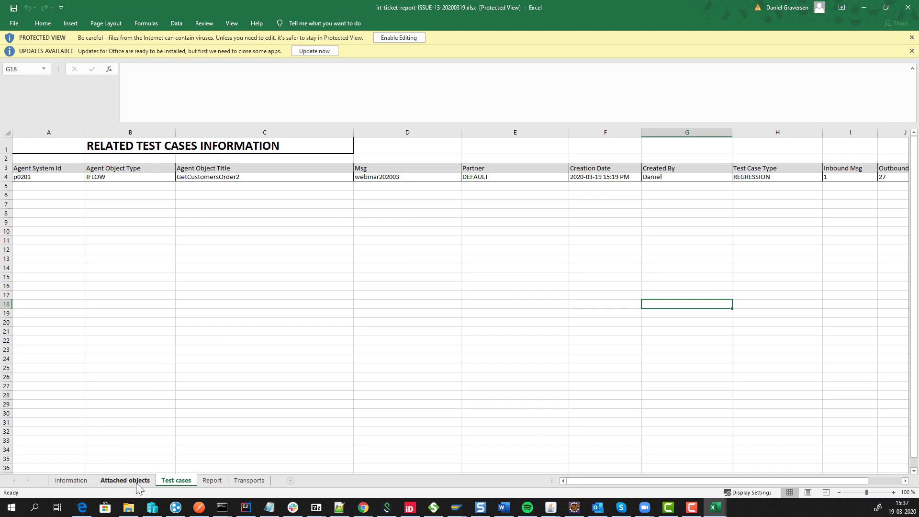
pyautogui.click(164, 482)
pyautogui.click(211, 481)
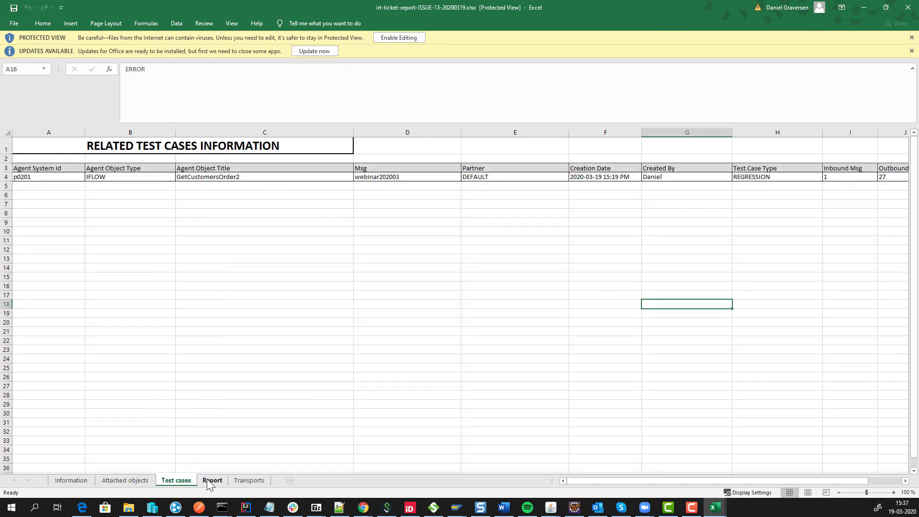
pyautogui.scroll(-2, 237, 400)
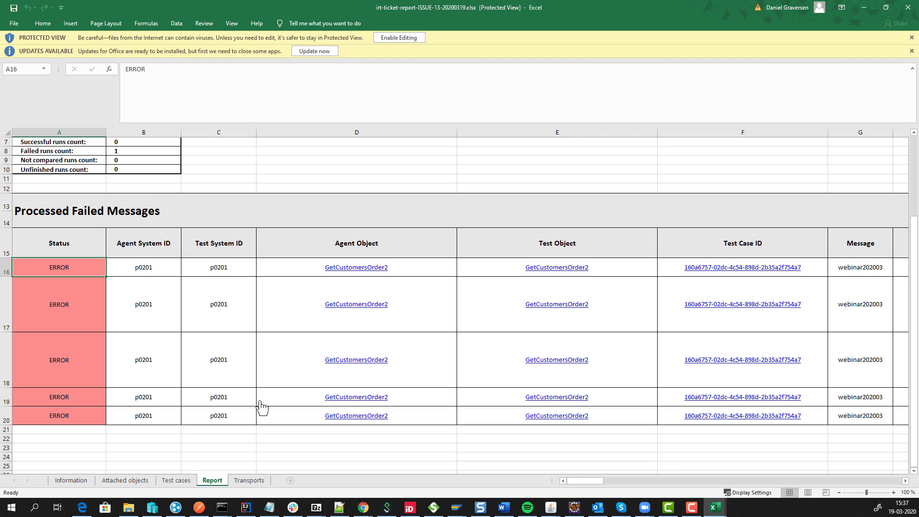
pyautogui.moveTo(261, 403); pyautogui.dragTo(231, 366)
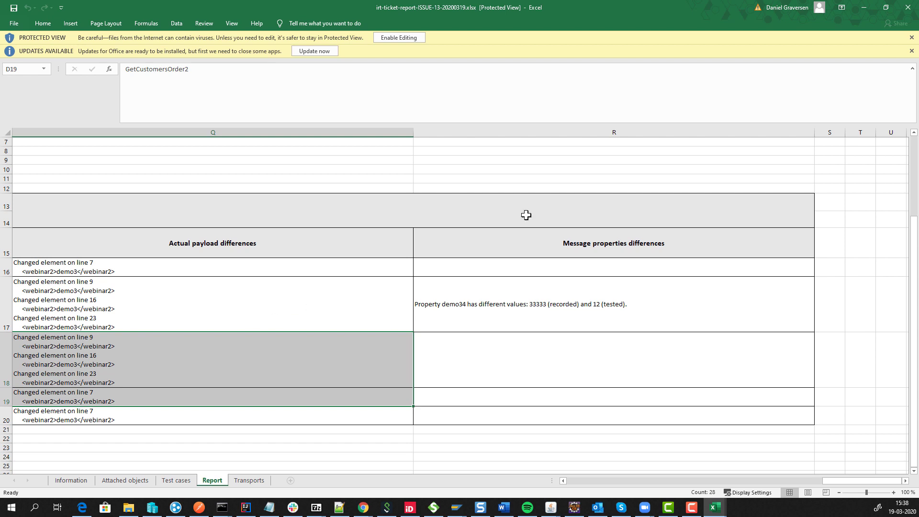
pyautogui.click(907, 8)
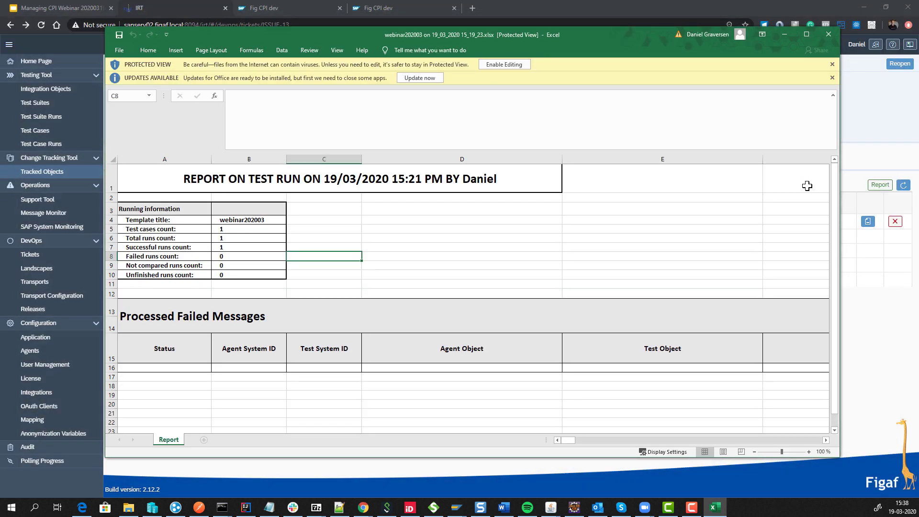
pyautogui.click(827, 36)
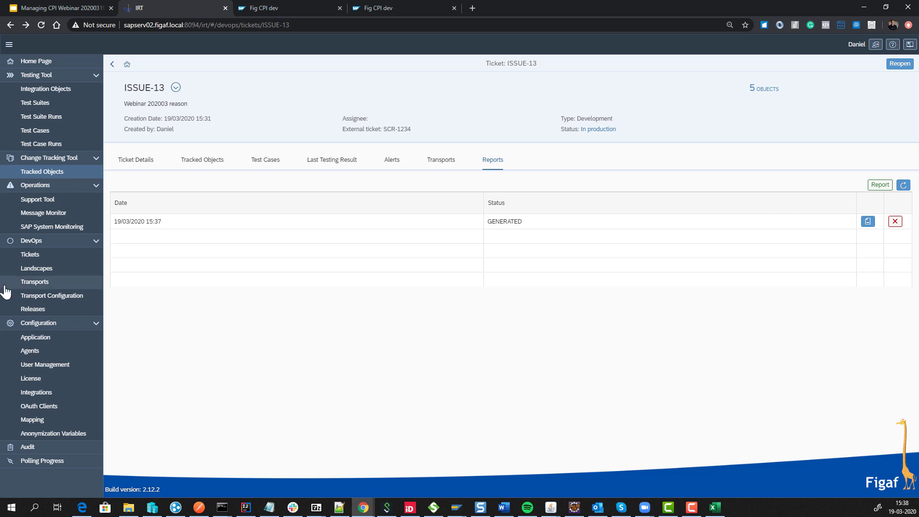
# In Configuration > Agents, view the p0201 and D75 agent settings and cancel both without saving.
pyautogui.click(44, 354)
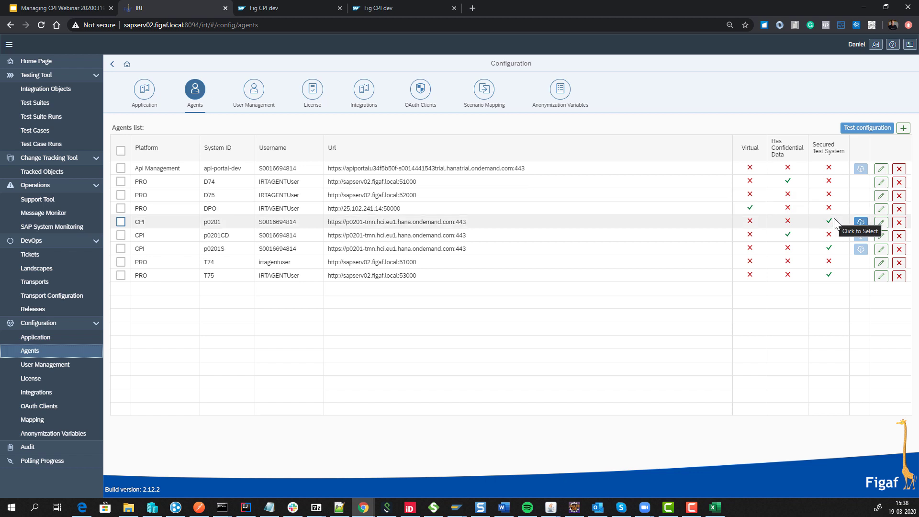
pyautogui.click(881, 222)
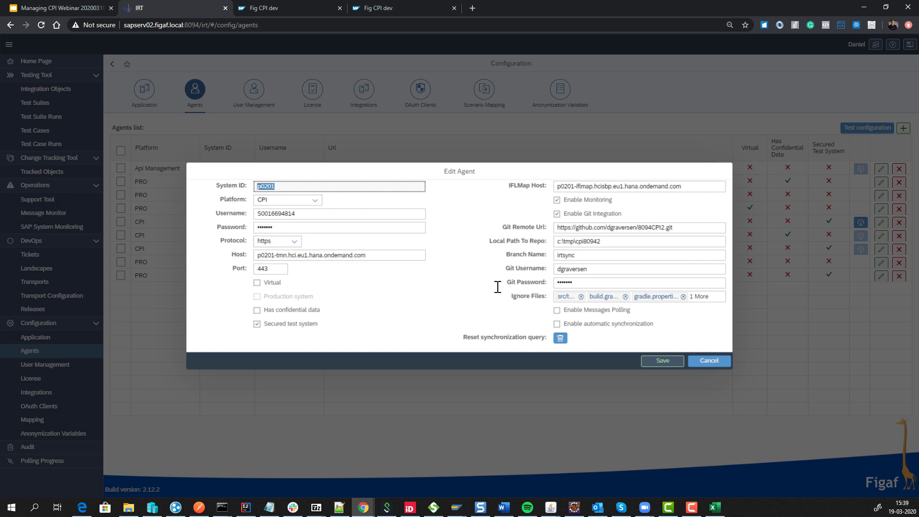
pyautogui.click(717, 367)
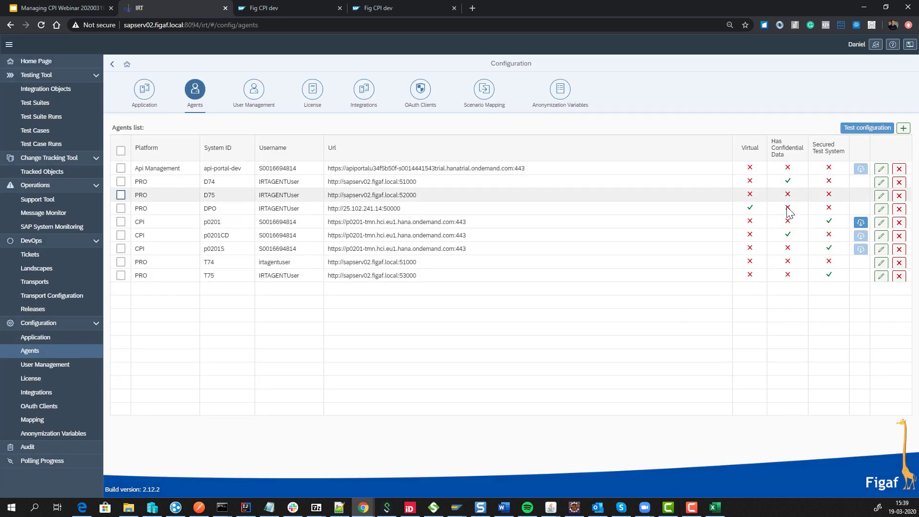
pyautogui.click(881, 195)
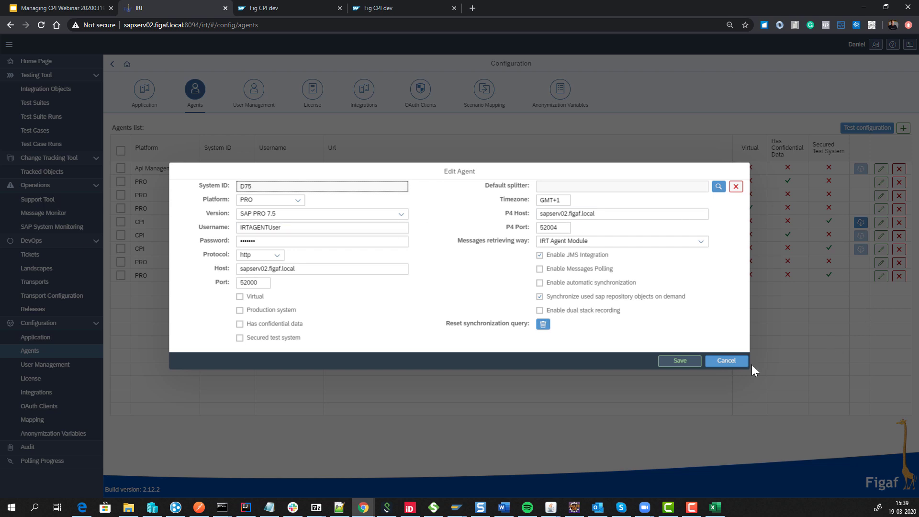
pyautogui.click(726, 361)
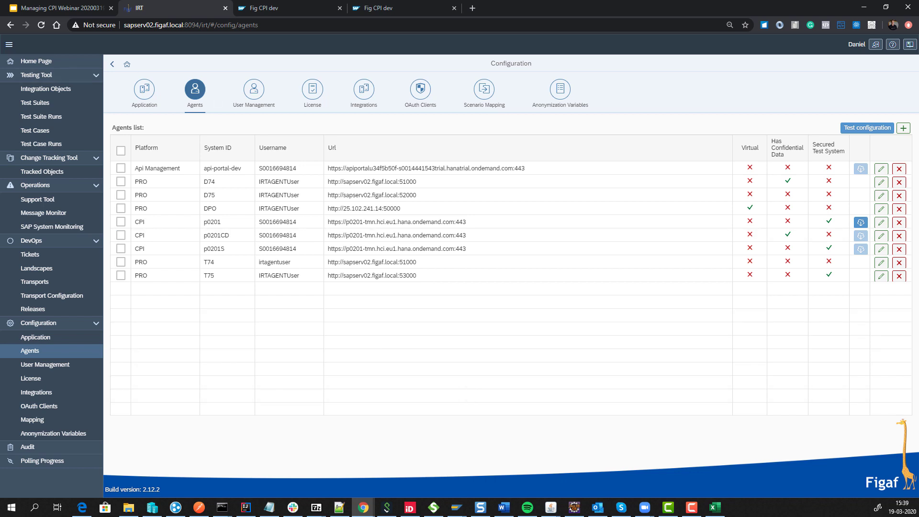
# Present the Managing CPI Webinar deck and advance three slides to Virtual testing environments.
pyautogui.click(67, 8)
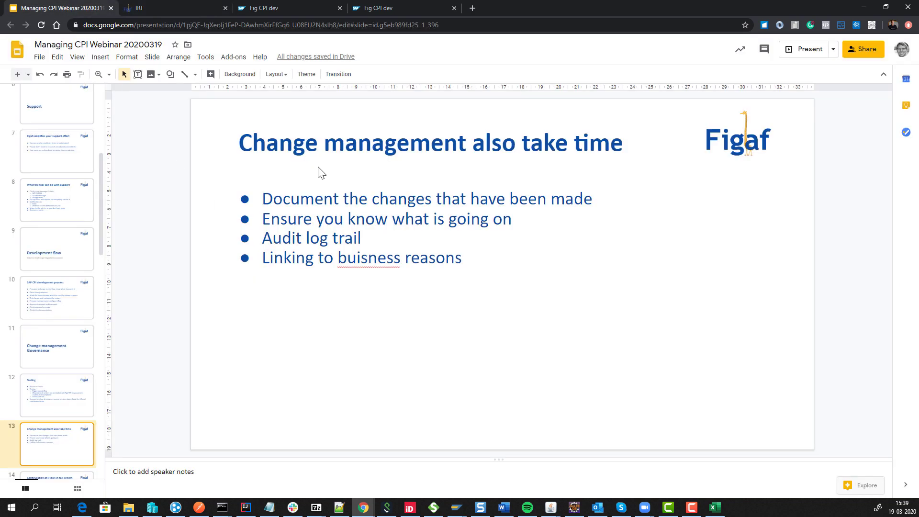
pyautogui.click(795, 52)
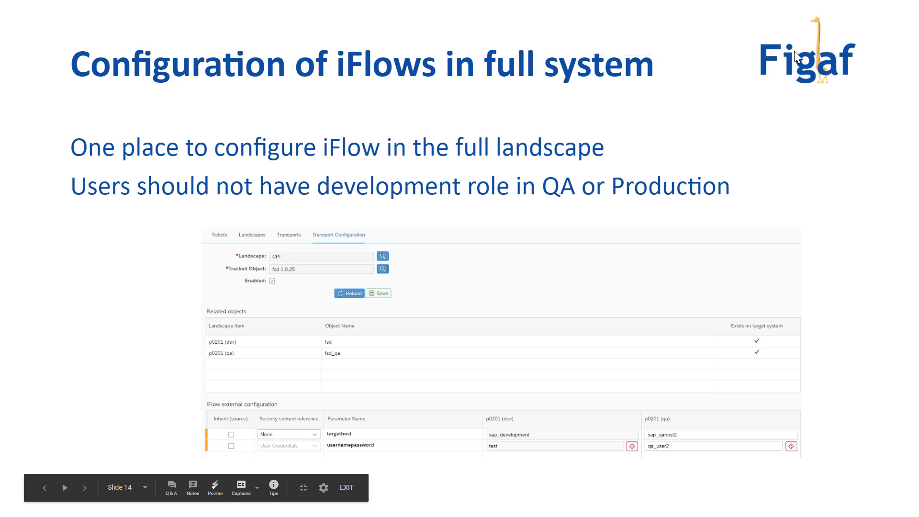
pyautogui.press('Right')
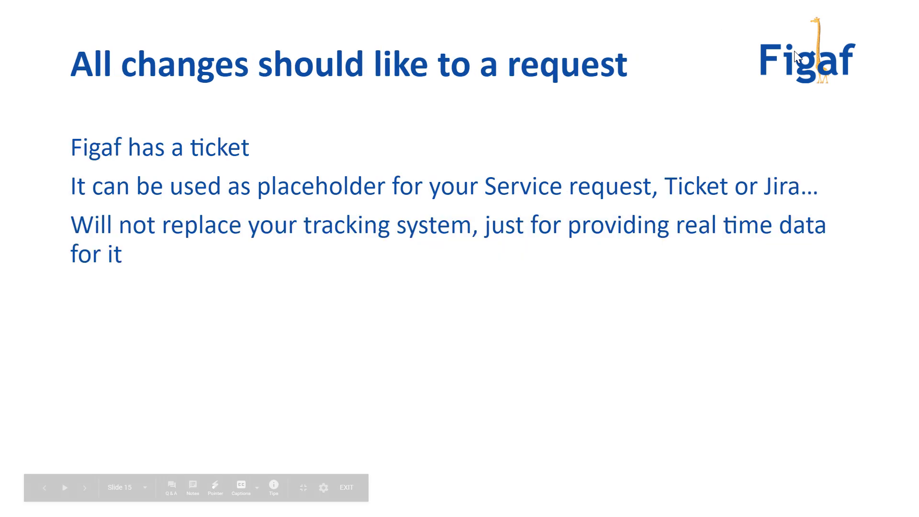
pyautogui.press('Right')
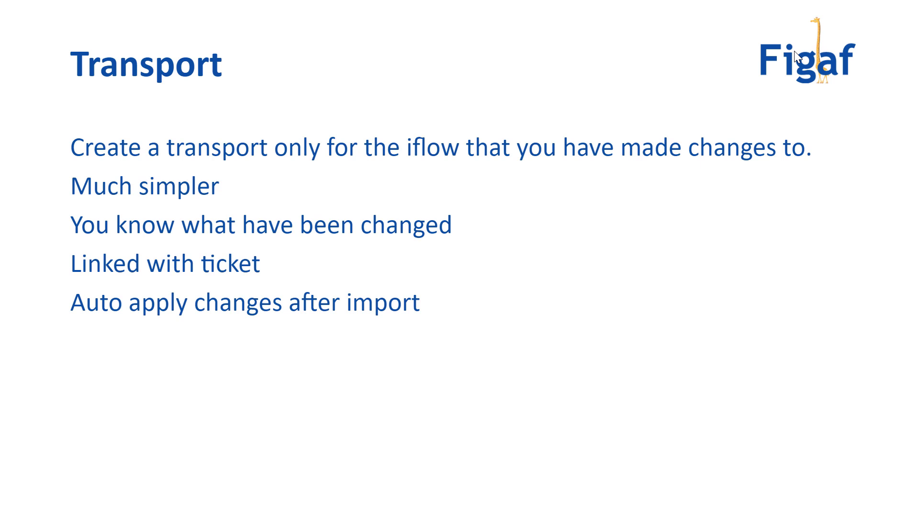
pyautogui.press('Right')
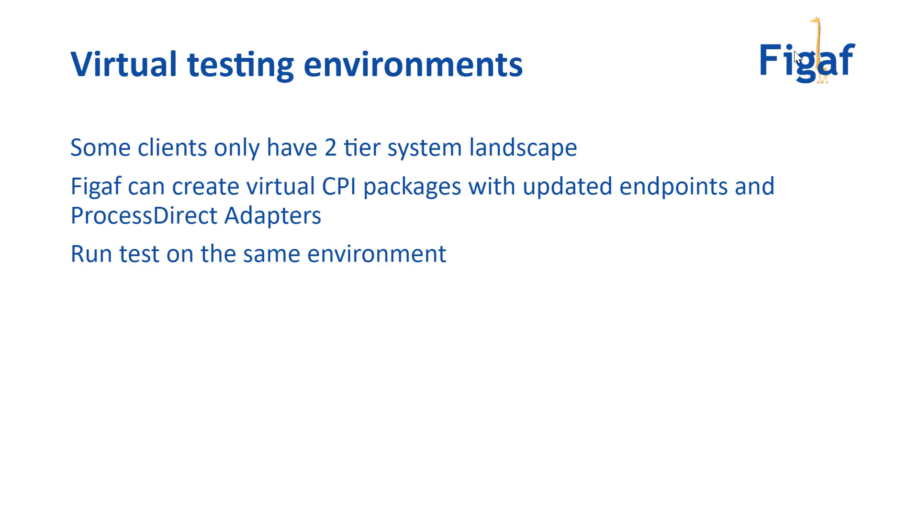